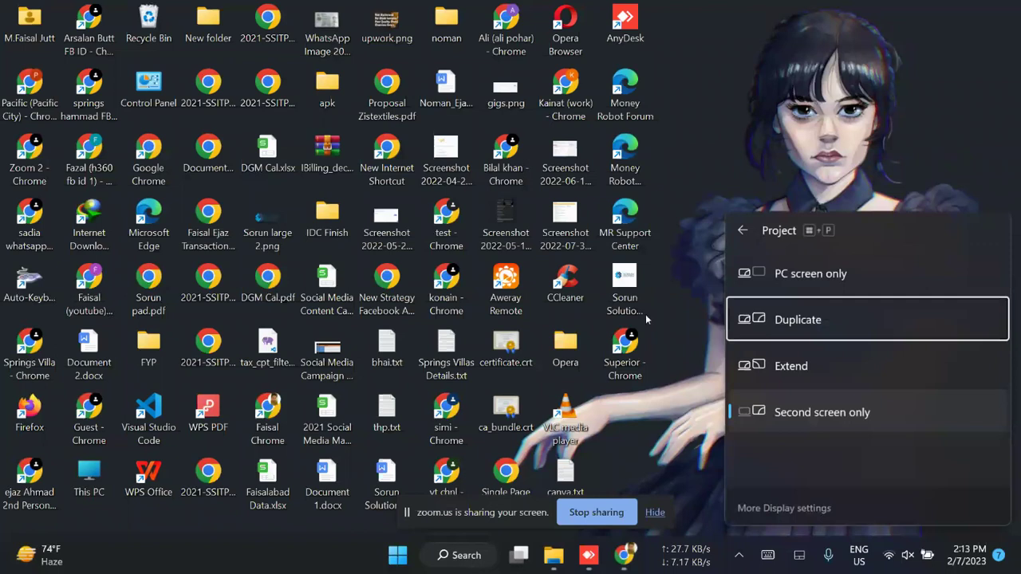
- Duplicate the display and connect AnyDesk to the remote desk address, retrying after the errors
{"action": "key", "text": "Return"}
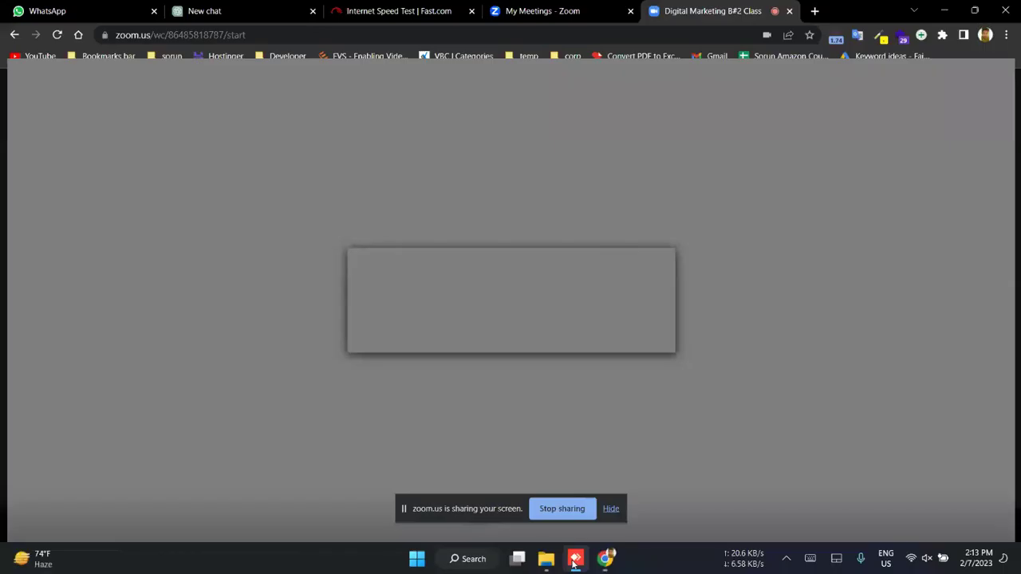
{"action": "left_click", "coordinate": [282, 45]}
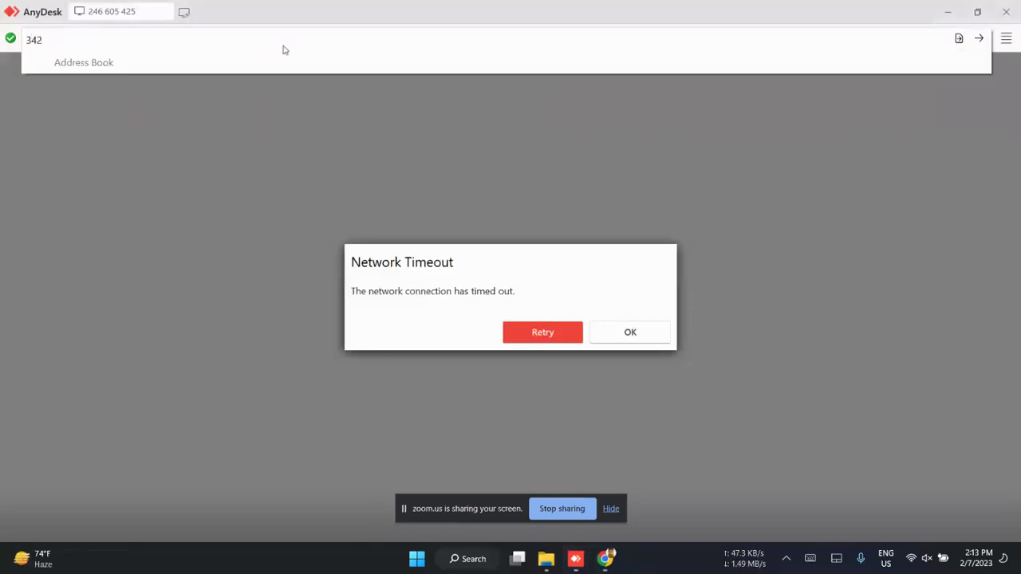
{"action": "key", "text": "Escape"}
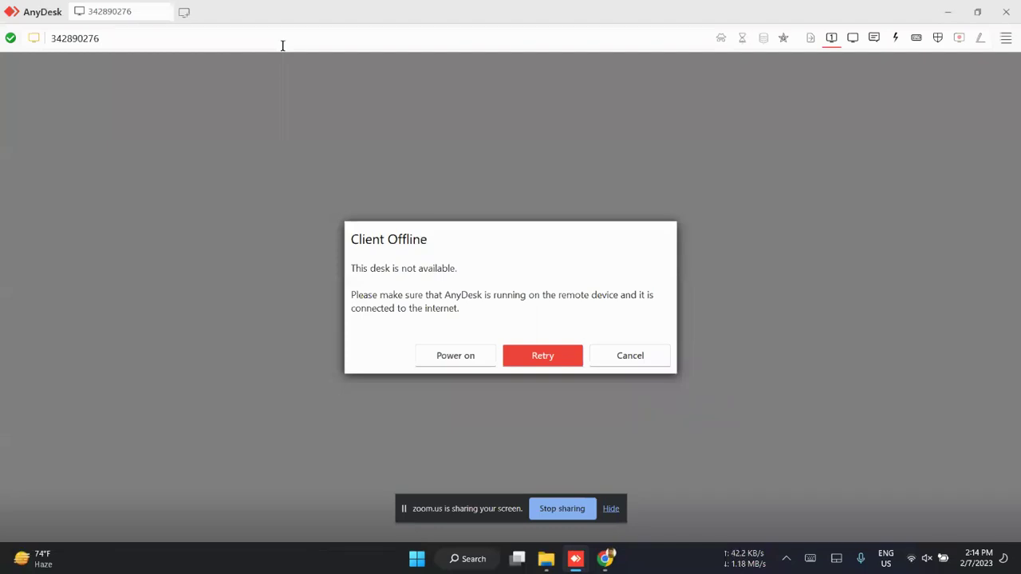
{"action": "key", "text": "Return"}
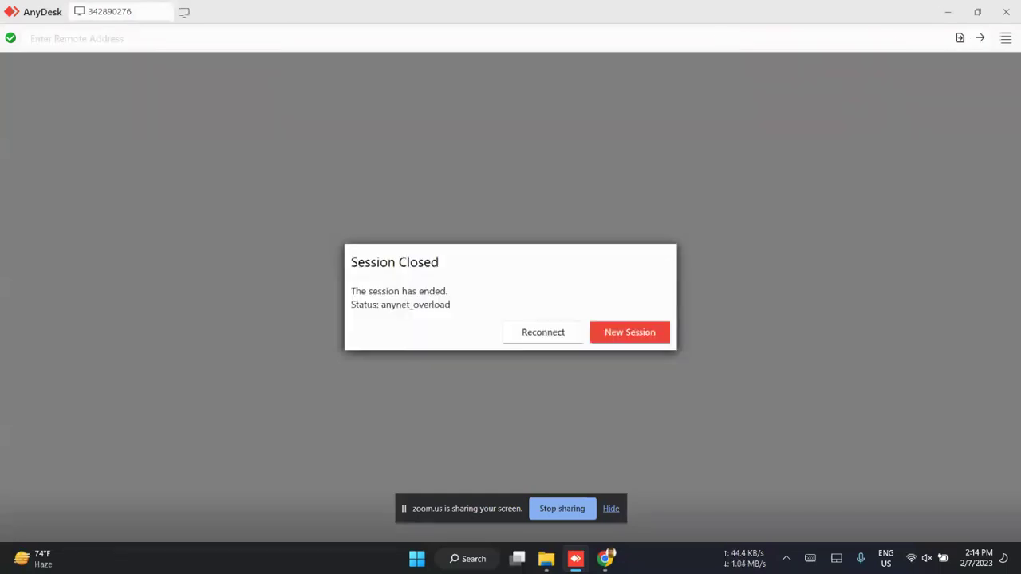
{"action": "key", "text": "Return"}
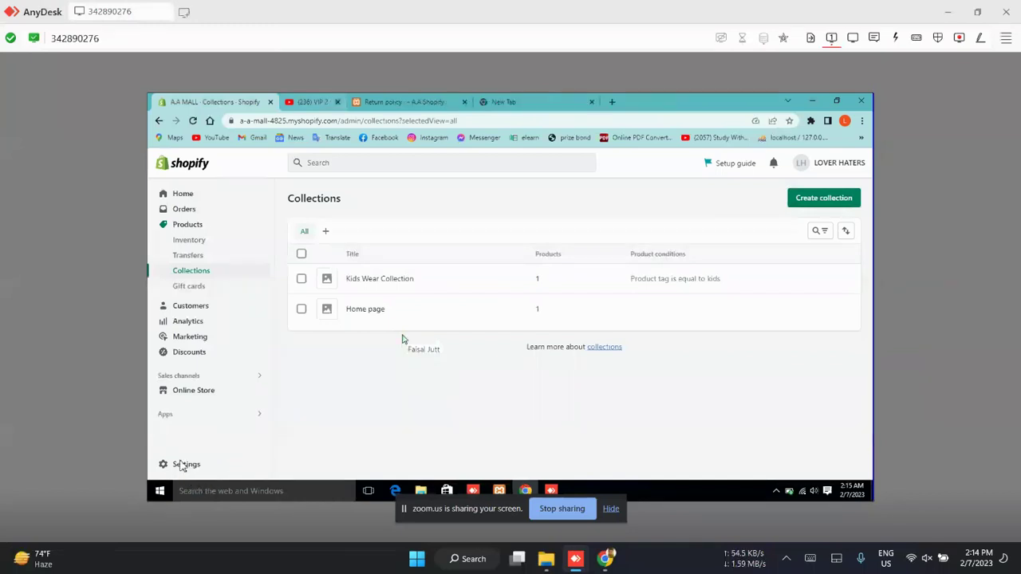
- Go to Settings > Users and permissions and start adding a staff member
{"action": "left_click", "coordinate": [182, 467]}
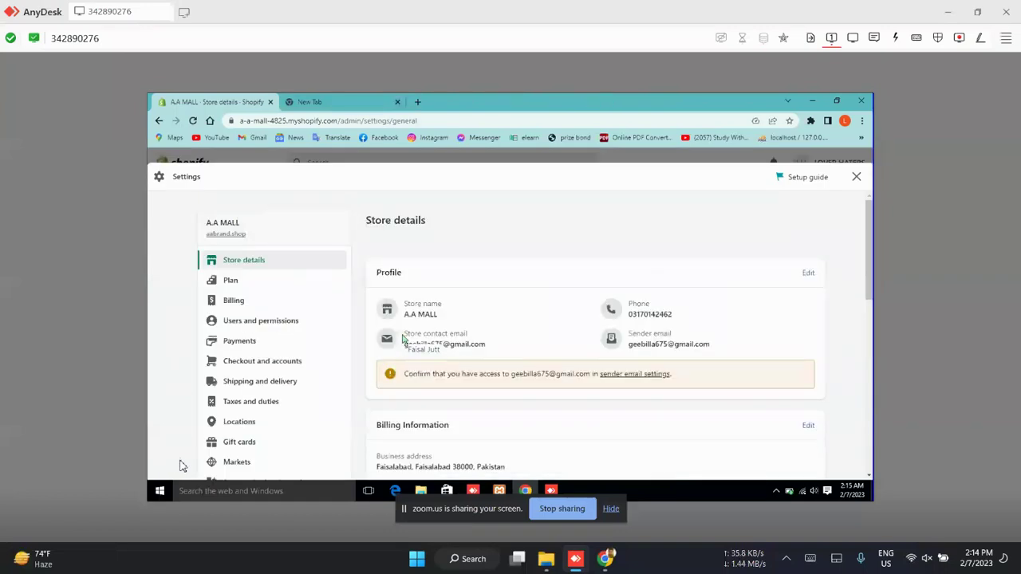
{"action": "left_click", "coordinate": [247, 320]}
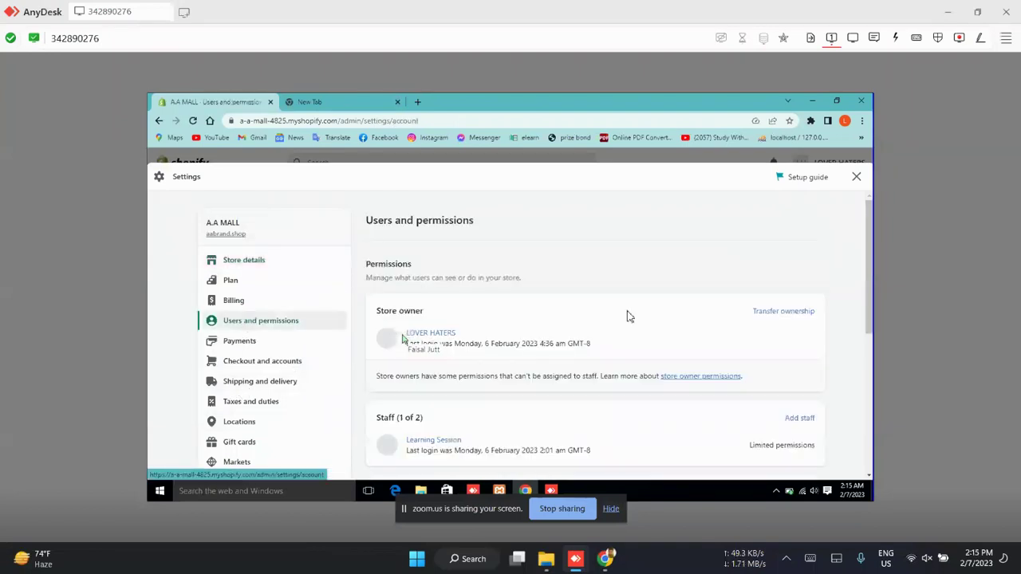
{"action": "scroll", "coordinate": [668, 353], "scroll_direction": "down", "scroll_amount": 5}
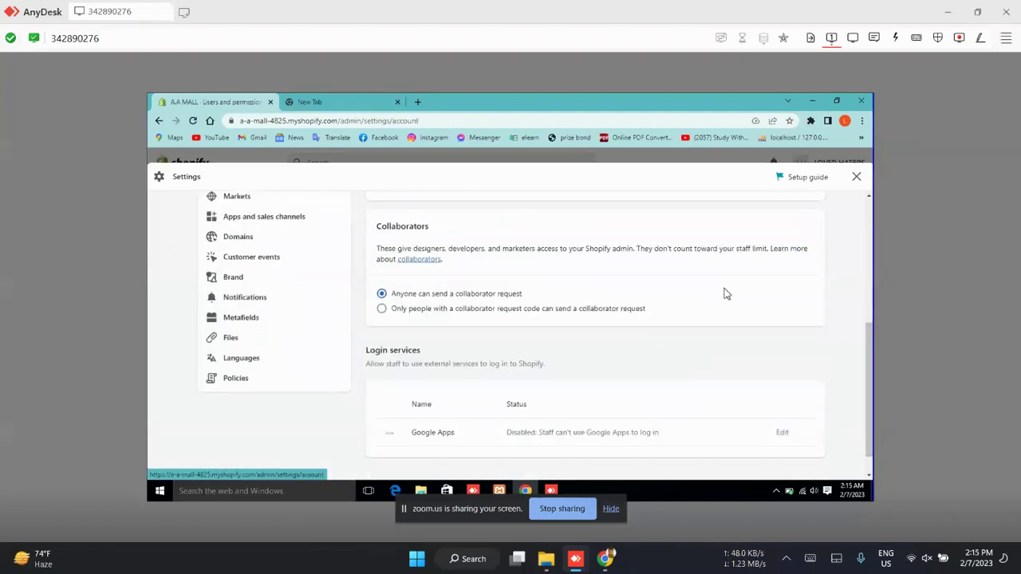
{"action": "scroll", "coordinate": [725, 294], "scroll_direction": "up", "scroll_amount": 2}
{"action": "left_click", "coordinate": [802, 266]}
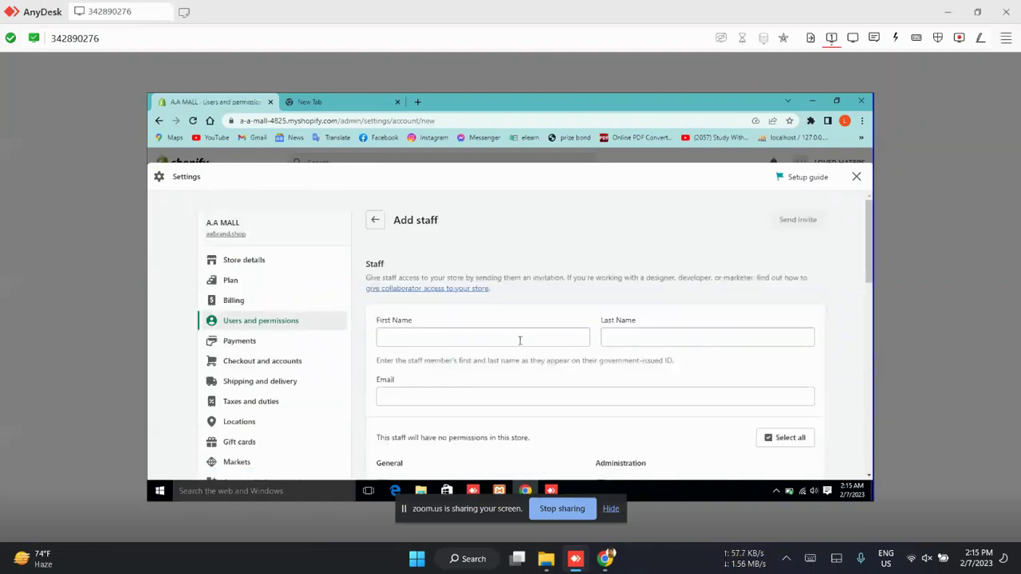
- Enter the new staff member's first name, last name and Gmail address
{"action": "left_click", "coordinate": [519, 340]}
{"action": "key", "text": "Tab"}
{"action": "key", "text": "shift+Tab"}
{"action": "key", "text": "Tab"}
{"action": "key", "text": "BackSpace"}
{"action": "key", "text": "BackSpace"}
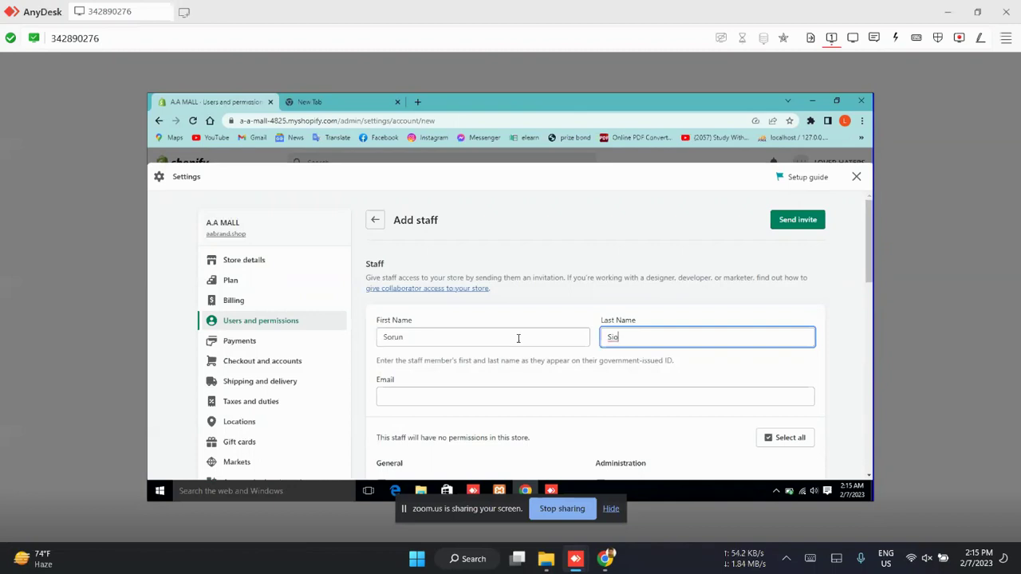
{"action": "key", "text": "Tab"}
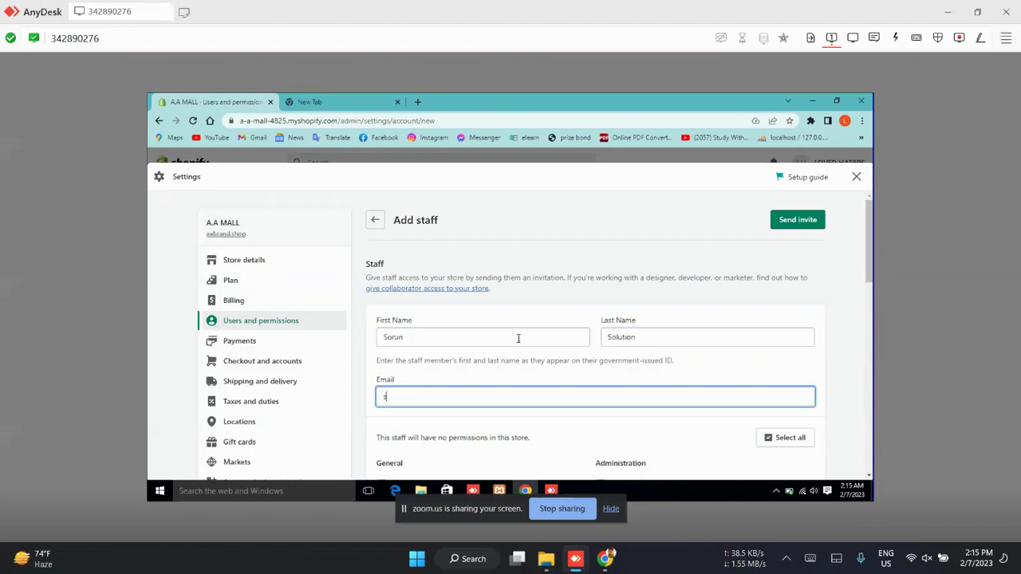
{"action": "key", "text": "BackSpace"}
{"action": "key", "text": "BackSpace"}
{"action": "key", "text": "BackSpace"}
{"action": "key", "text": "BackSpace"}
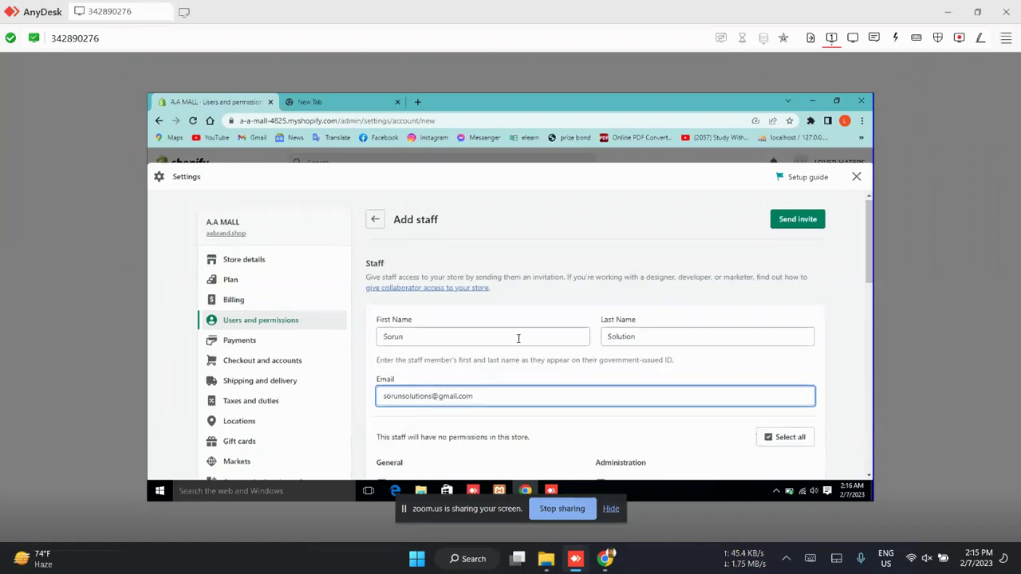
- Grant all permissions, send and confirm the invite, then close Settings
{"action": "scroll", "coordinate": [519, 337], "scroll_direction": "down", "scroll_amount": 3}
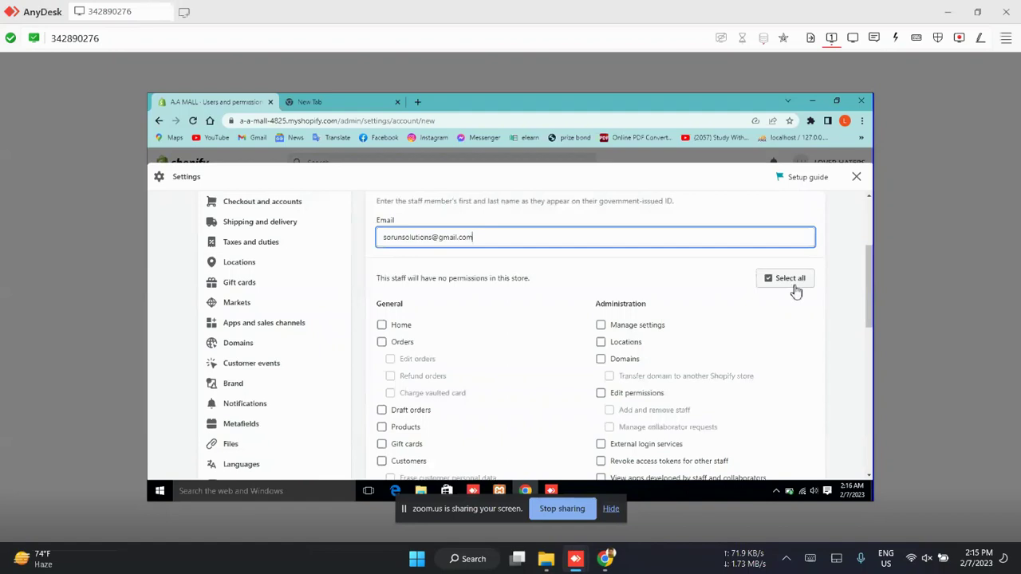
{"action": "left_click", "coordinate": [794, 284]}
{"action": "scroll", "coordinate": [793, 294], "scroll_direction": "down", "scroll_amount": 15}
{"action": "left_click", "coordinate": [822, 408]}
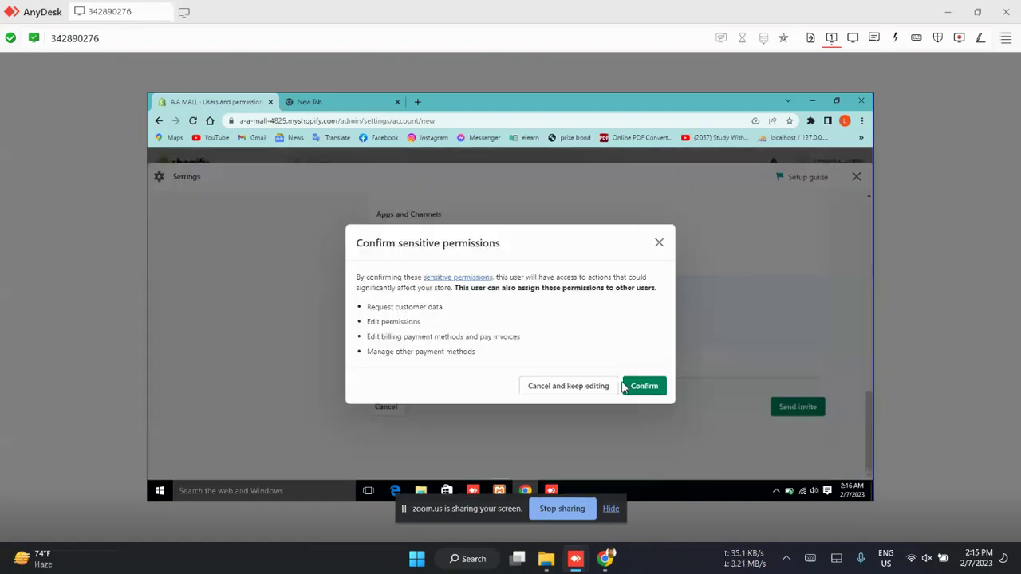
{"action": "left_click", "coordinate": [654, 395]}
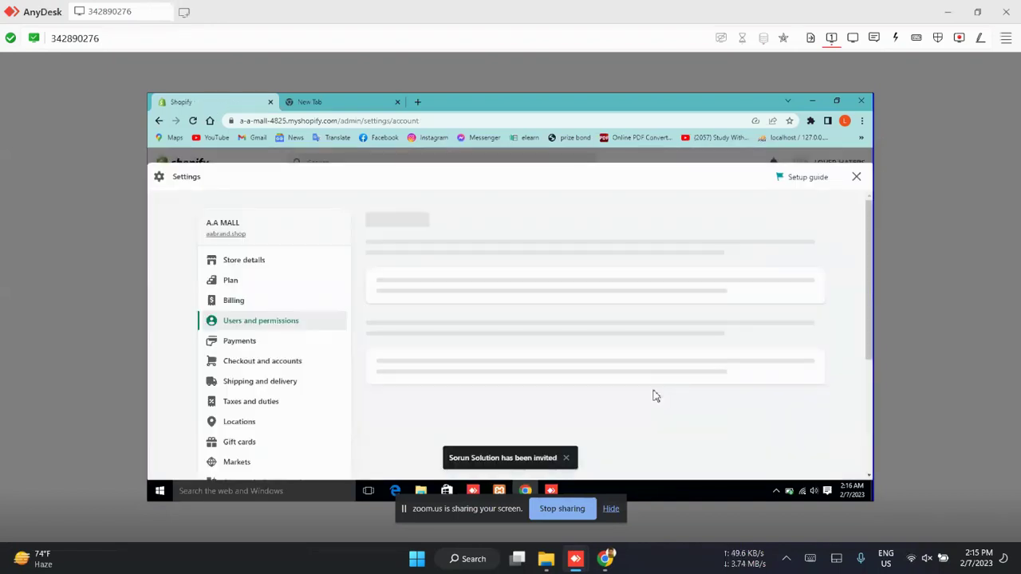
{"action": "left_click", "coordinate": [856, 177]}
- In a new local Chrome tab, open the shopify.com/login page
{"action": "mouse_move", "coordinate": [525, 490]}
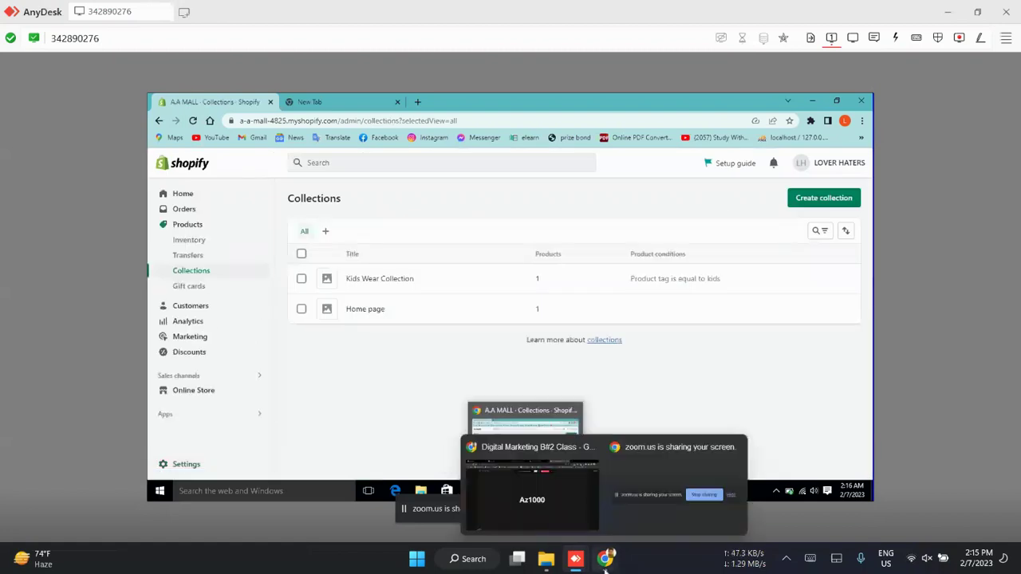
{"action": "left_click", "coordinate": [539, 524]}
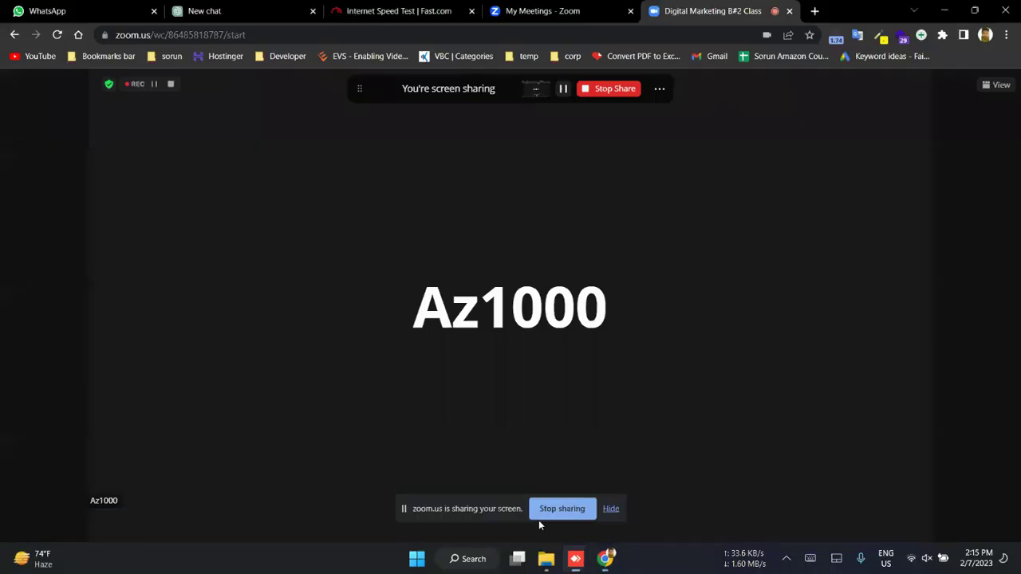
{"action": "key", "text": "ctrl+t"}
{"action": "type", "text": "shopify.com"}
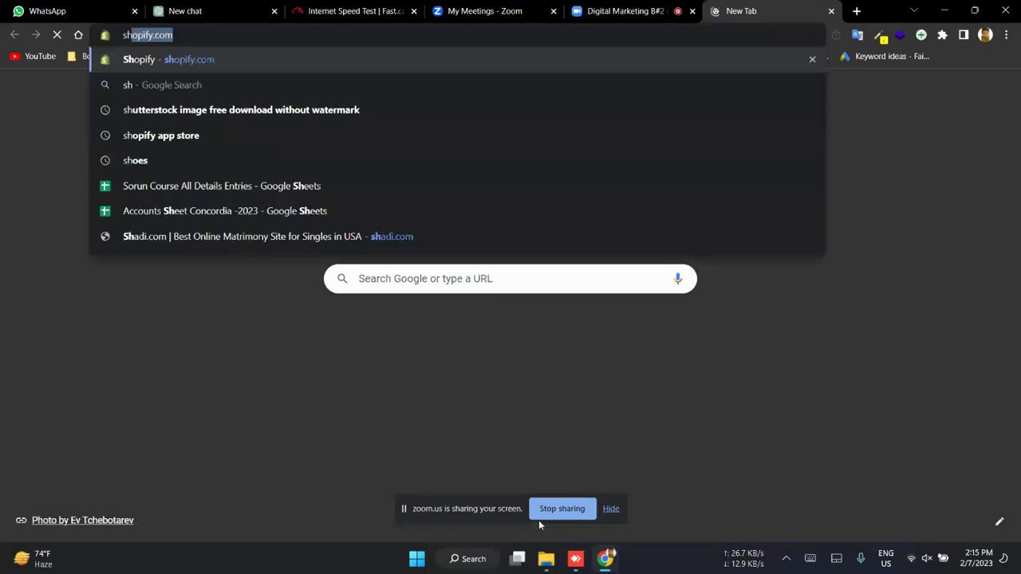
{"action": "key", "text": "Return"}
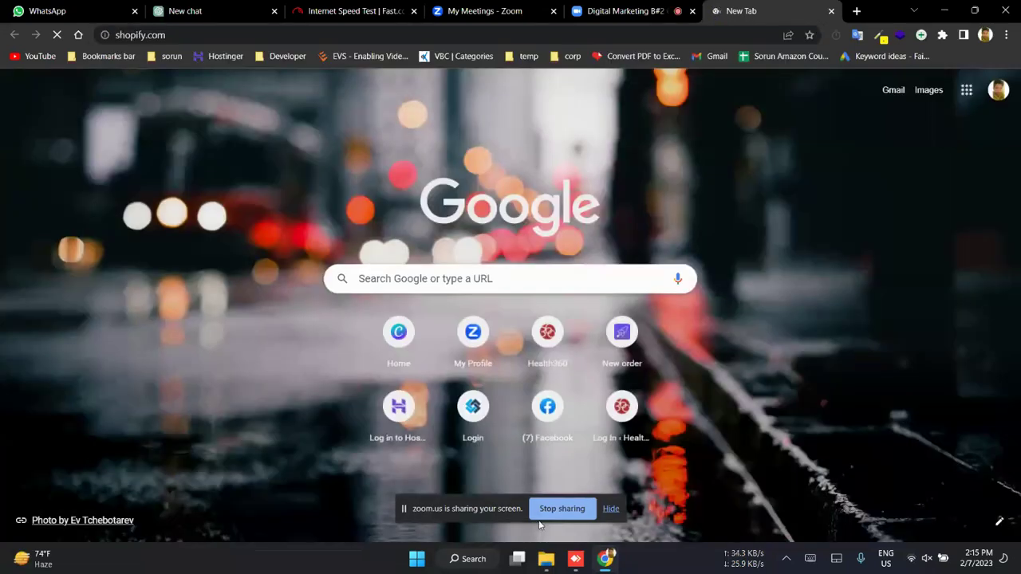
{"action": "key", "text": "ctrl+l"}
{"action": "key", "text": "End"}
{"action": "type", "text": "login"}
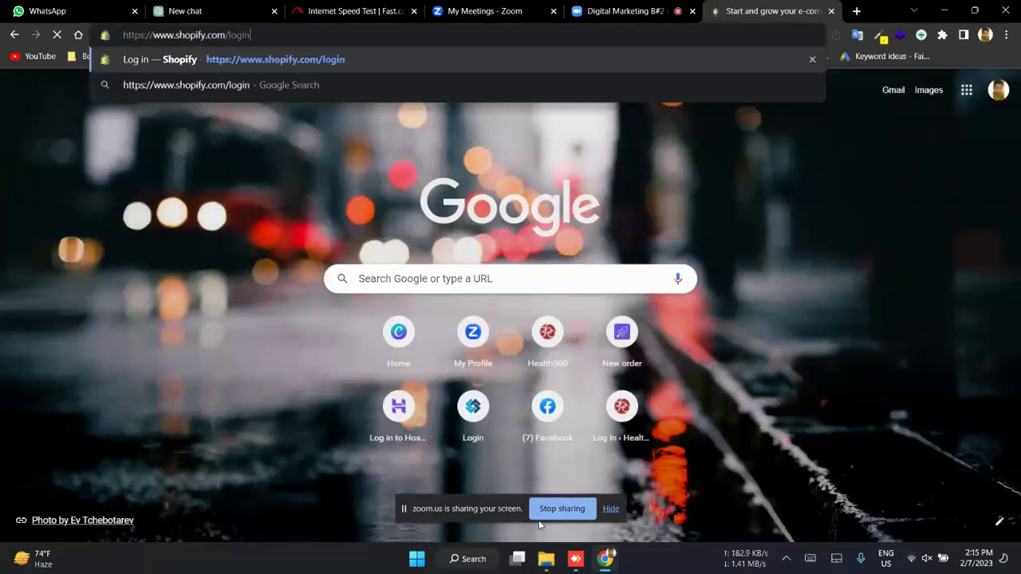
{"action": "key", "text": "Return"}
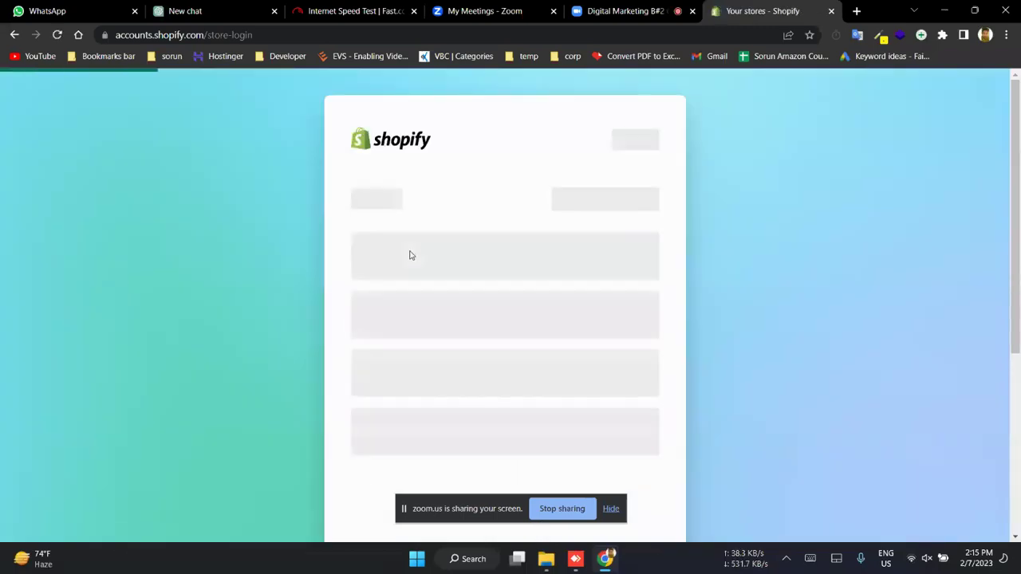
- Sign in with the invited staff account, review Manage account, then close that tab
{"action": "left_click", "coordinate": [575, 253]}
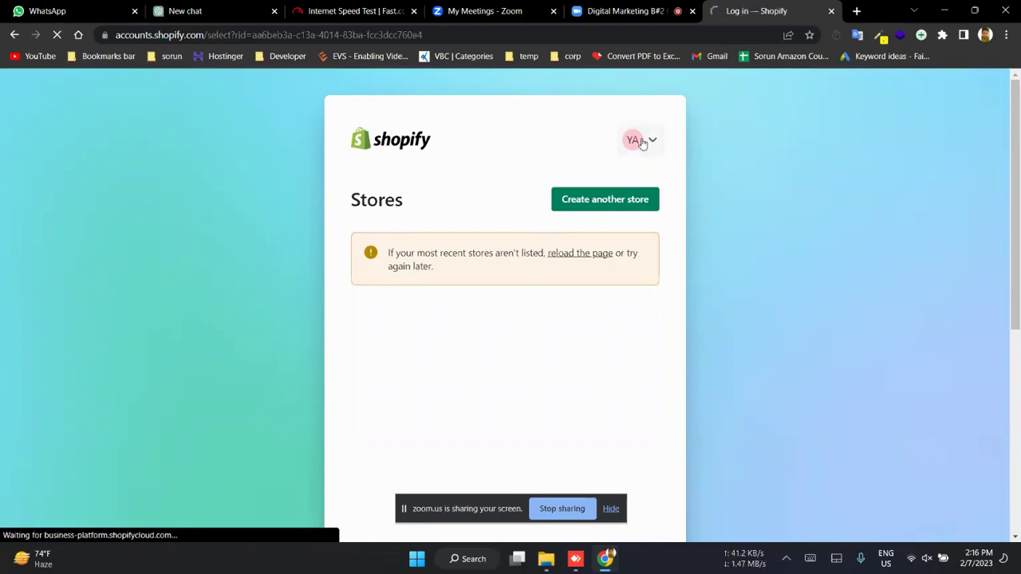
{"action": "left_click", "coordinate": [400, 301]}
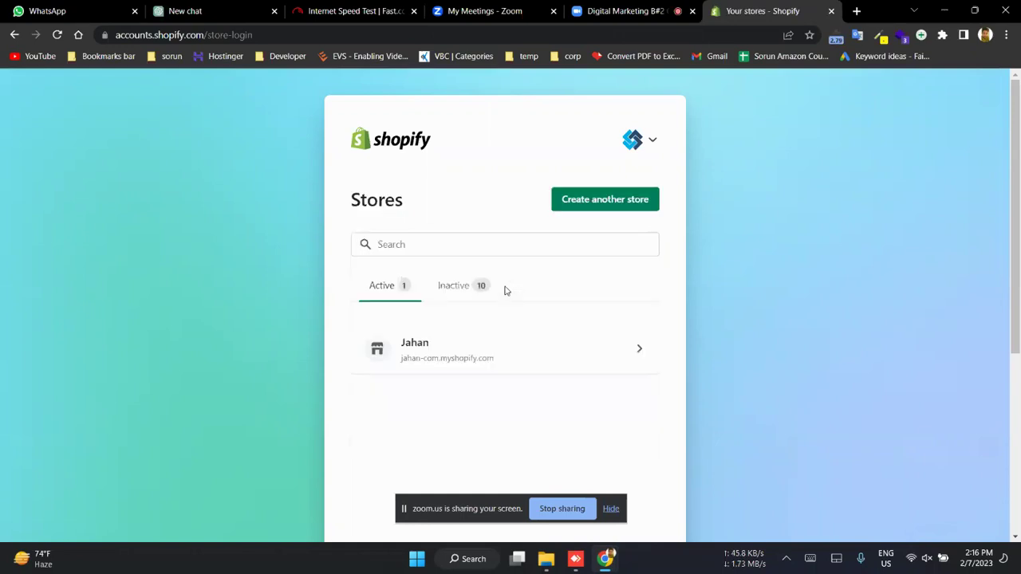
{"action": "left_click", "coordinate": [641, 142]}
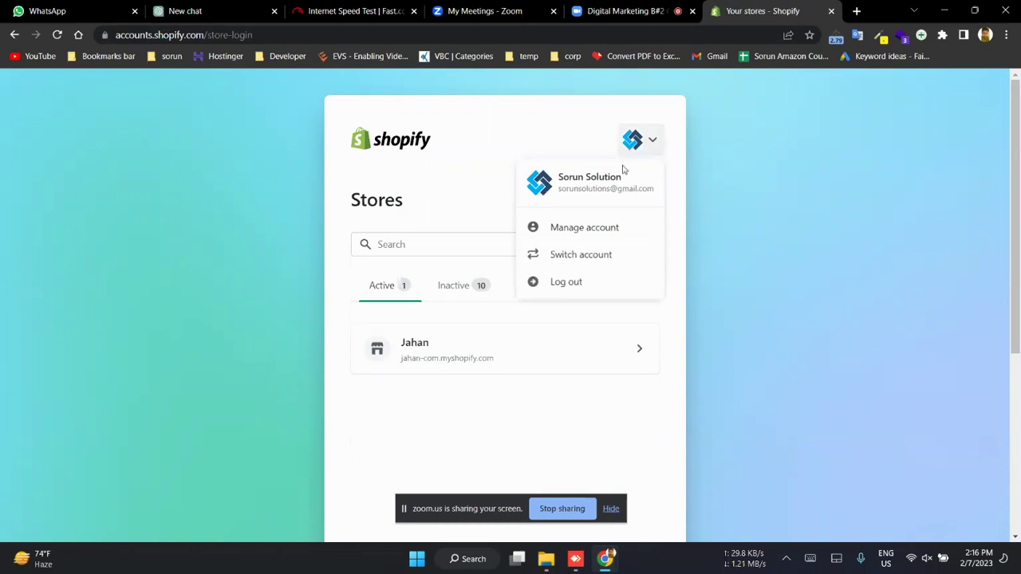
{"action": "left_click", "coordinate": [574, 229]}
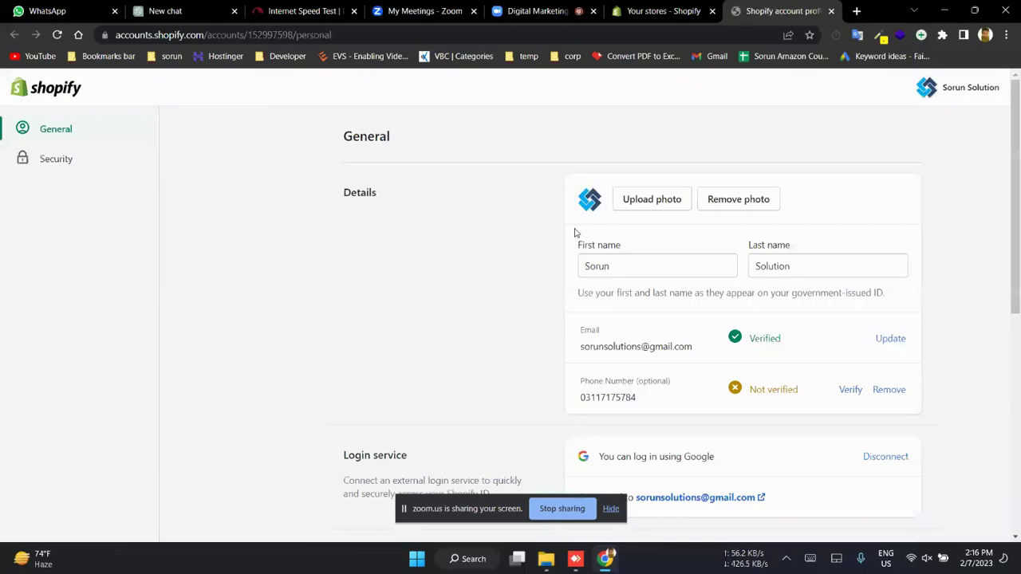
{"action": "scroll", "coordinate": [337, 347], "scroll_direction": "down", "scroll_amount": 8}
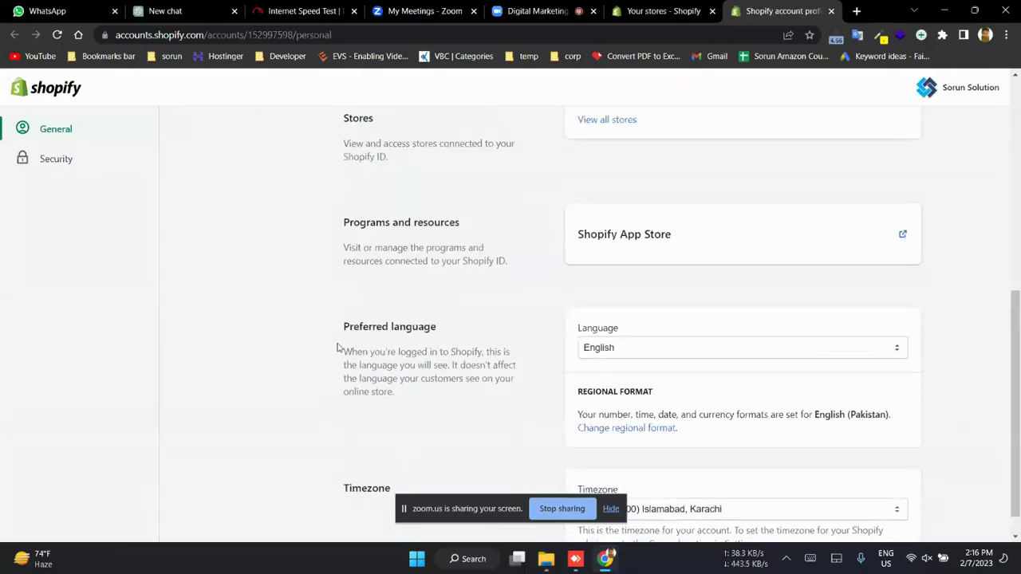
{"action": "scroll", "coordinate": [336, 351], "scroll_direction": "up", "scroll_amount": 8}
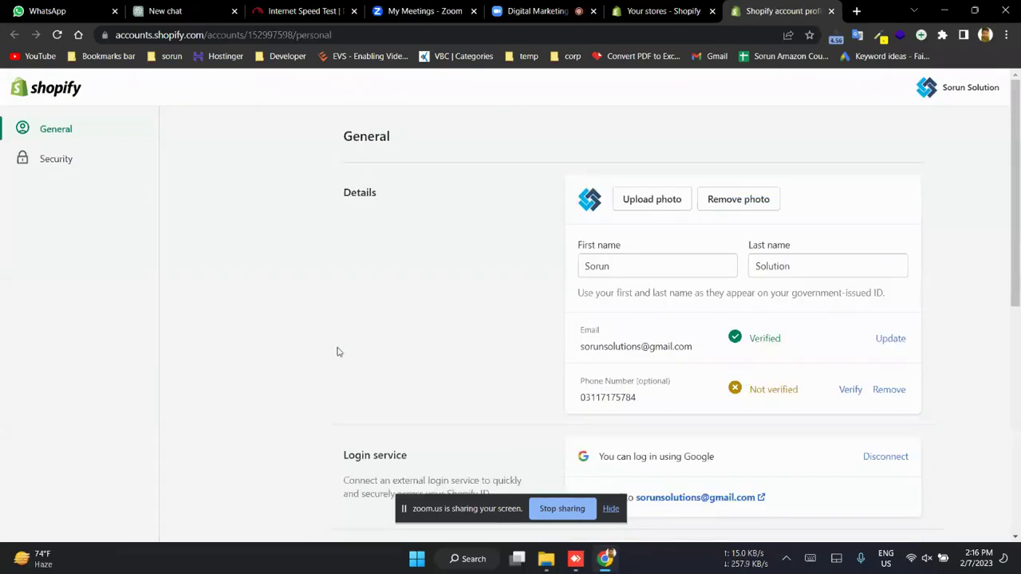
{"action": "key", "text": "ctrl+w"}
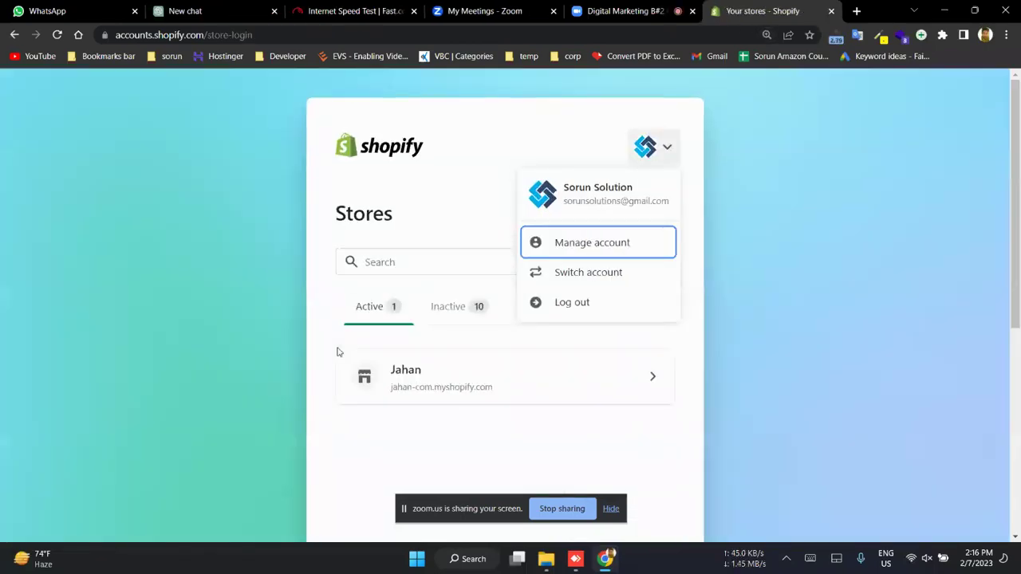
{"action": "key", "text": "super+p"}
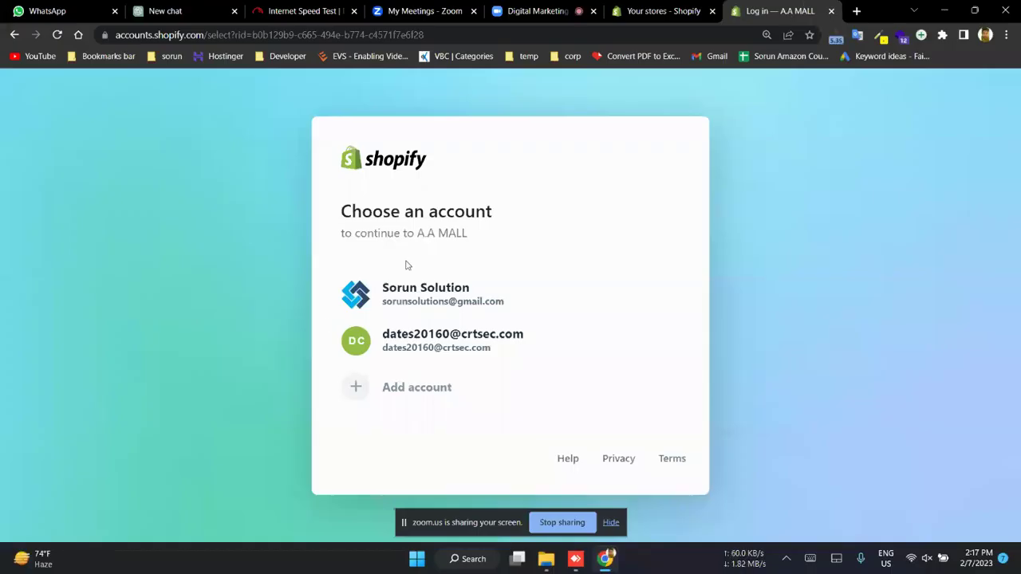
- Continue to A.A MALL with the staff account and accept the staff invitation
{"action": "left_click", "coordinate": [415, 295]}
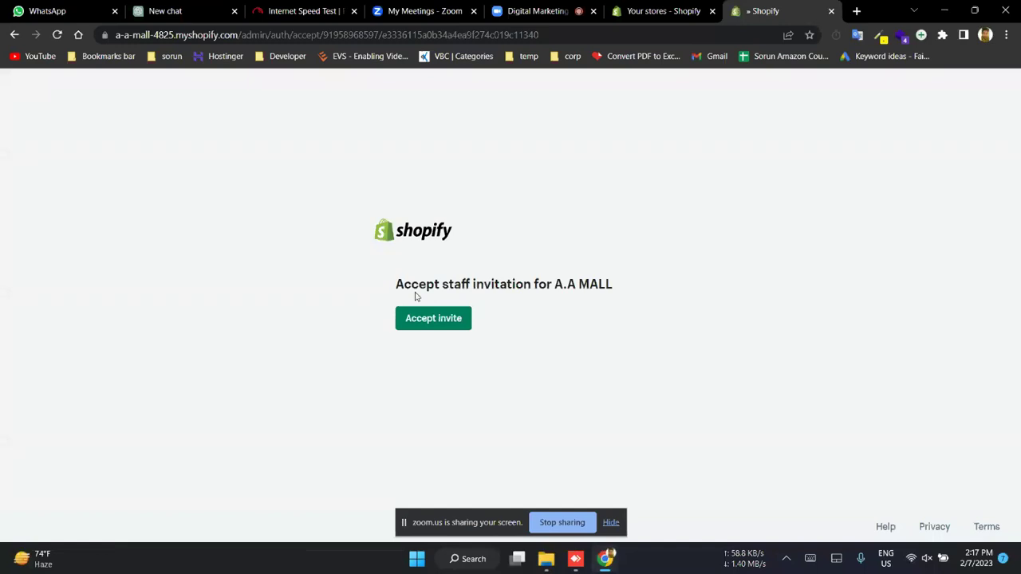
{"action": "left_click", "coordinate": [449, 326]}
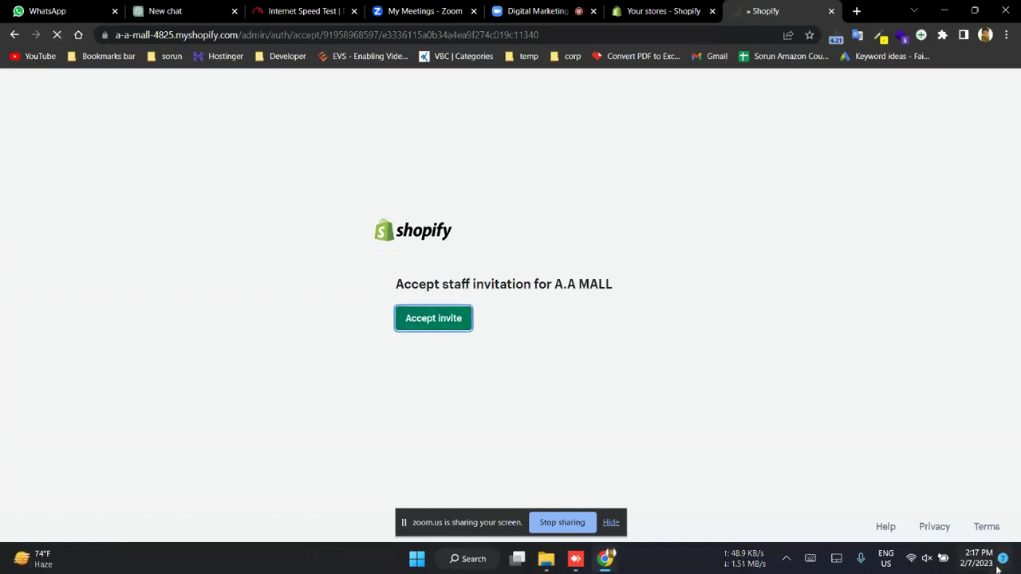
{"action": "left_click", "coordinate": [962, 563]}
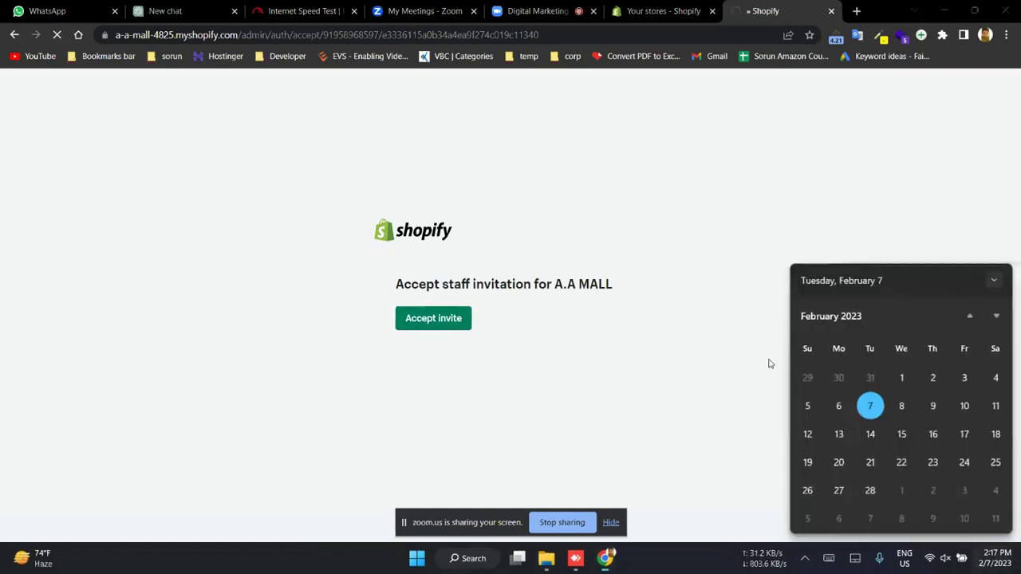
{"action": "left_click", "coordinate": [768, 359]}
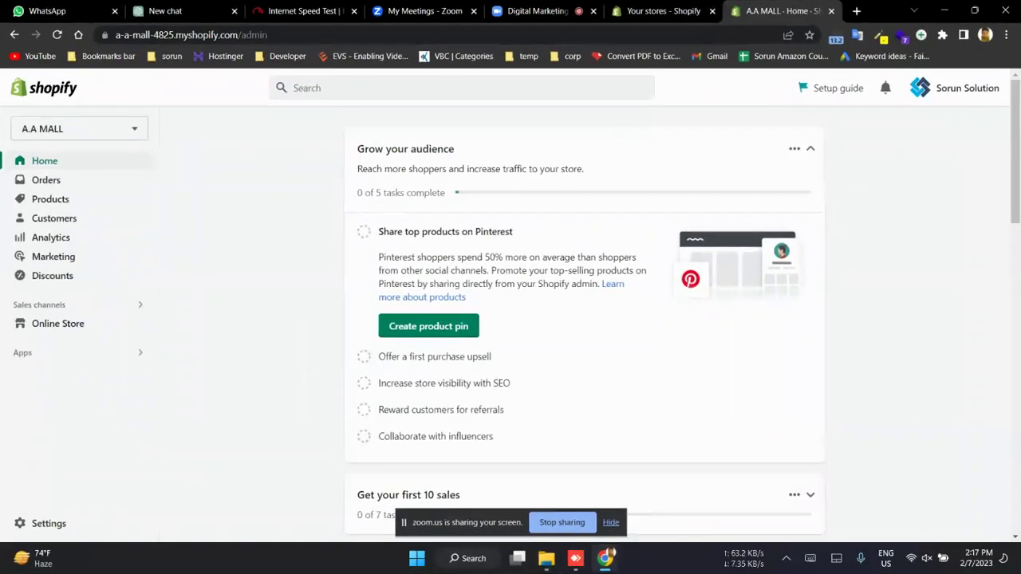
- Return to the local A.A MALL admin, dismiss the screen-sharing notice and stay on A.A MALL
{"action": "mouse_move", "coordinate": [575, 559]}
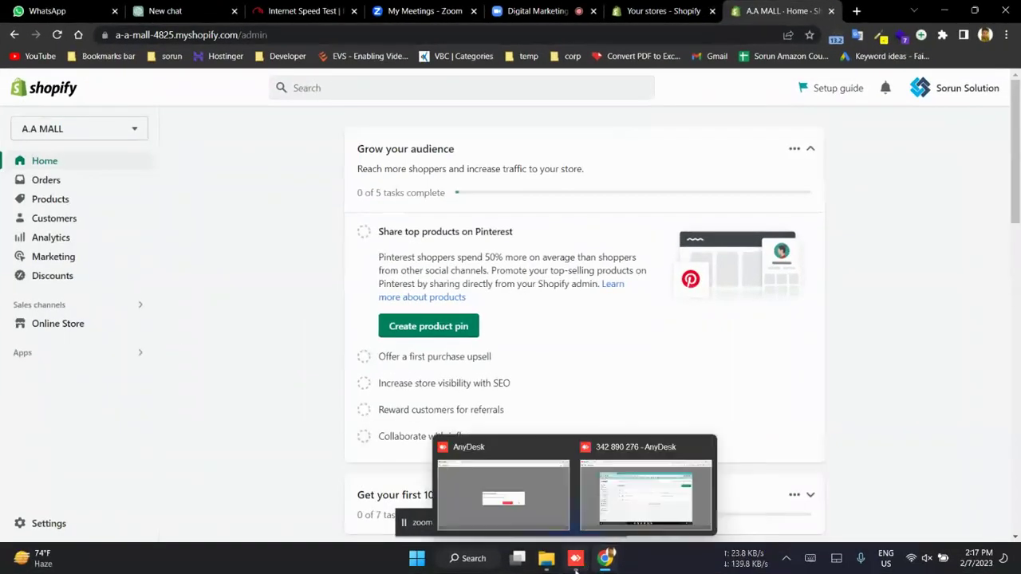
{"action": "left_click", "coordinate": [652, 488]}
{"action": "key", "text": "alt+Tab"}
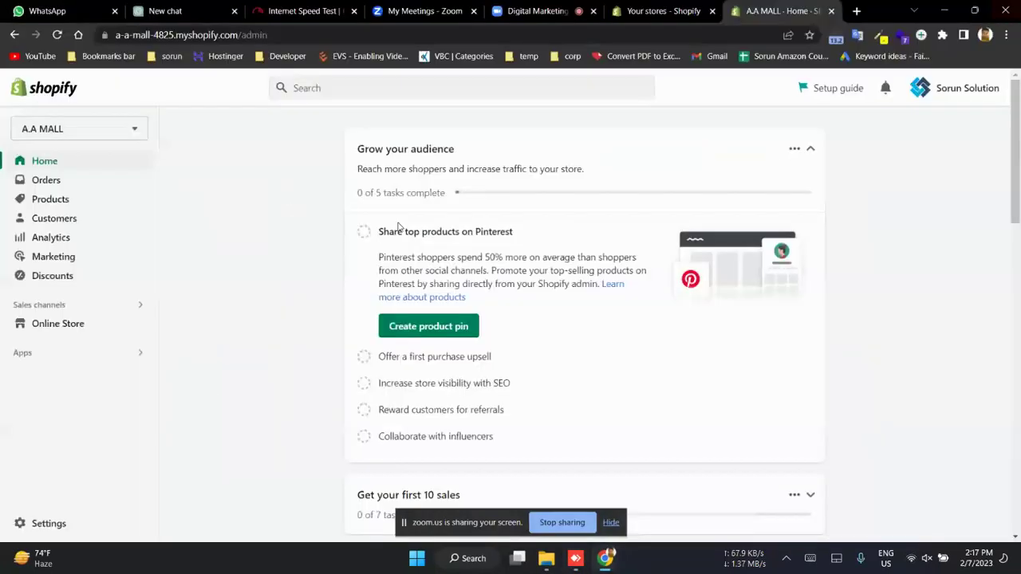
{"action": "left_click", "coordinate": [611, 523]}
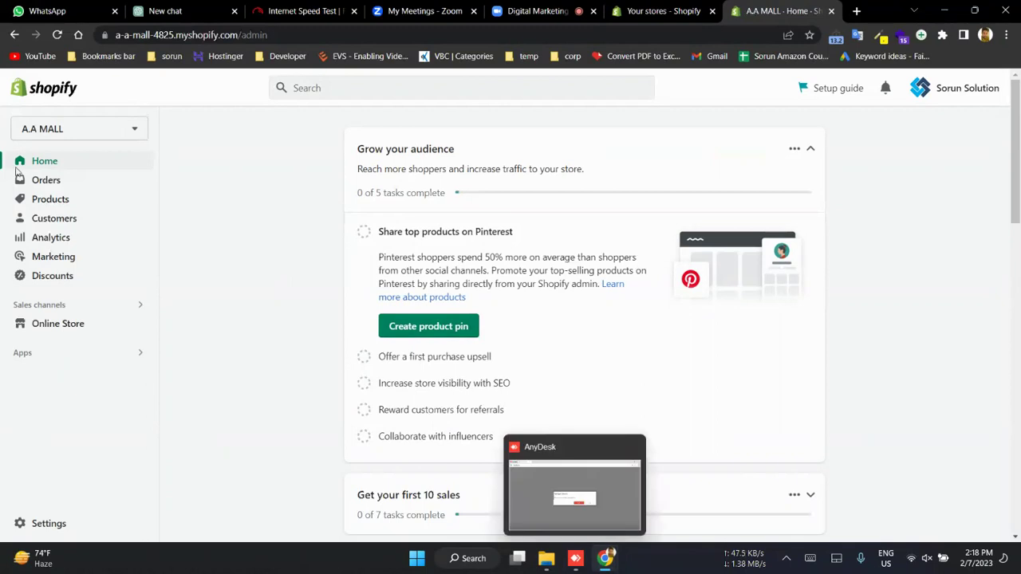
{"action": "left_click", "coordinate": [125, 136]}
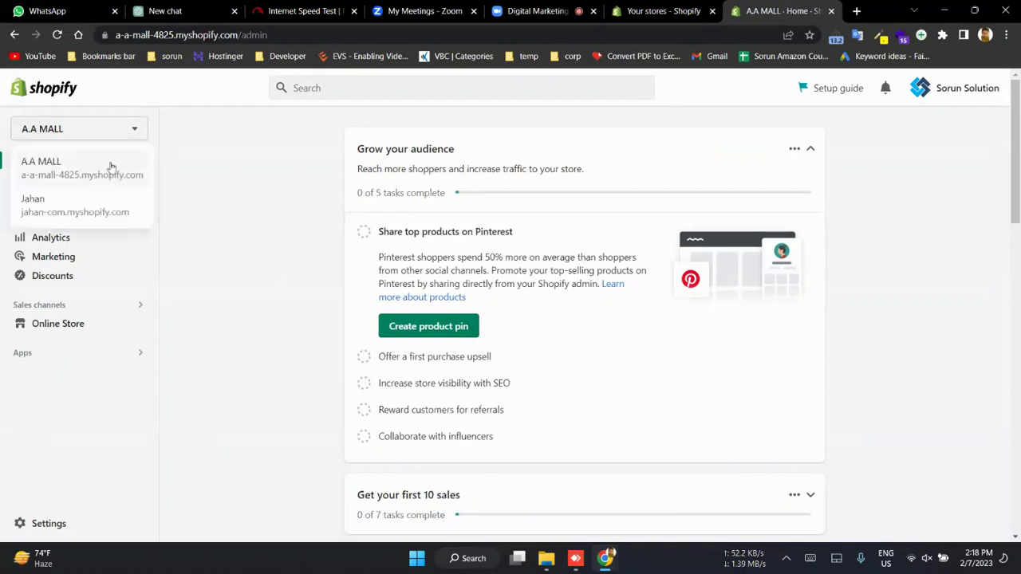
{"action": "left_click", "coordinate": [179, 153]}
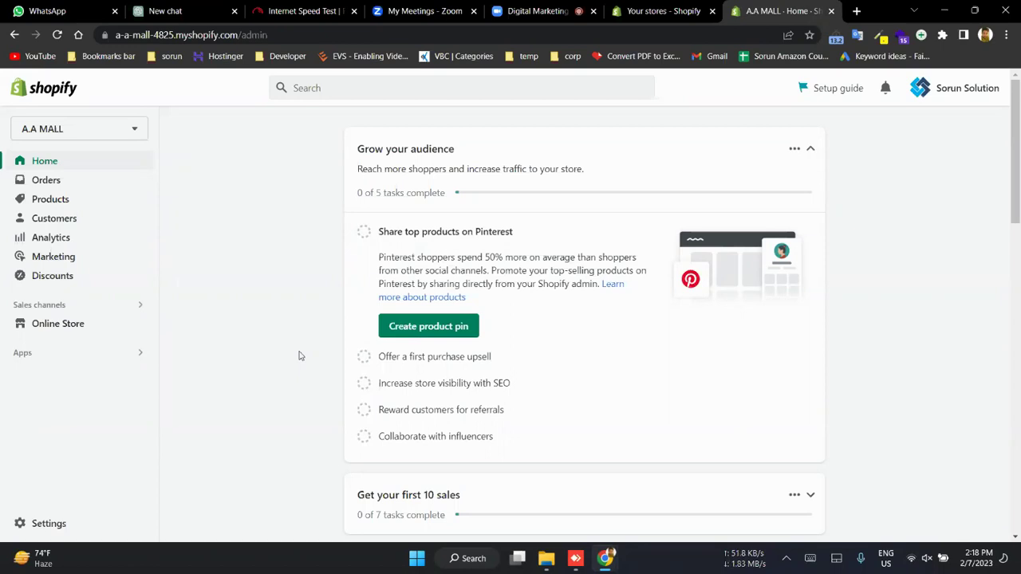
- Open Online Store so the Themes page loads with Dawn 7.0.1 as current theme
{"action": "scroll", "coordinate": [299, 356], "scroll_direction": "down", "scroll_amount": 5}
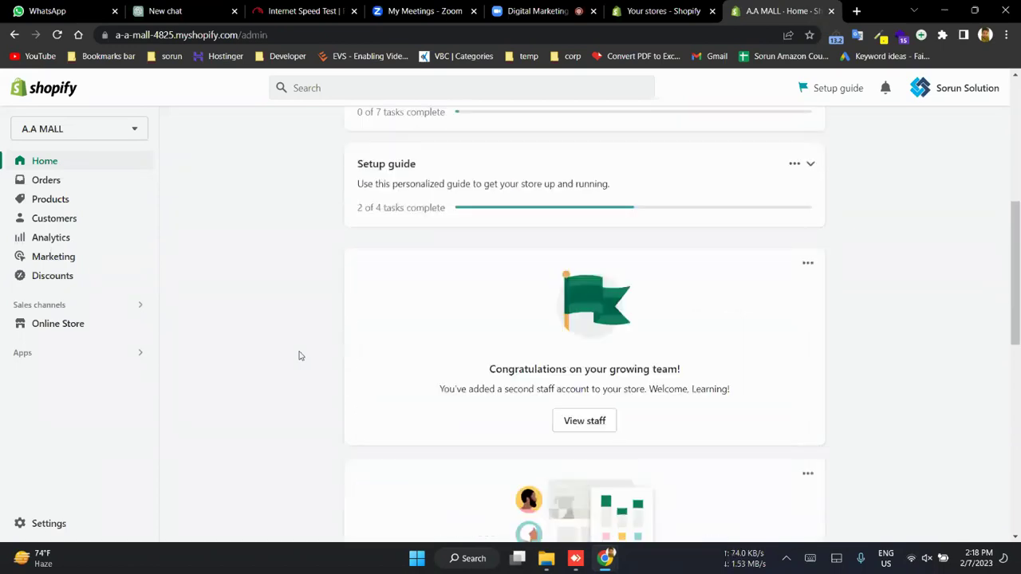
{"action": "scroll", "coordinate": [300, 356], "scroll_direction": "up", "scroll_amount": 5}
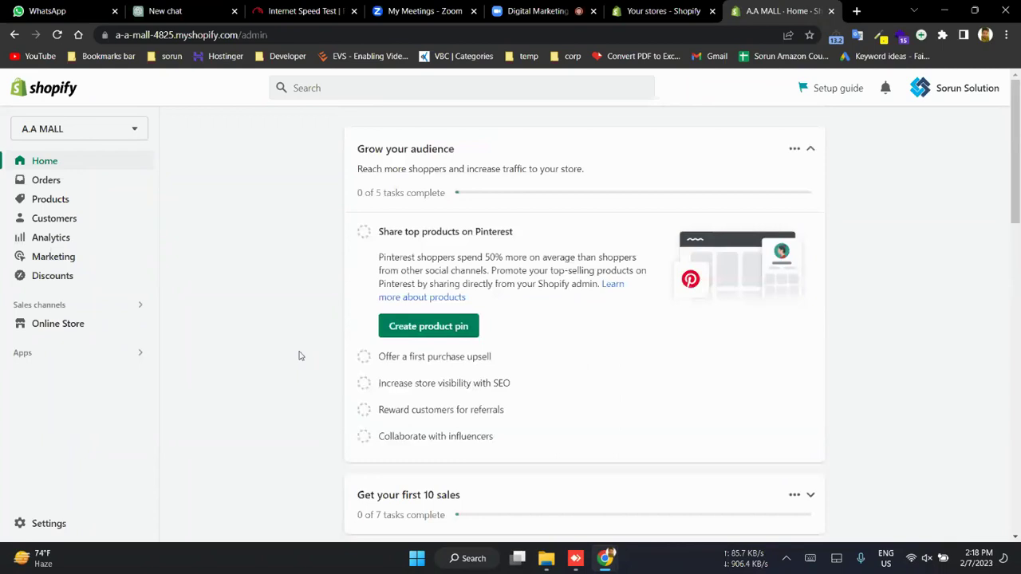
{"action": "left_click", "coordinate": [30, 330]}
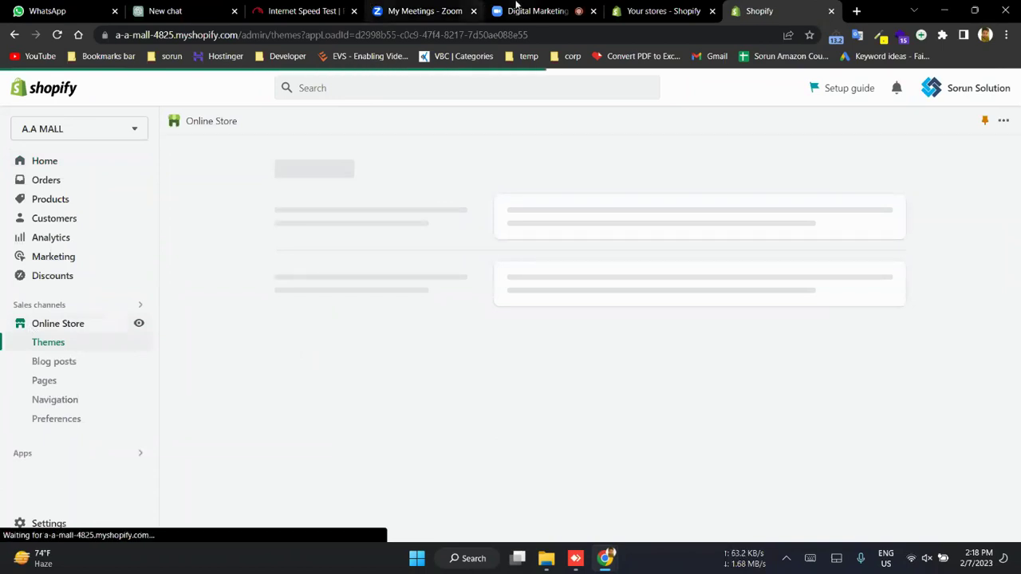
{"action": "left_click", "coordinate": [518, 8]}
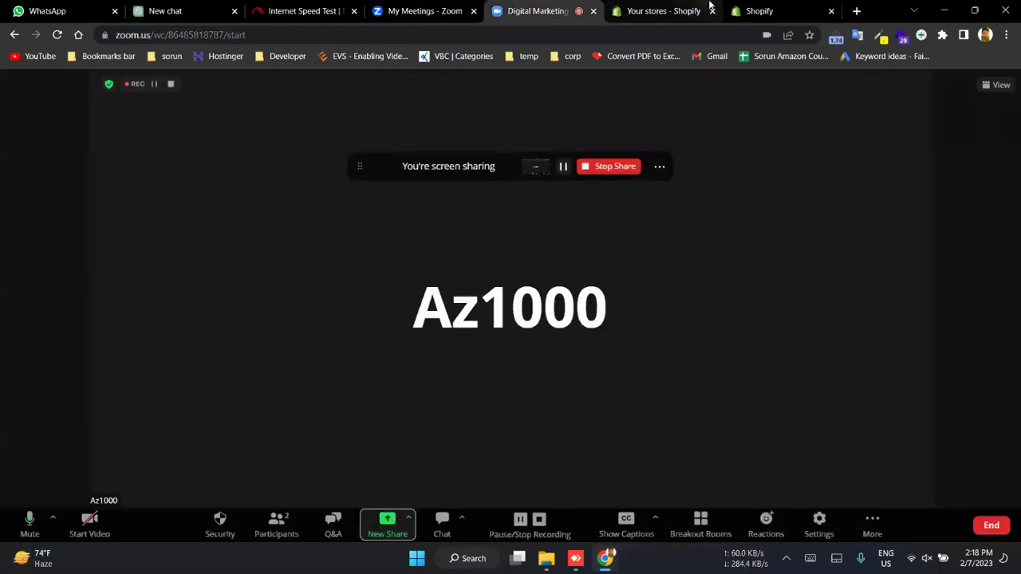
{"action": "left_click", "coordinate": [646, 8]}
{"action": "left_click", "coordinate": [740, 8]}
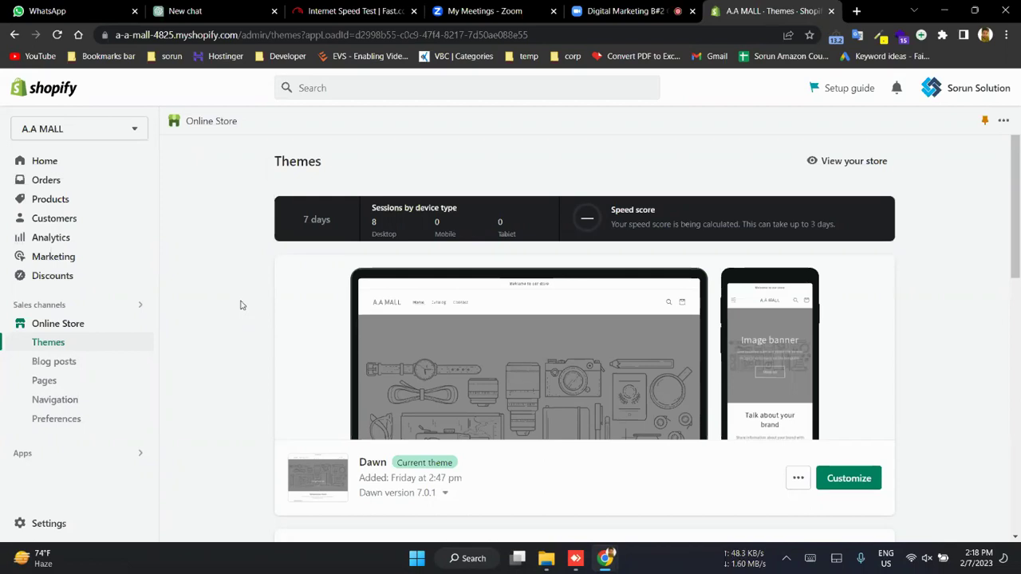
- Scroll down to review the popular free themes: Dawn, Refresh, Sense, Craft and Ride
{"action": "scroll", "coordinate": [694, 376], "scroll_direction": "down", "scroll_amount": 1}
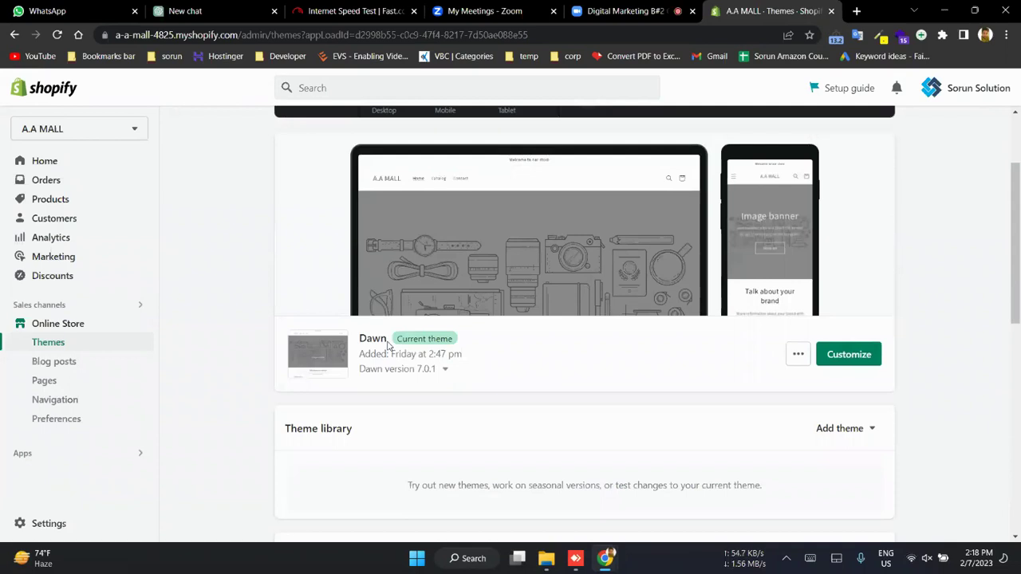
{"action": "scroll", "coordinate": [808, 347], "scroll_direction": "down", "scroll_amount": 4}
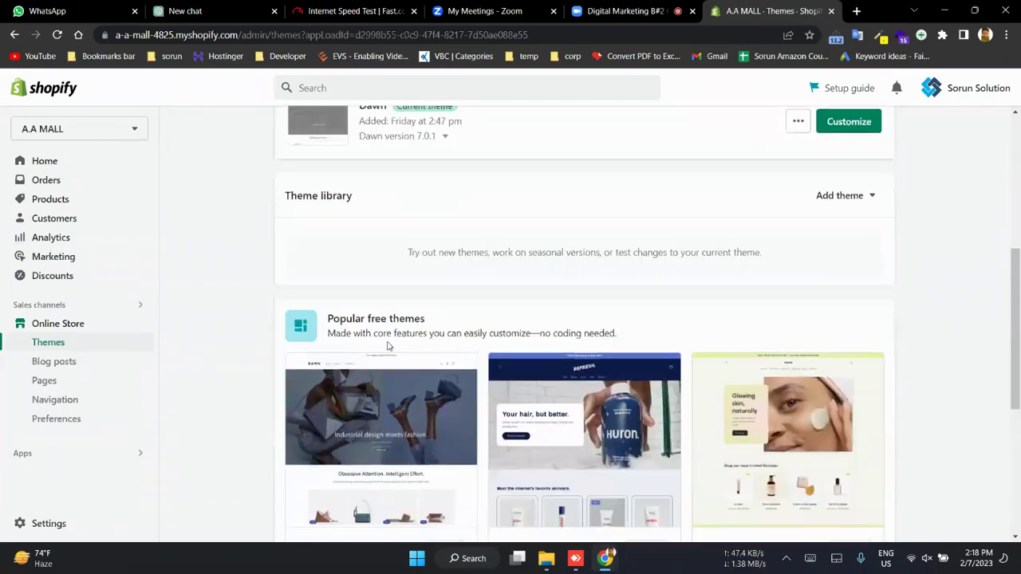
{"action": "scroll", "coordinate": [478, 373], "scroll_direction": "down", "scroll_amount": 2}
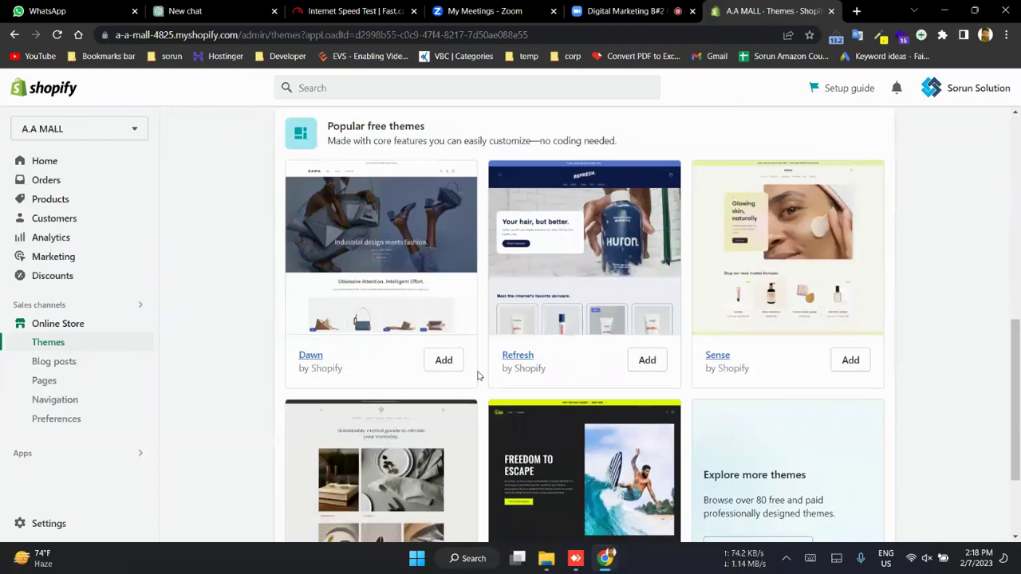
{"action": "scroll", "coordinate": [478, 375], "scroll_direction": "up", "scroll_amount": 1}
{"action": "scroll", "coordinate": [478, 376], "scroll_direction": "up", "scroll_amount": 1}
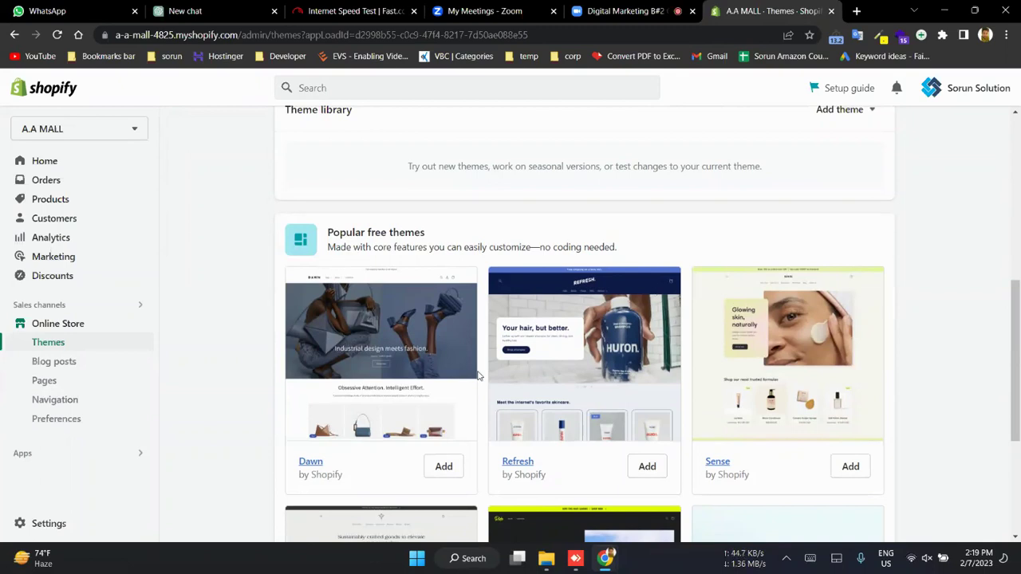
{"action": "scroll", "coordinate": [478, 375], "scroll_direction": "down", "scroll_amount": 1}
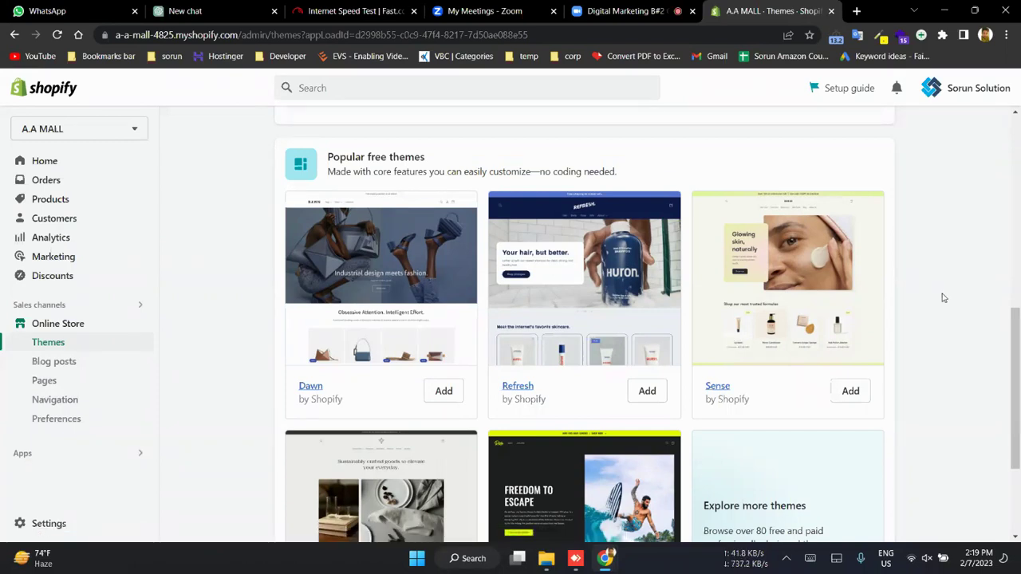
{"action": "scroll", "coordinate": [942, 298], "scroll_direction": "down", "scroll_amount": 2}
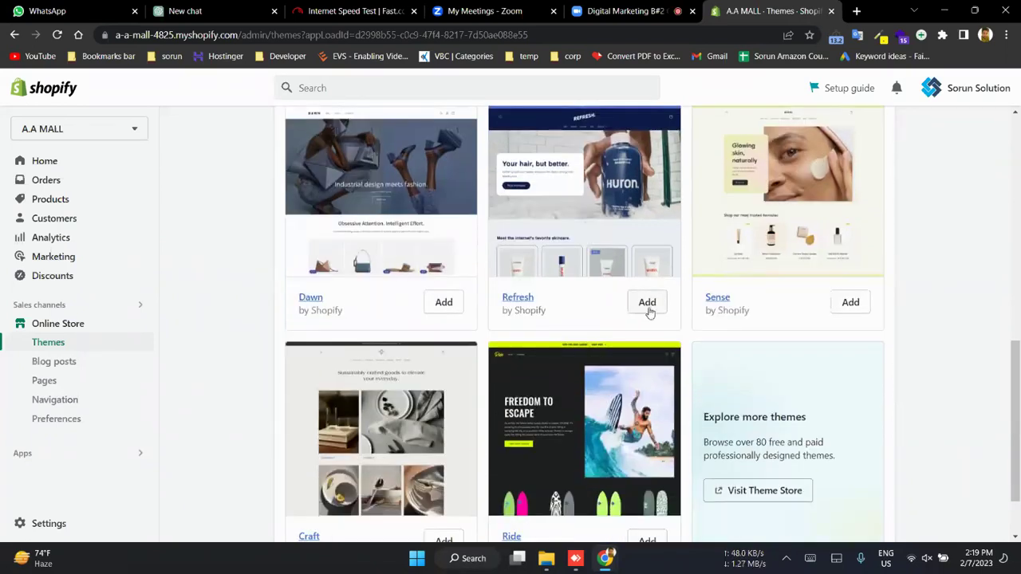
- Add the free Refresh theme 2.0.2 to the theme library
{"action": "left_click", "coordinate": [646, 303]}
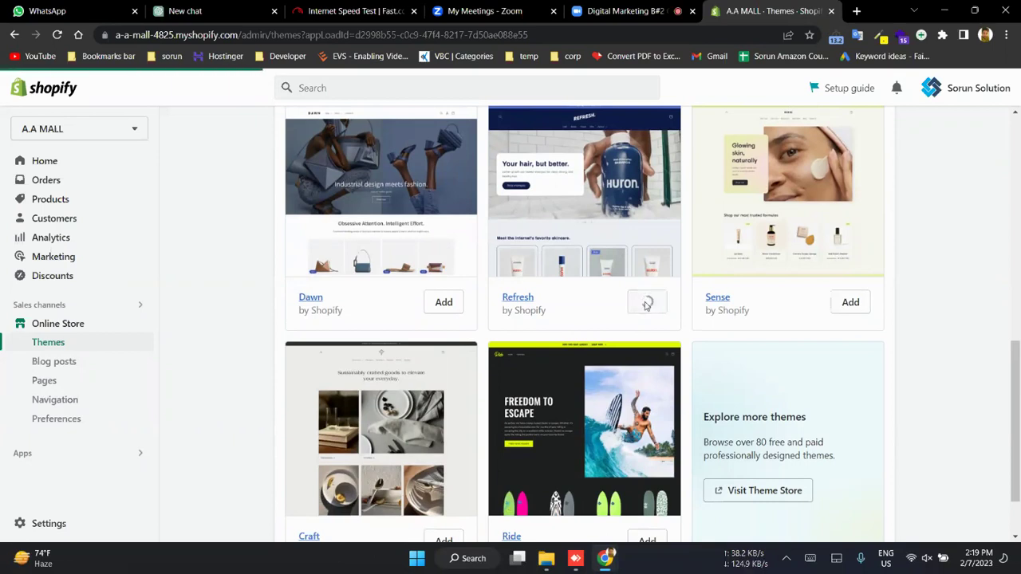
{"action": "scroll", "coordinate": [646, 306], "scroll_direction": "down", "scroll_amount": 1}
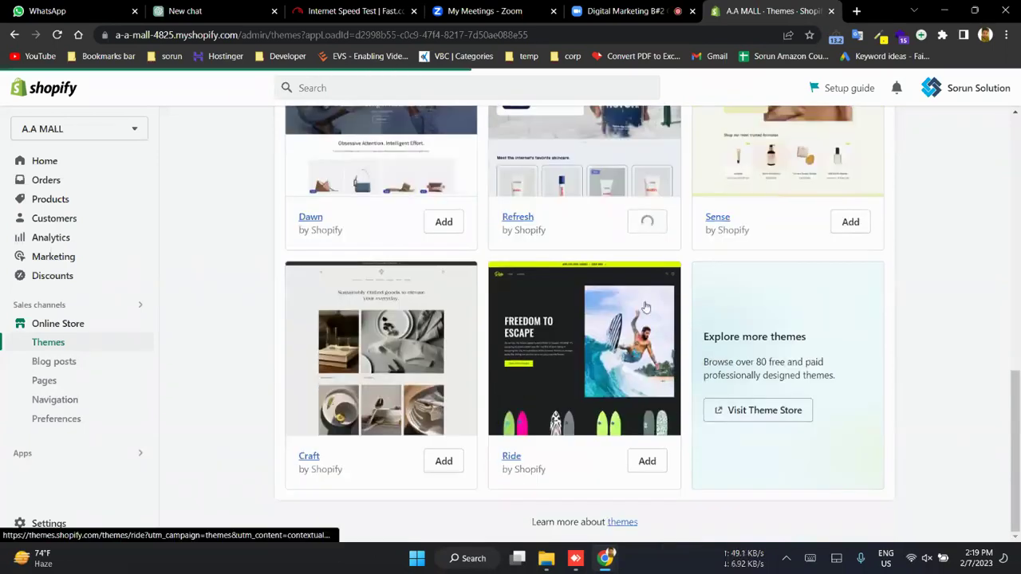
{"action": "scroll", "coordinate": [646, 307], "scroll_direction": "up", "scroll_amount": 1}
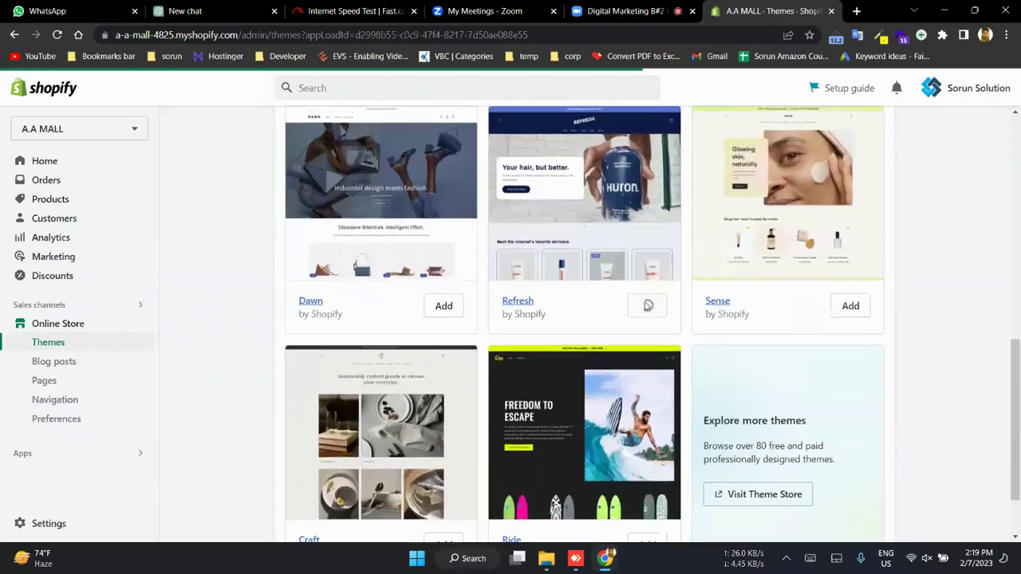
{"action": "scroll", "coordinate": [648, 306], "scroll_direction": "up", "scroll_amount": 1}
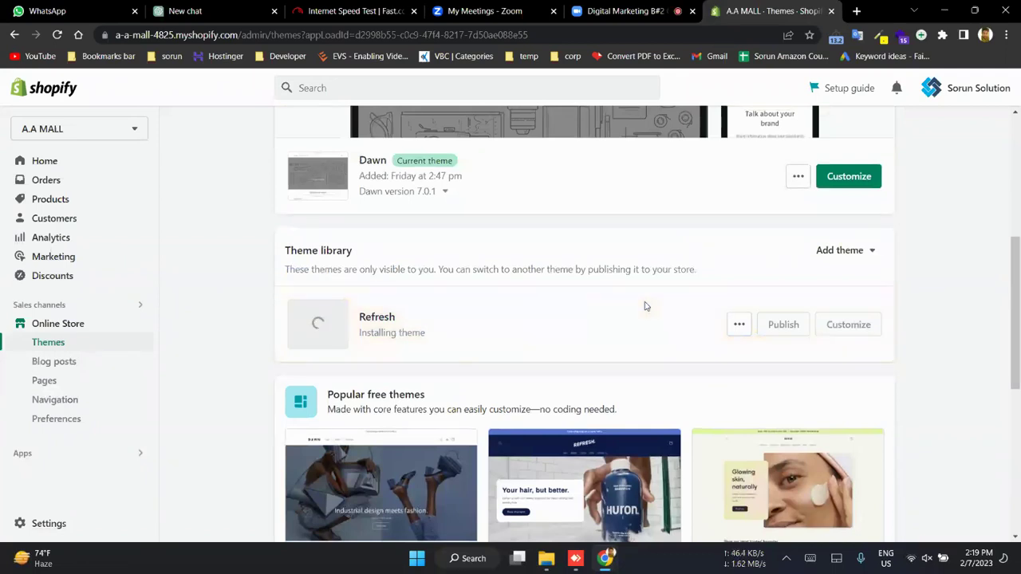
{"action": "scroll", "coordinate": [646, 306], "scroll_direction": "down", "scroll_amount": 5}
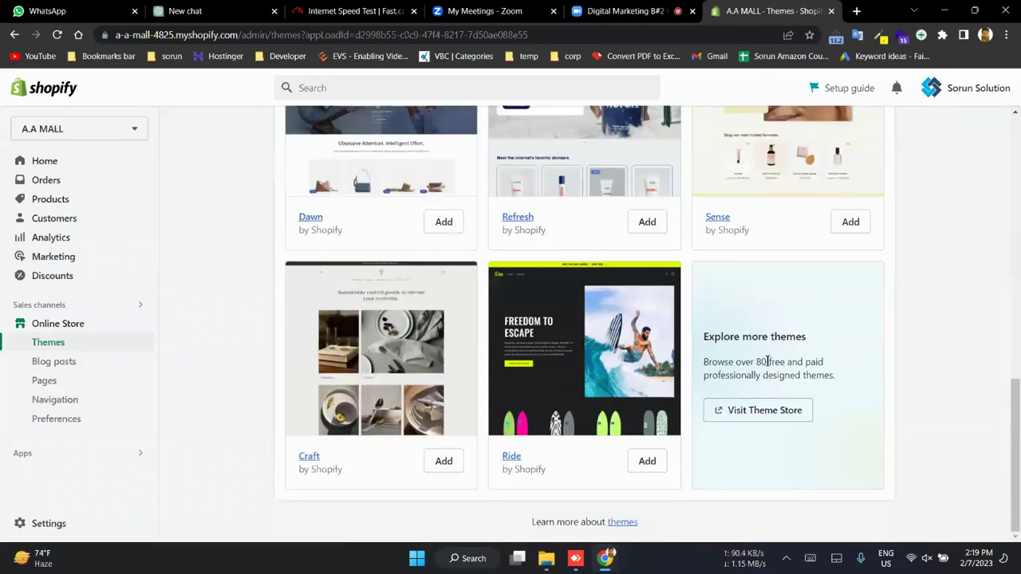
{"action": "scroll", "coordinate": [781, 335], "scroll_direction": "up", "scroll_amount": 5}
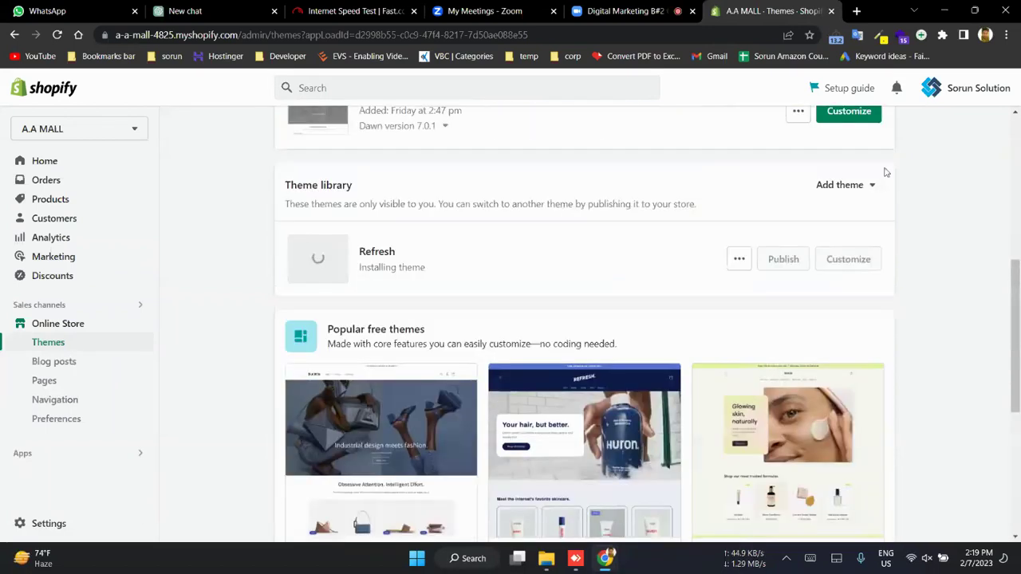
- Inspect the add-theme options and the Dawn theme's actions menu, making no changes
{"action": "left_click", "coordinate": [846, 185]}
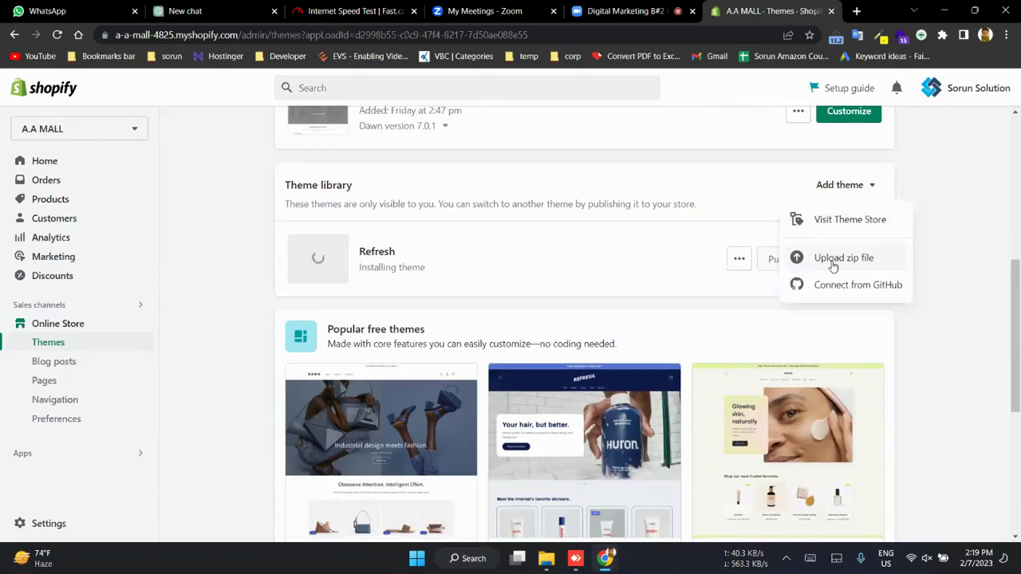
{"action": "left_click", "coordinate": [978, 194]}
{"action": "scroll", "coordinate": [978, 194], "scroll_direction": "up", "scroll_amount": 2}
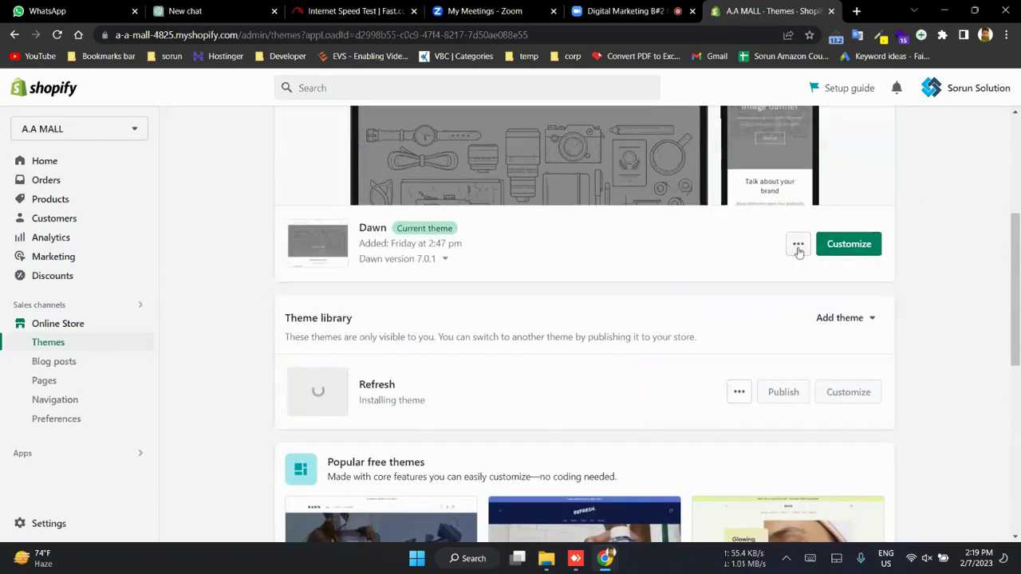
{"action": "left_click", "coordinate": [798, 247]}
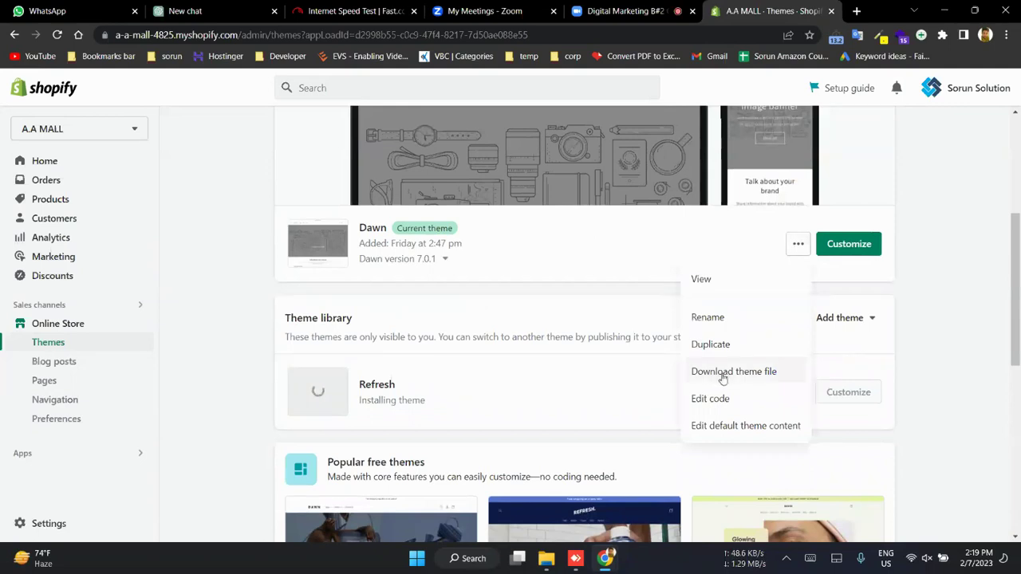
{"action": "left_click", "coordinate": [920, 323]}
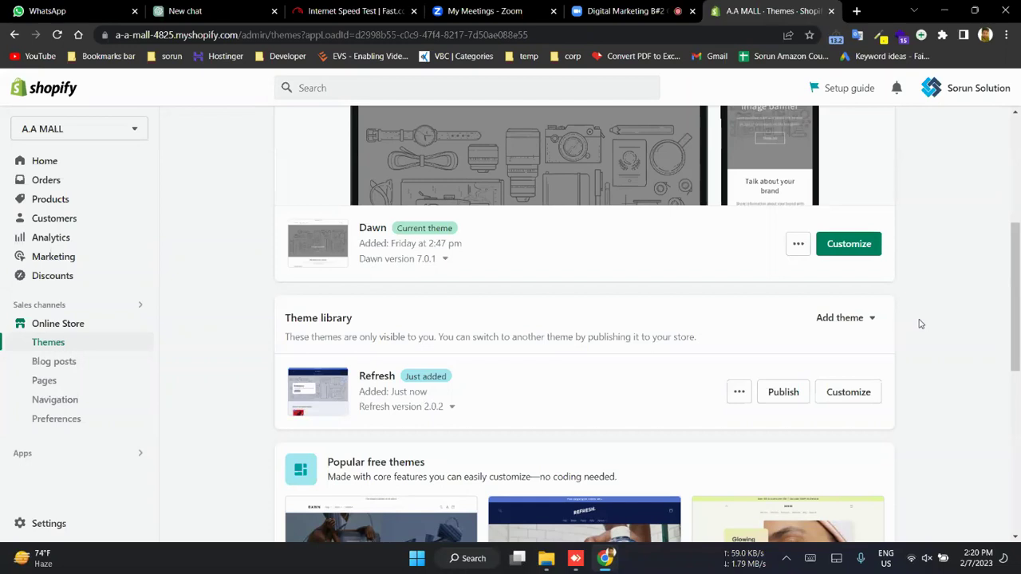
- Publish Refresh 2.0.2 and confirm it in the 'Publish Refresh?' dialog
{"action": "left_click", "coordinate": [786, 392]}
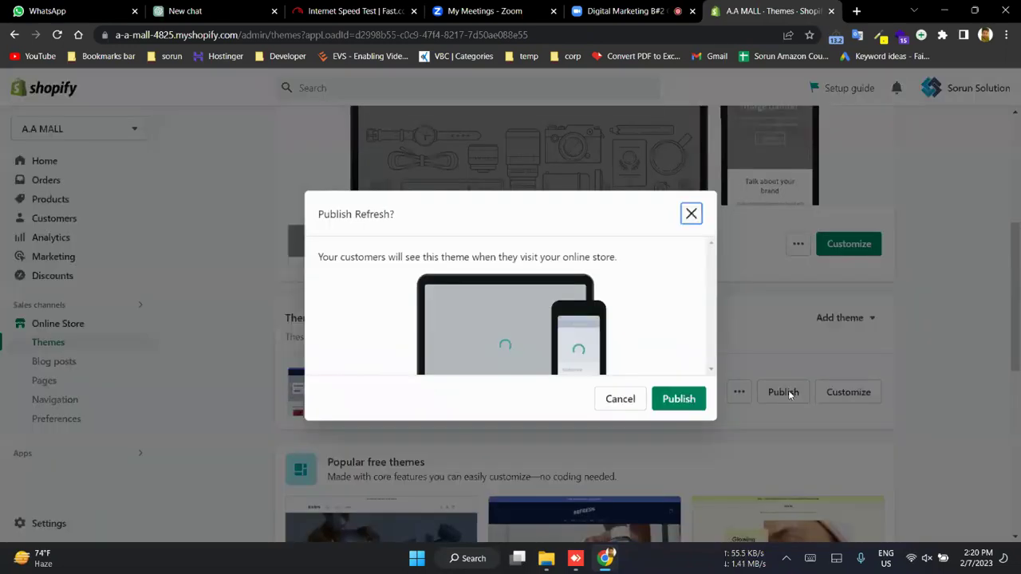
{"action": "left_click", "coordinate": [678, 400]}
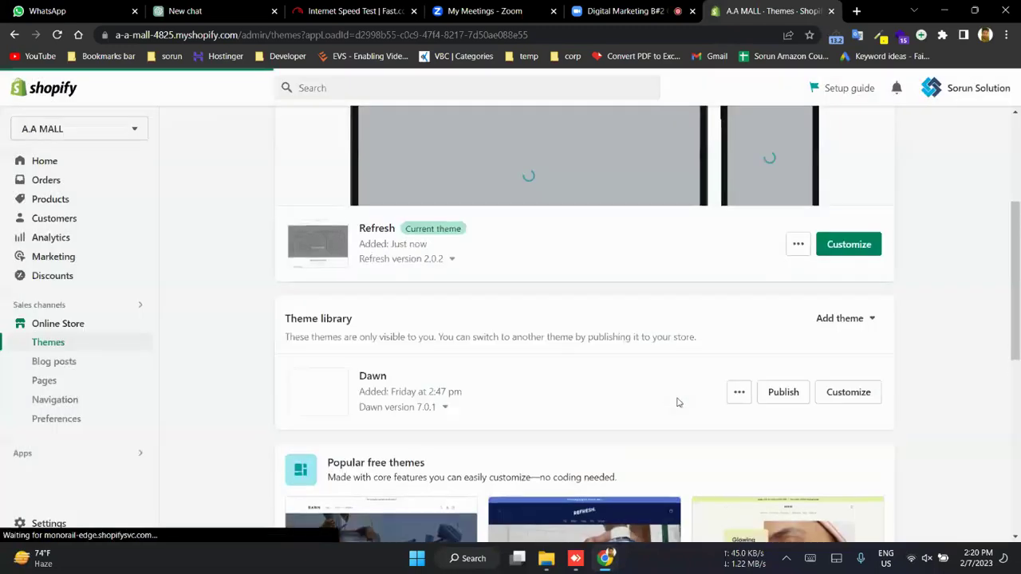
{"action": "scroll", "coordinate": [678, 402], "scroll_direction": "up", "scroll_amount": 3}
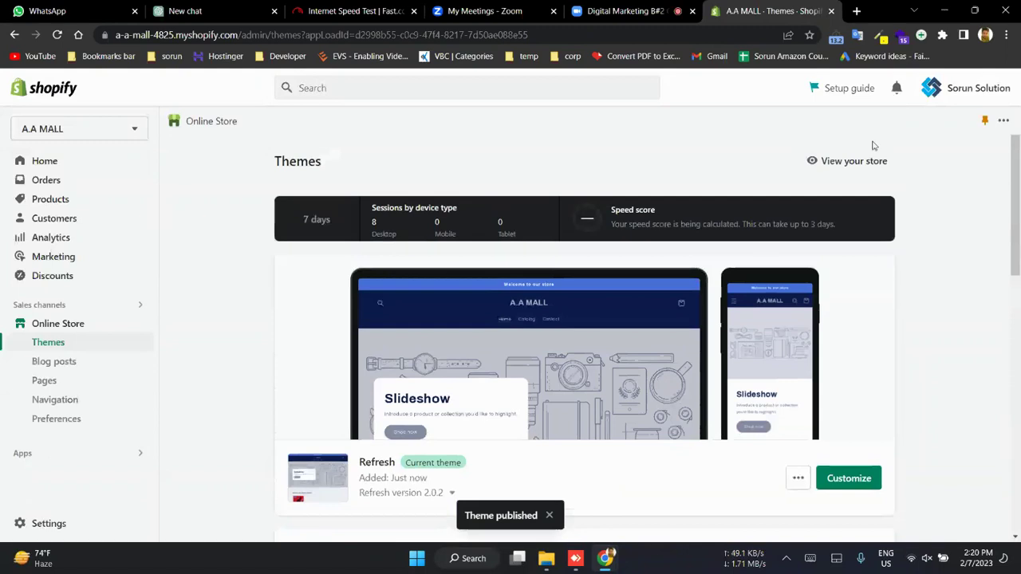
{"action": "left_click", "coordinate": [868, 162]}
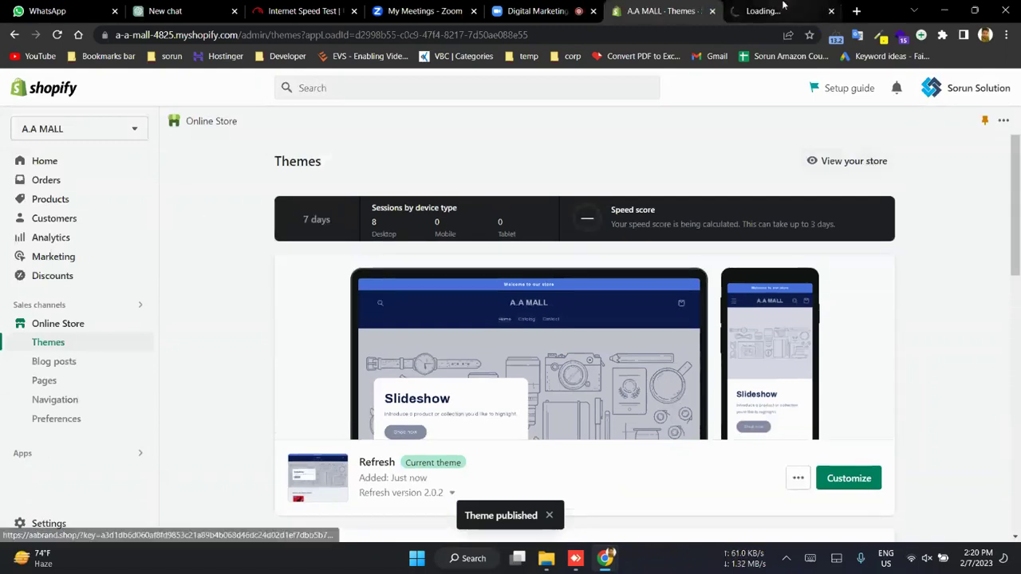
- View the live A.A MALL storefront and scroll through its Refresh homepage sections
{"action": "left_click", "coordinate": [783, 10]}
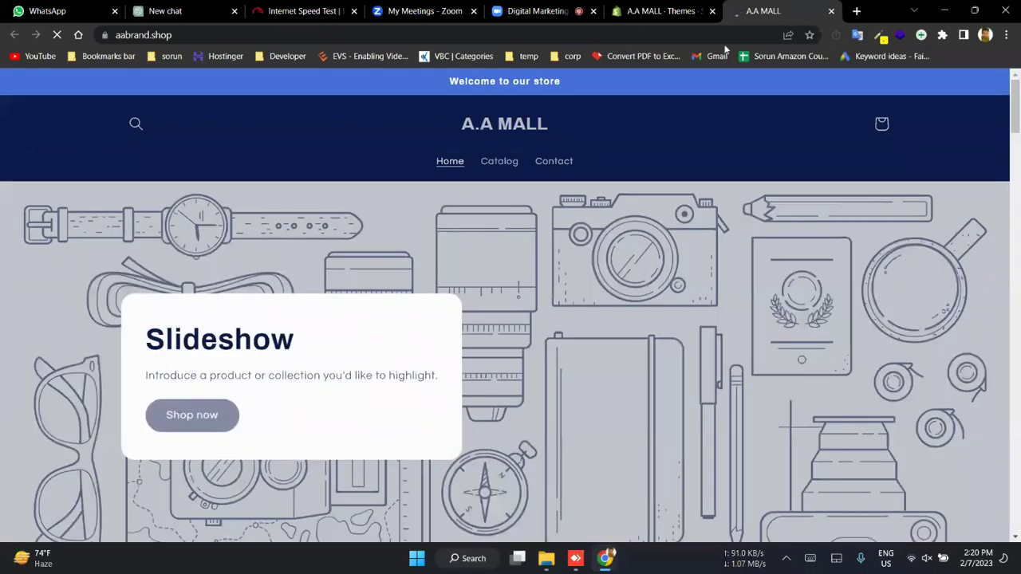
{"action": "scroll", "coordinate": [527, 403], "scroll_direction": "down", "scroll_amount": 12}
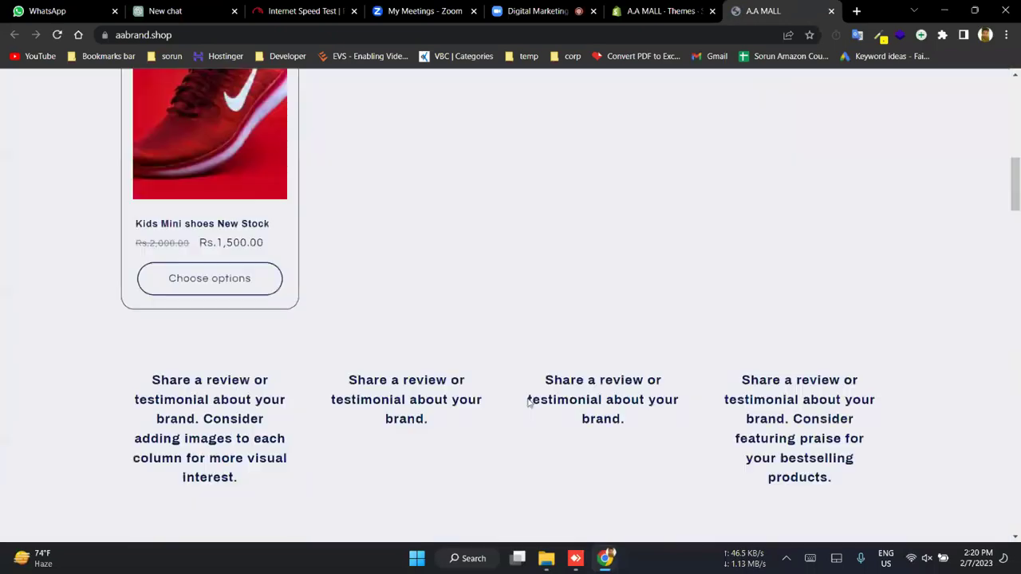
{"action": "scroll", "coordinate": [527, 403], "scroll_direction": "down", "scroll_amount": 4}
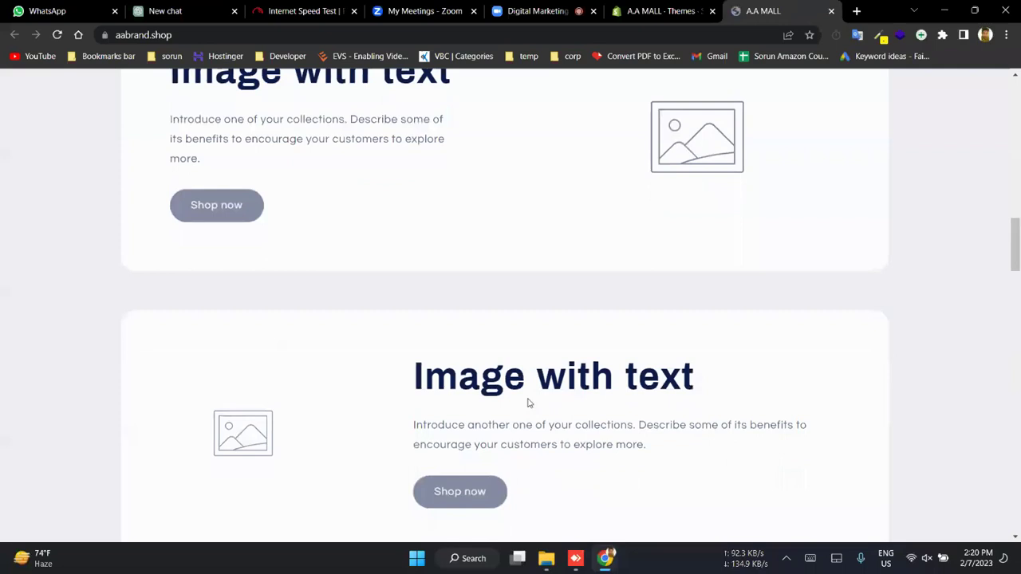
{"action": "scroll", "coordinate": [226, 237], "scroll_direction": "down", "scroll_amount": 8}
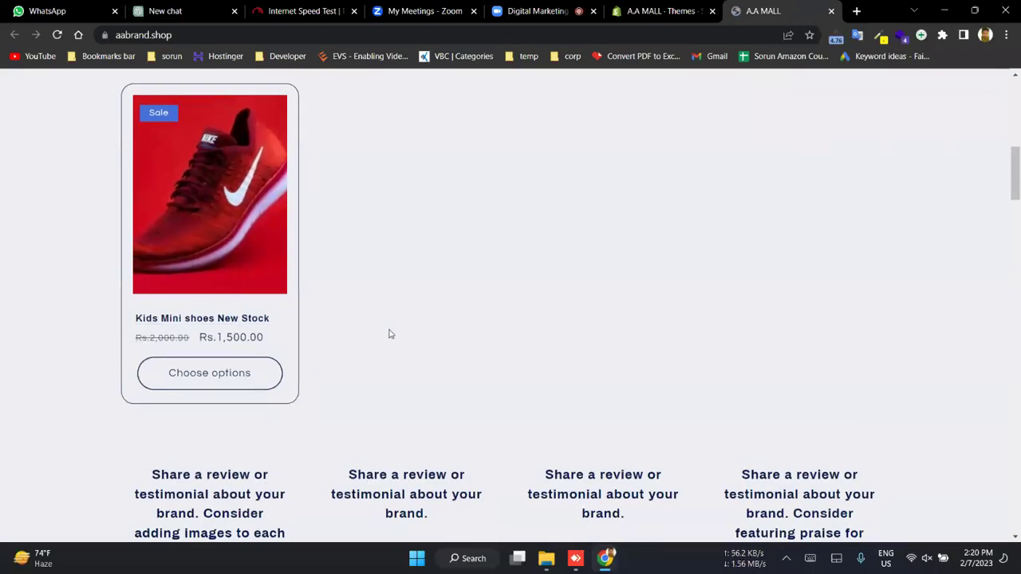
{"action": "scroll", "coordinate": [390, 335], "scroll_direction": "down", "scroll_amount": 3}
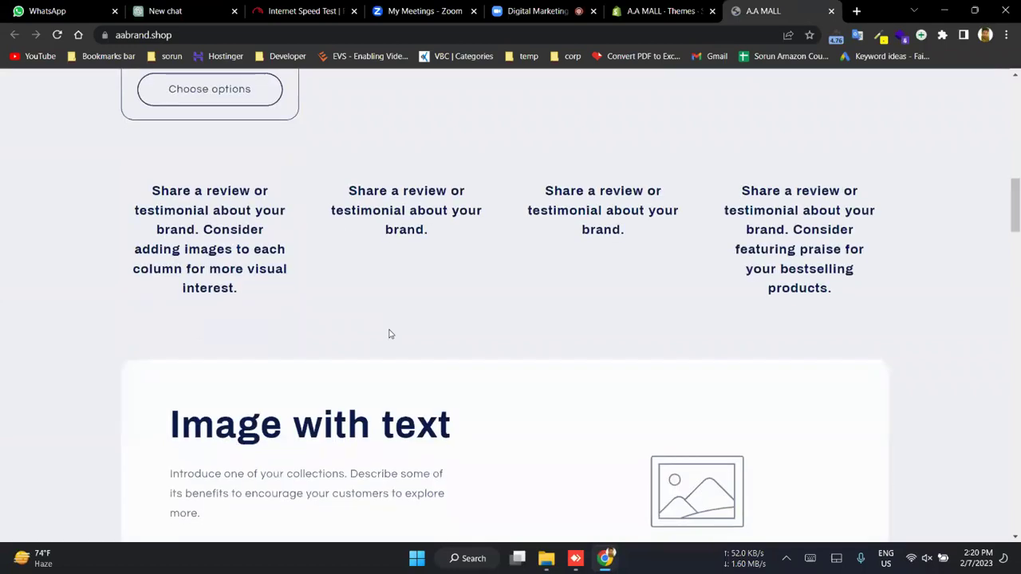
{"action": "scroll", "coordinate": [390, 334], "scroll_direction": "down", "scroll_amount": 2}
{"action": "scroll", "coordinate": [390, 334], "scroll_direction": "down", "scroll_amount": 10}
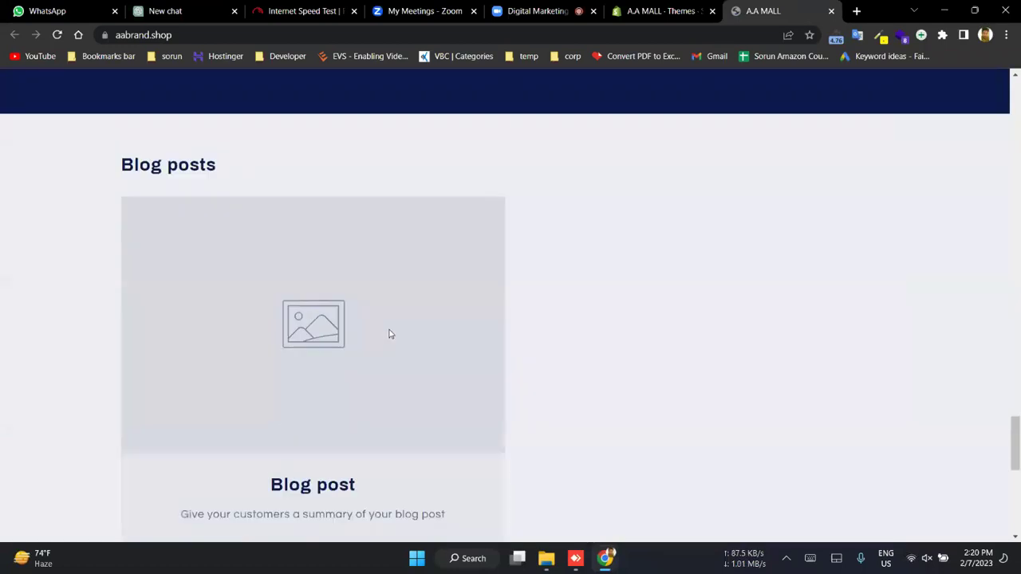
{"action": "scroll", "coordinate": [389, 335], "scroll_direction": "up", "scroll_amount": 4}
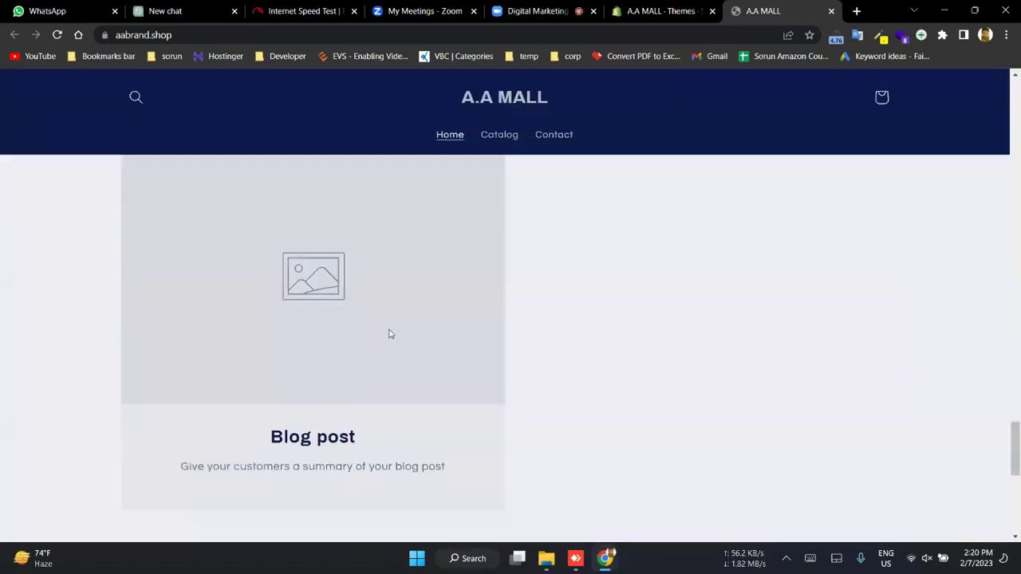
{"action": "scroll", "coordinate": [390, 335], "scroll_direction": "up", "scroll_amount": 5}
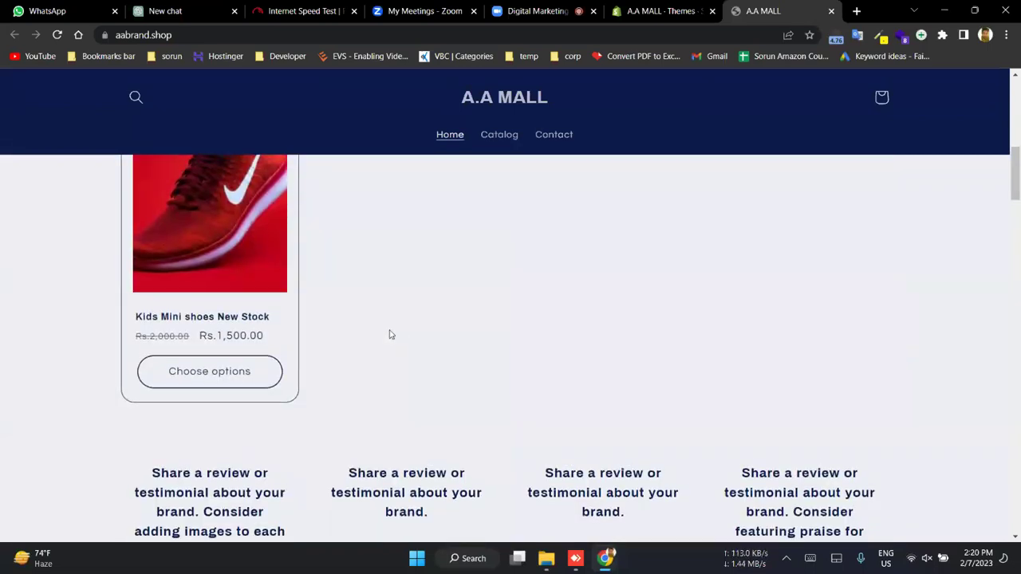
{"action": "scroll", "coordinate": [390, 335], "scroll_direction": "up", "scroll_amount": 5}
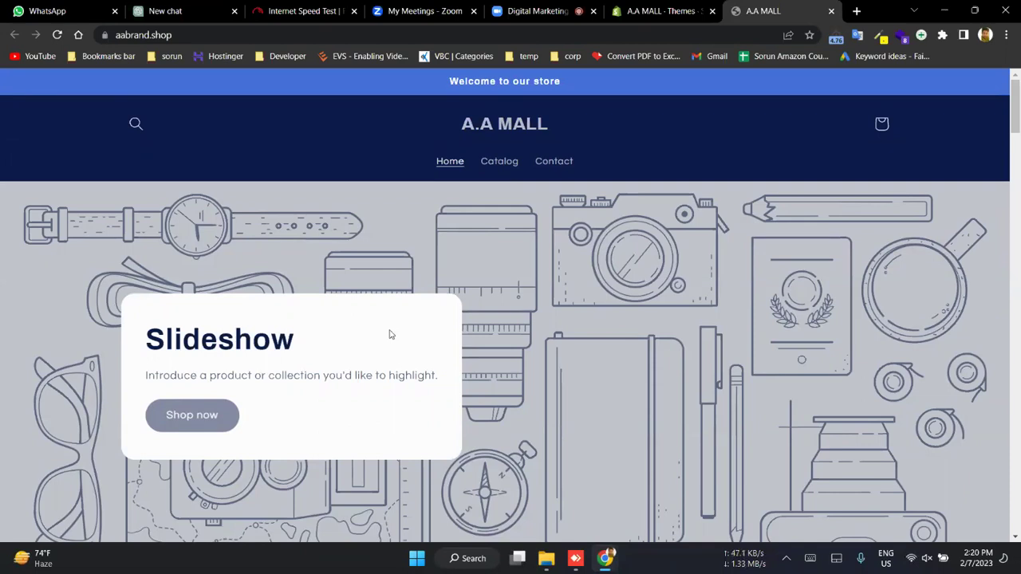
{"action": "scroll", "coordinate": [390, 335], "scroll_direction": "down", "scroll_amount": 5}
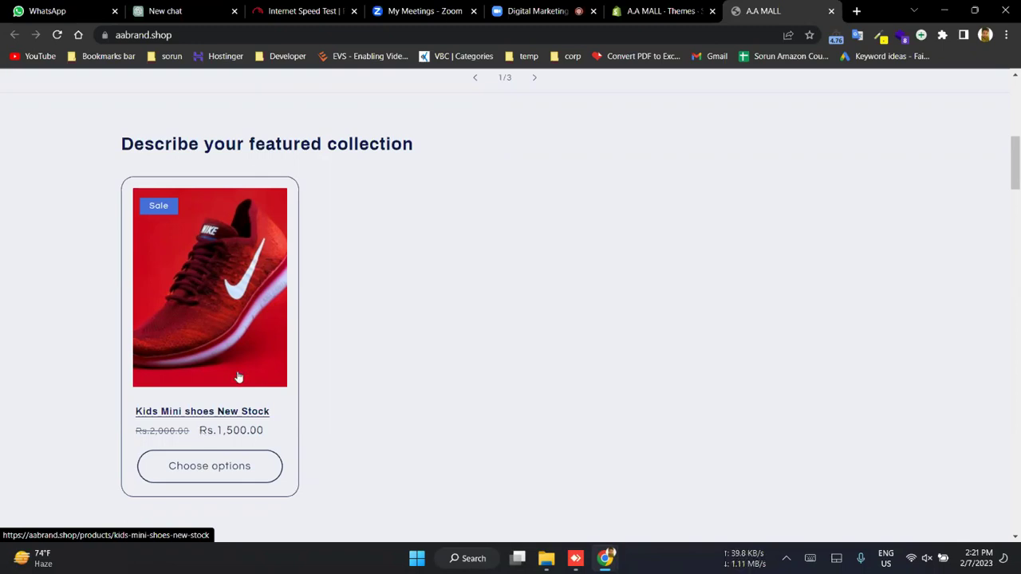
- In the Kids Mini shoes quick view, choose the Khaadi brand, then close it
{"action": "left_click", "coordinate": [210, 467]}
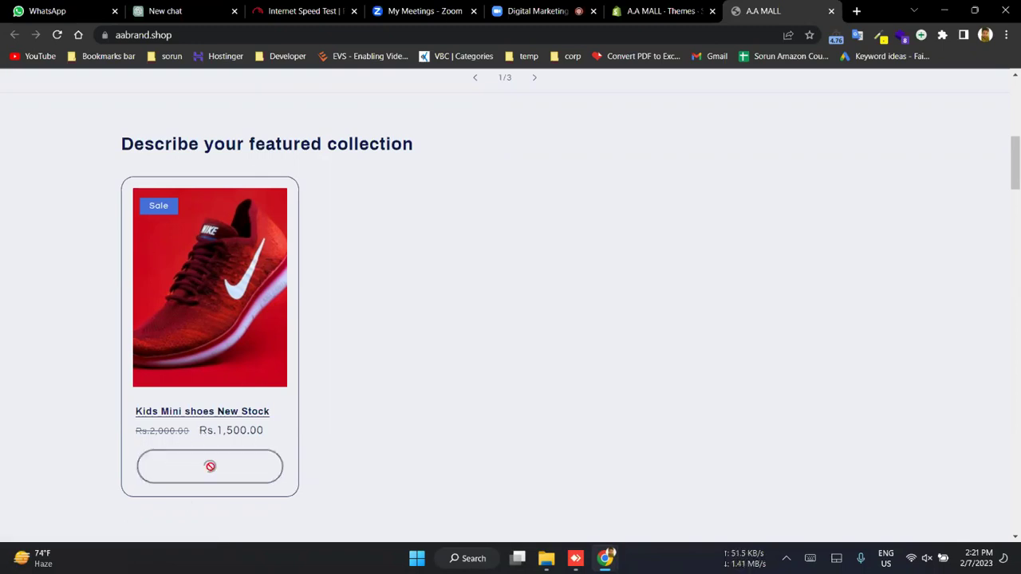
{"action": "scroll", "coordinate": [630, 363], "scroll_direction": "down", "scroll_amount": 2}
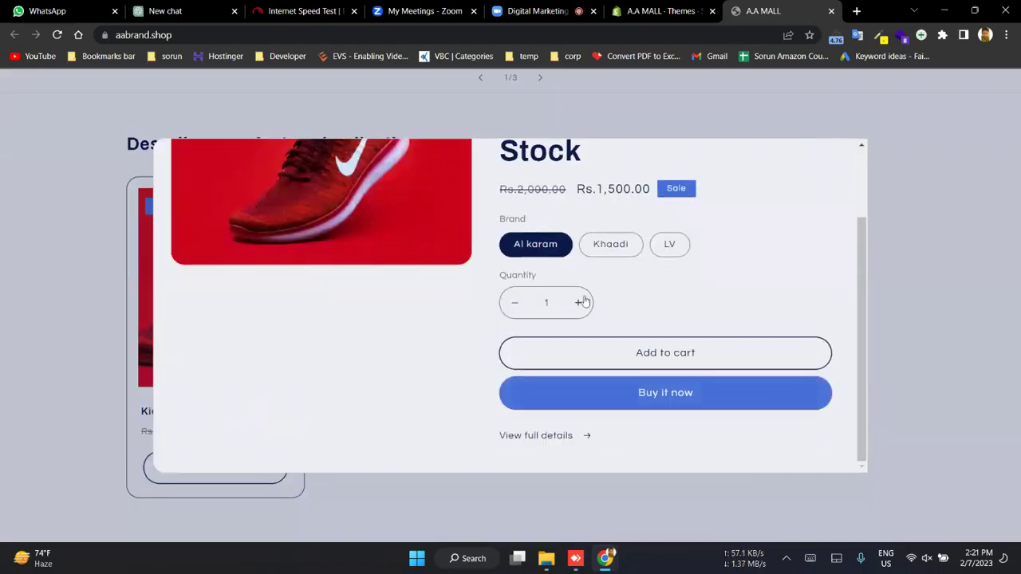
{"action": "scroll", "coordinate": [582, 299], "scroll_direction": "up", "scroll_amount": 3}
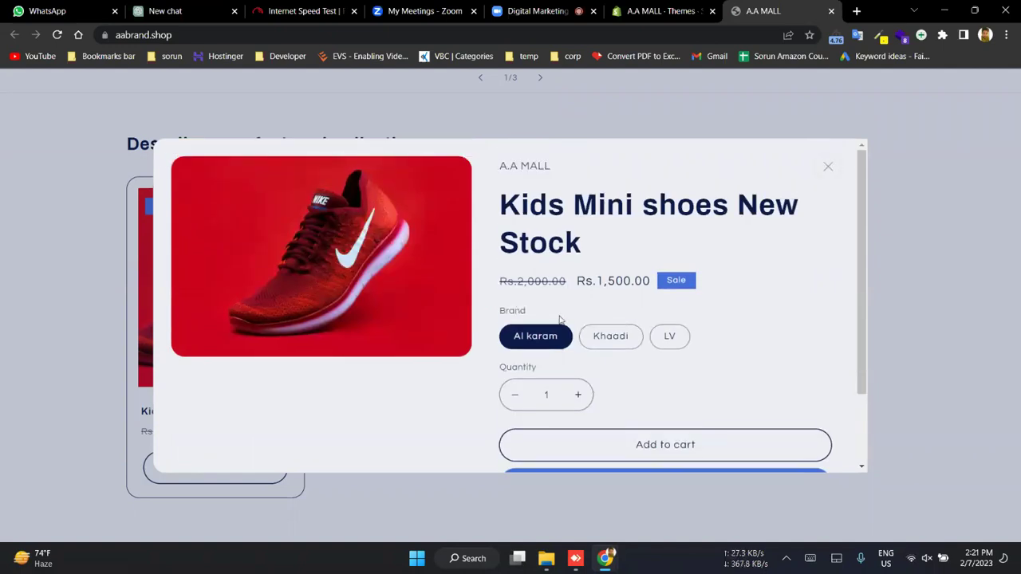
{"action": "scroll", "coordinate": [558, 319], "scroll_direction": "down", "scroll_amount": 1}
{"action": "left_click", "coordinate": [611, 278]}
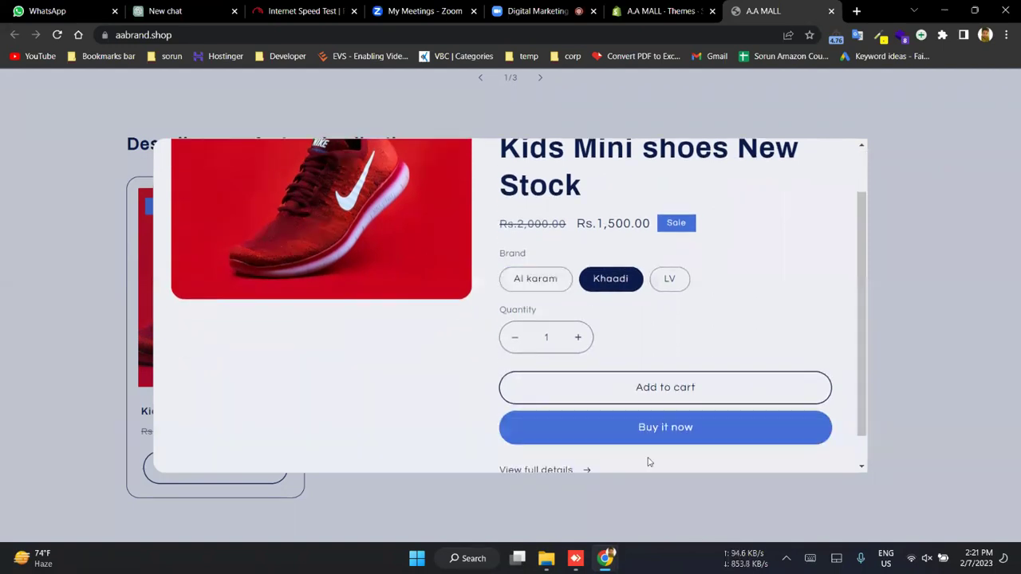
{"action": "scroll", "coordinate": [652, 390], "scroll_direction": "down", "scroll_amount": 1}
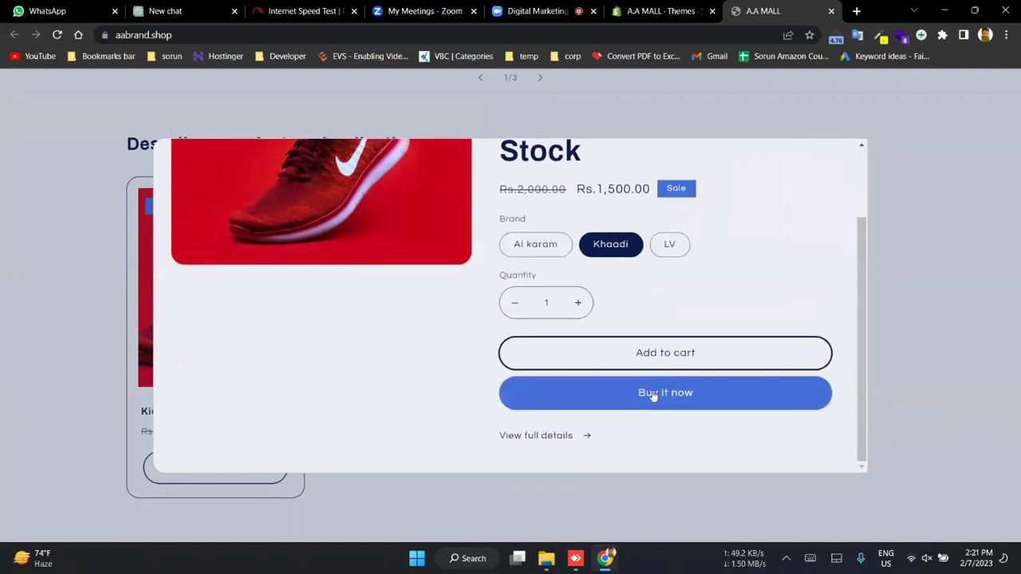
{"action": "left_click", "coordinate": [893, 158]}
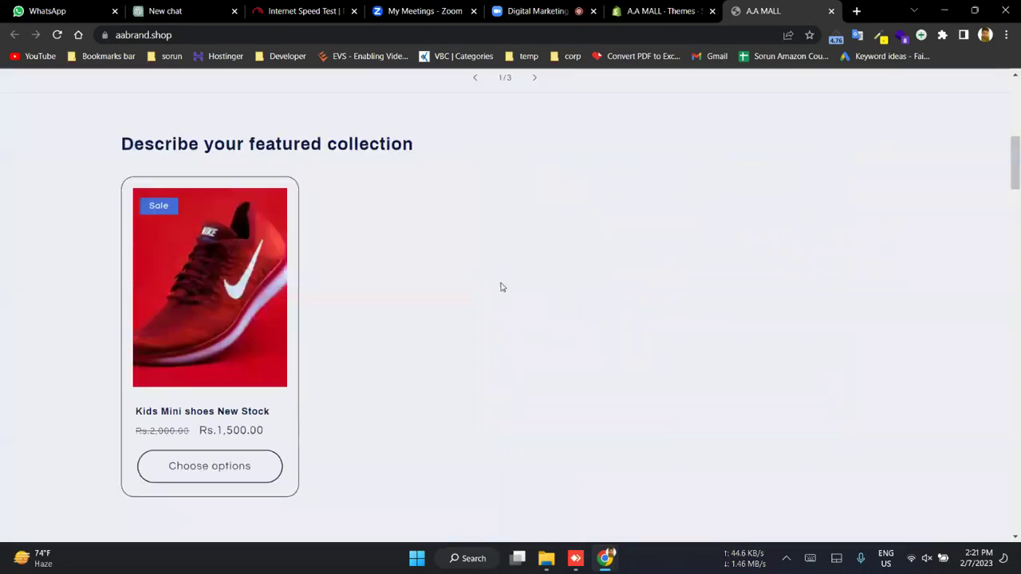
- Open the Kids Mini shoes New Stock product page and scroll through its sections
{"action": "left_click", "coordinate": [194, 419]}
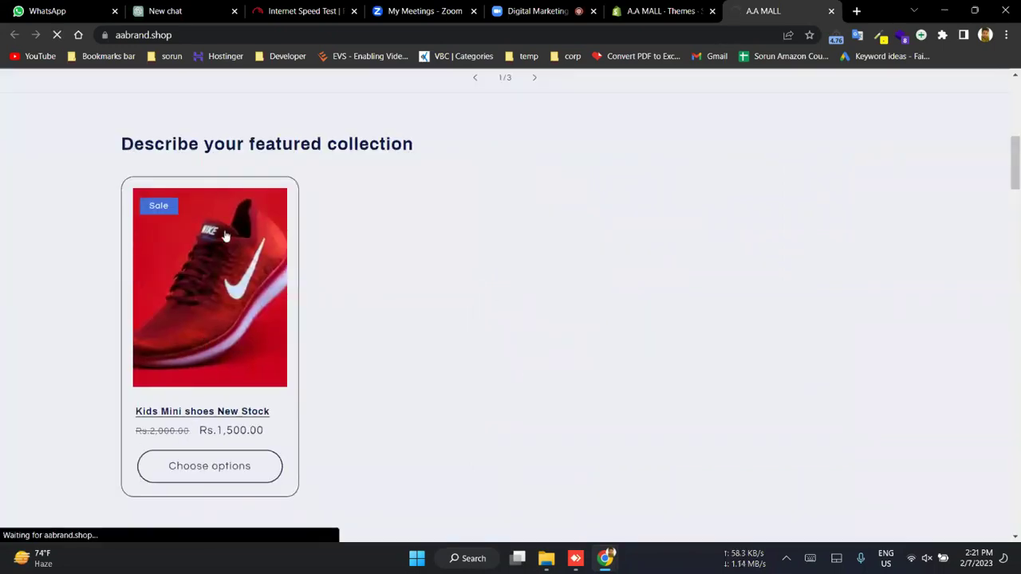
{"action": "scroll", "coordinate": [596, 257], "scroll_direction": "down", "scroll_amount": 3}
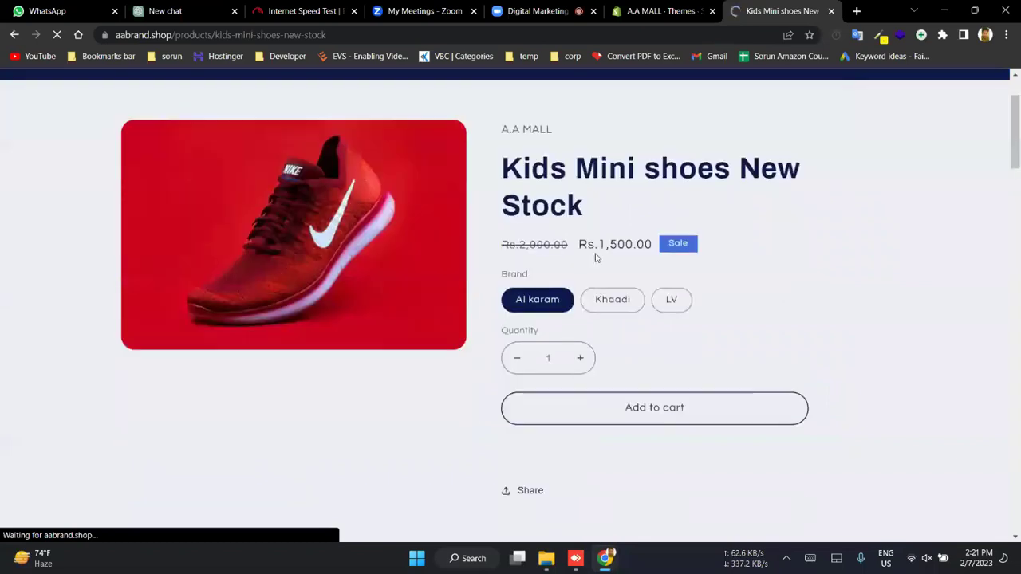
{"action": "scroll", "coordinate": [596, 257], "scroll_direction": "down", "scroll_amount": 3}
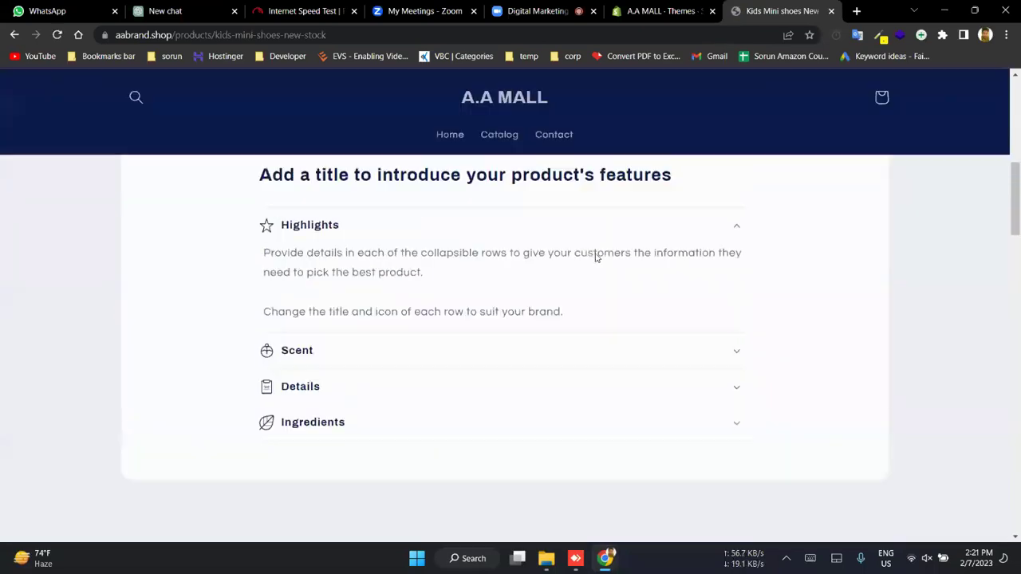
{"action": "scroll", "coordinate": [596, 254], "scroll_direction": "up", "scroll_amount": 6}
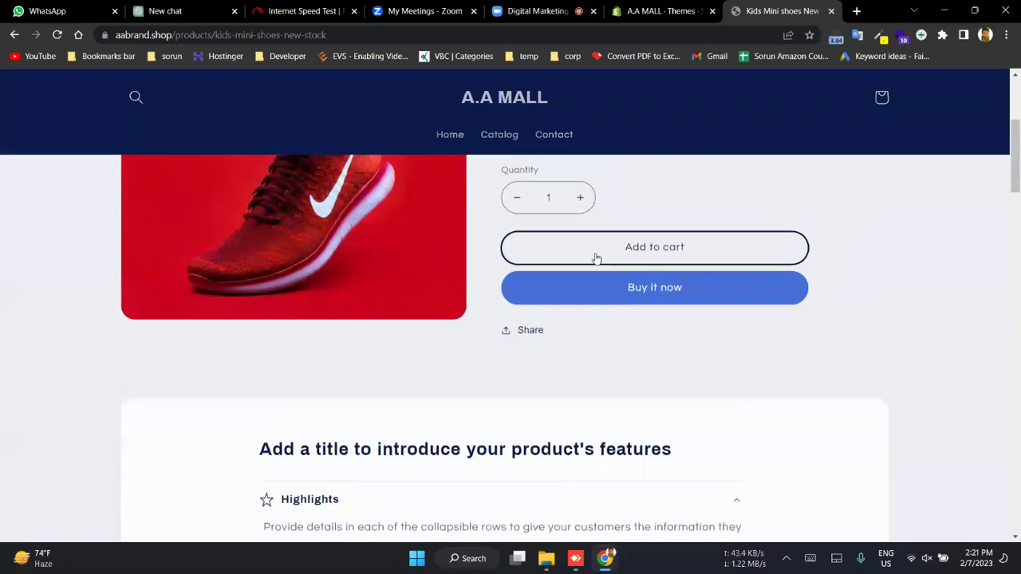
{"action": "scroll", "coordinate": [596, 257], "scroll_direction": "down", "scroll_amount": 9}
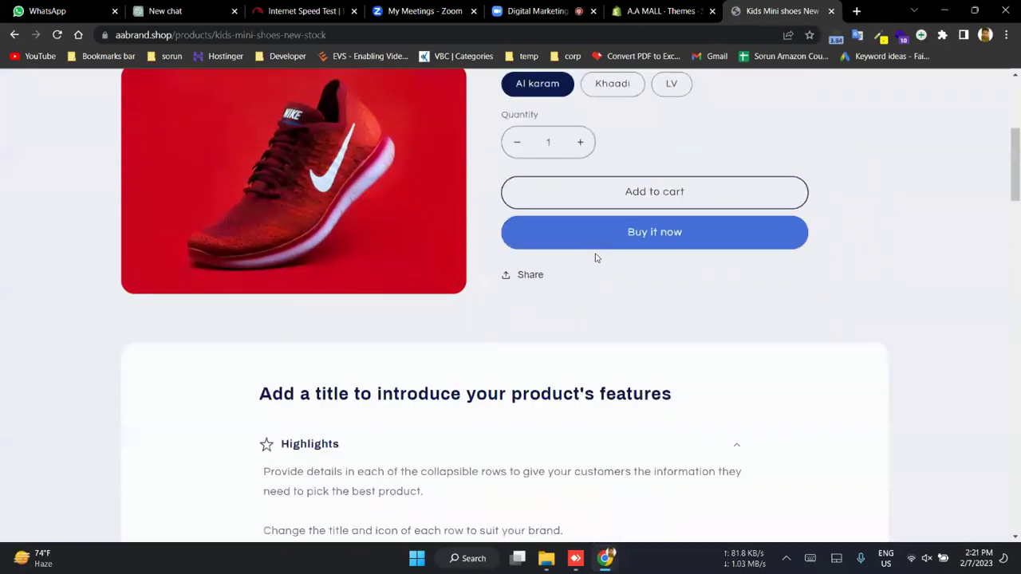
{"action": "scroll", "coordinate": [595, 256], "scroll_direction": "up", "scroll_amount": 10}
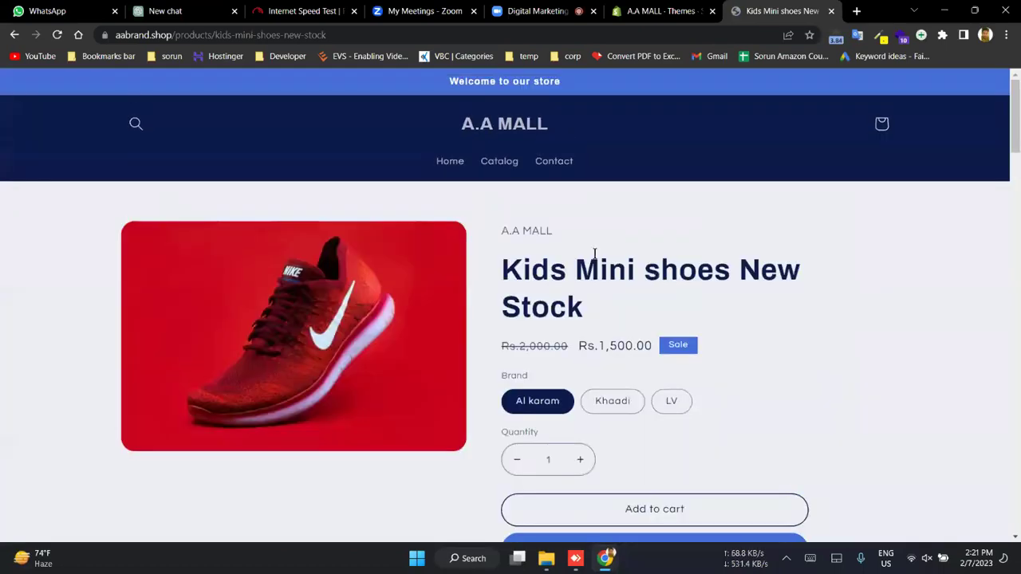
{"action": "scroll", "coordinate": [595, 255], "scroll_direction": "down", "scroll_amount": 3}
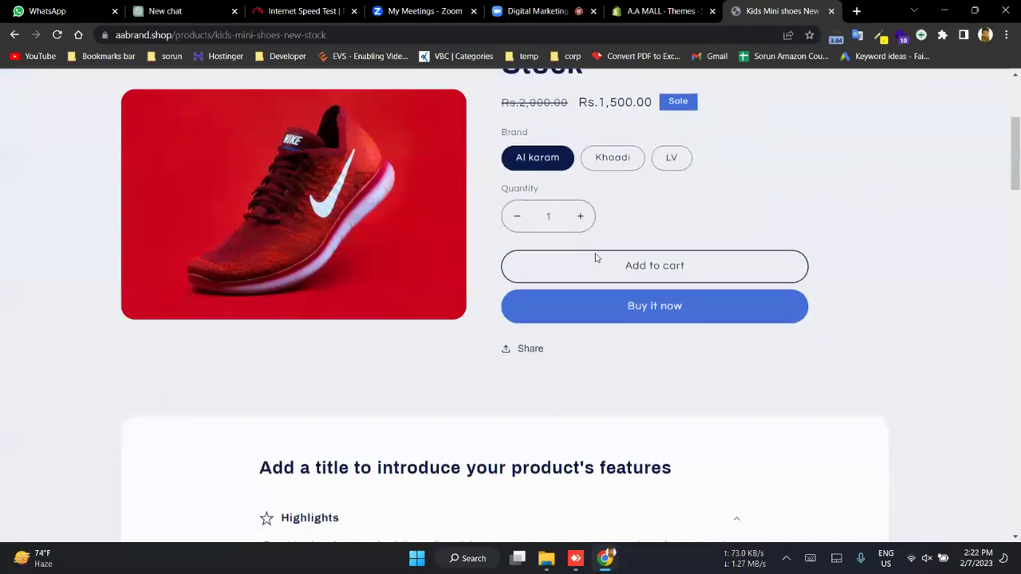
{"action": "scroll", "coordinate": [596, 257], "scroll_direction": "up", "scroll_amount": 3}
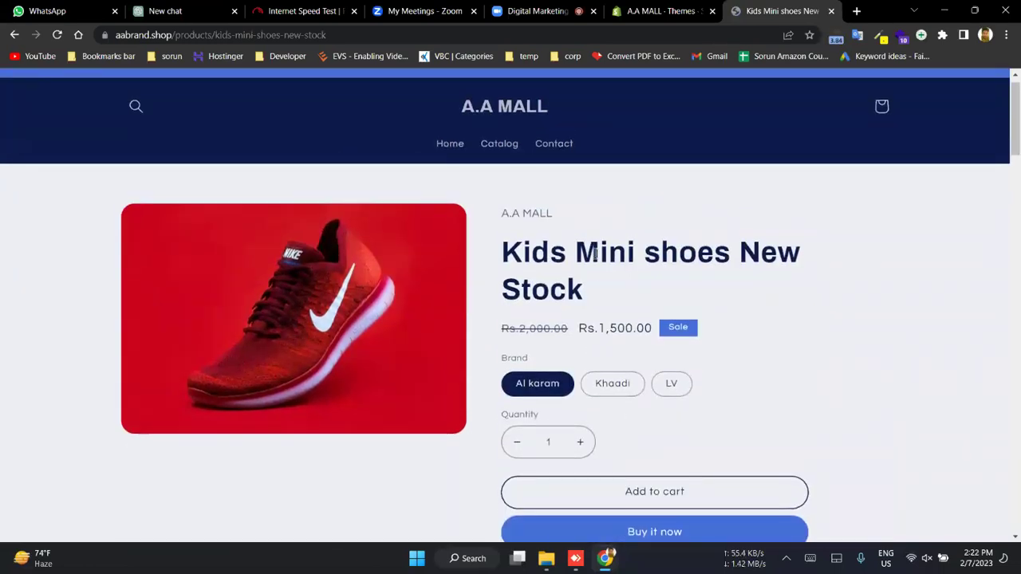
{"action": "scroll", "coordinate": [595, 255], "scroll_direction": "down", "scroll_amount": 5}
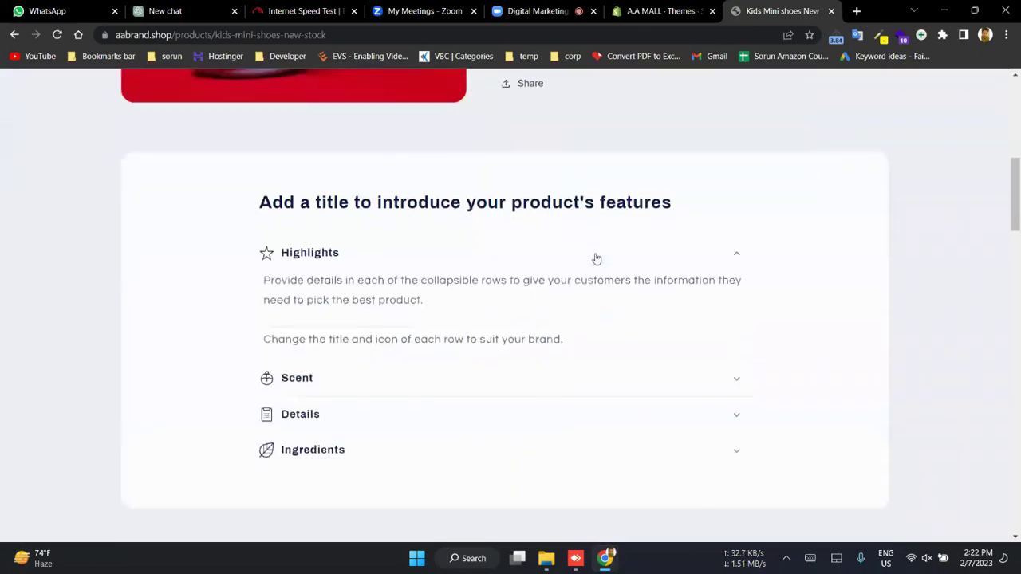
{"action": "scroll", "coordinate": [596, 258], "scroll_direction": "down", "scroll_amount": 3}
{"action": "scroll", "coordinate": [596, 257], "scroll_direction": "down", "scroll_amount": 4}
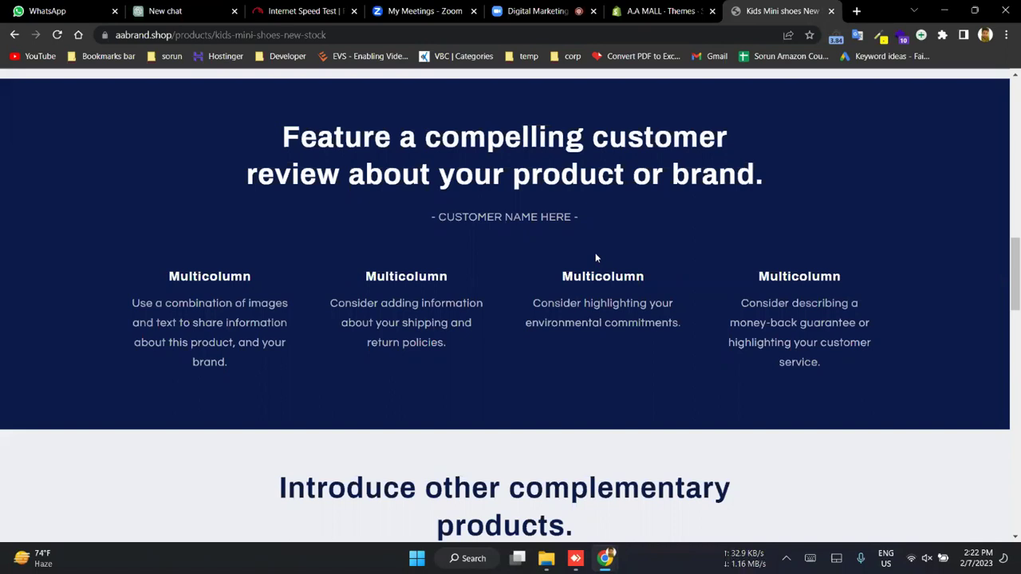
- Open hushcat.com.pk and the Jahan store in two new browser tabs
{"action": "key", "text": "ctrl+t"}
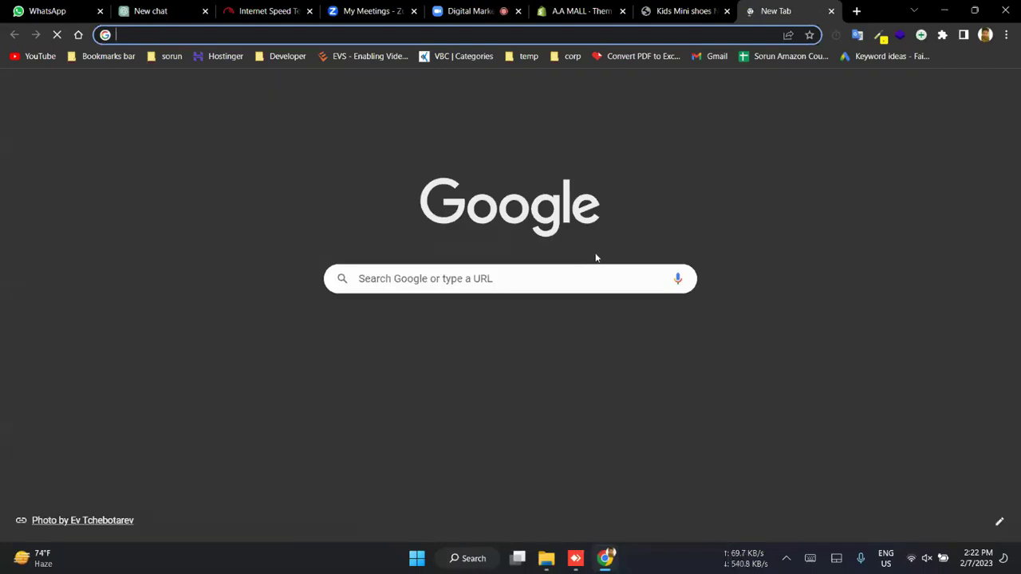
{"action": "type", "text": "hushcat.com.pk"}
{"action": "key", "text": "Return"}
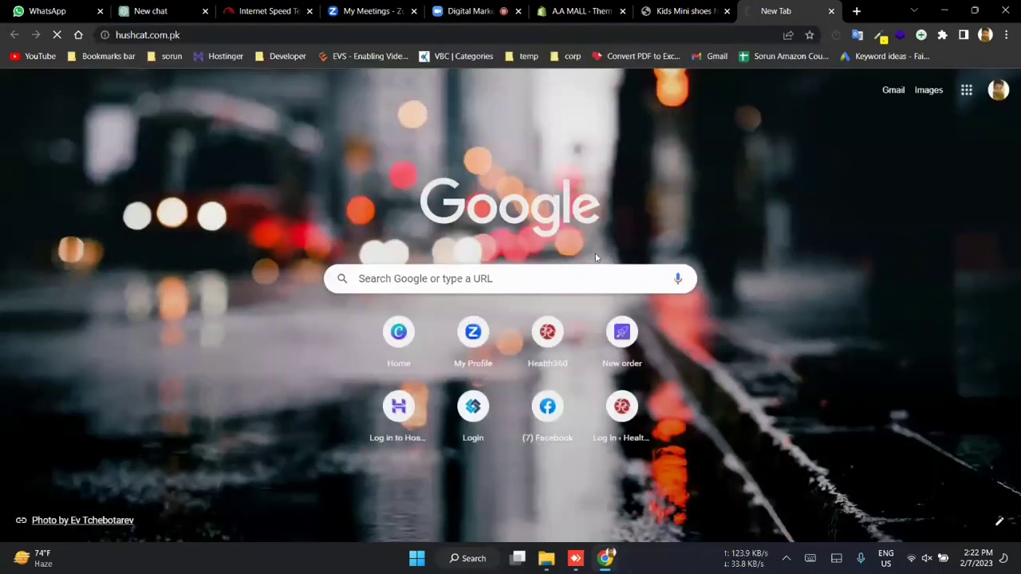
{"action": "key", "text": "ctrl+t"}
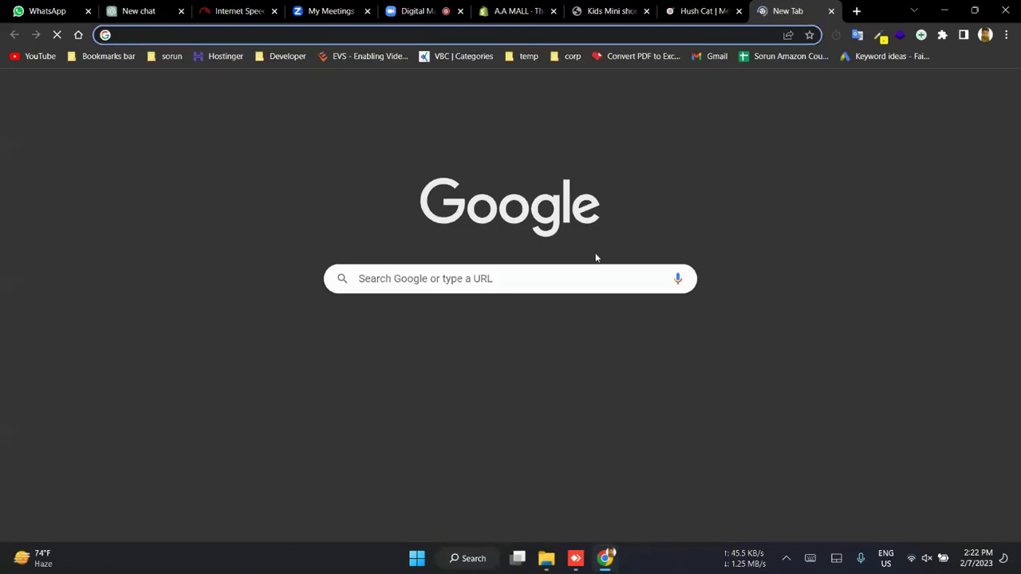
{"action": "type", "text": "jahan"}
{"action": "key", "text": "Return"}
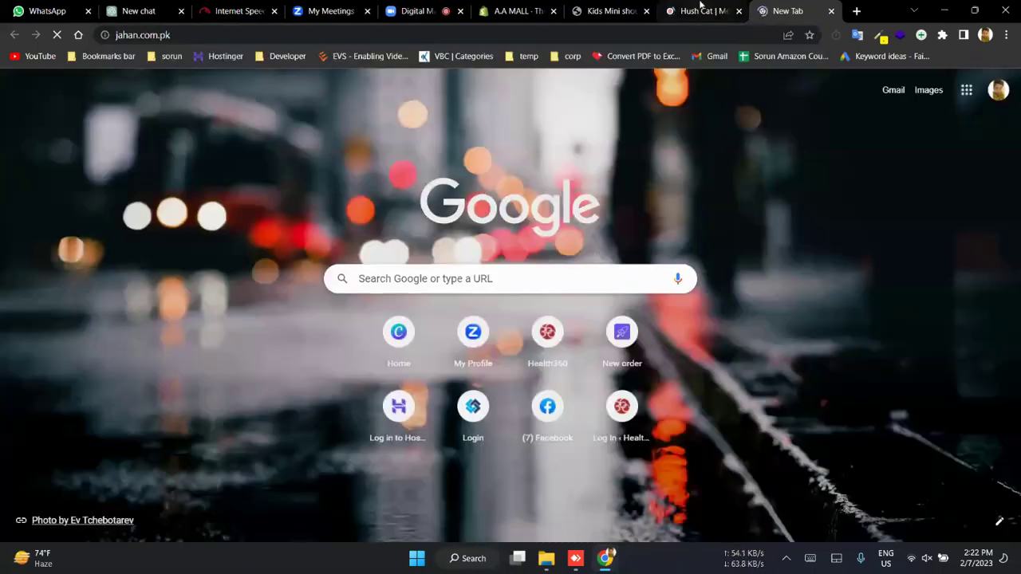
- Compare the two stores, scrolling the Hush Cat homepage down to its Luxury Collection
{"action": "left_click", "coordinate": [700, 10]}
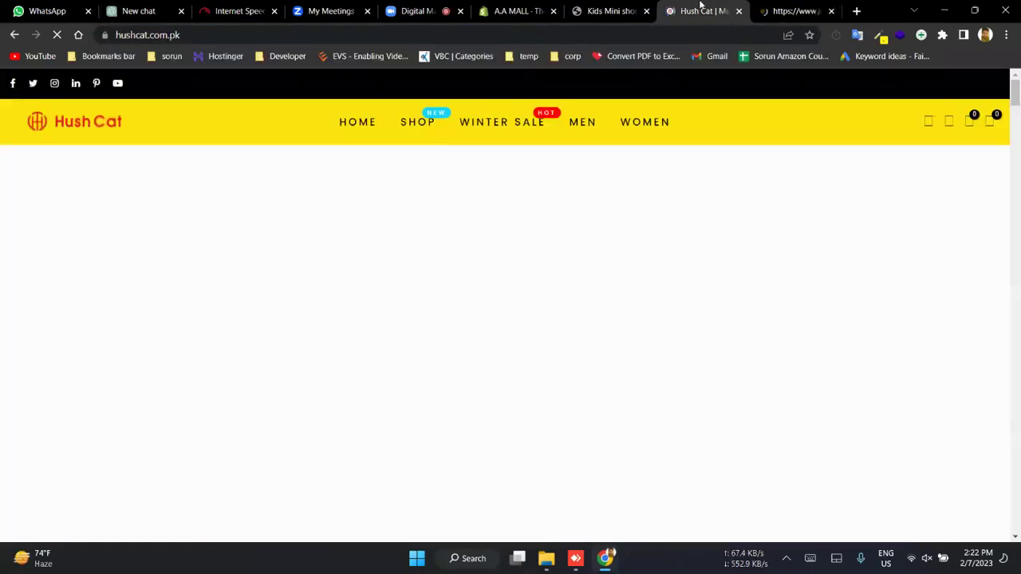
{"action": "left_click", "coordinate": [778, 9]}
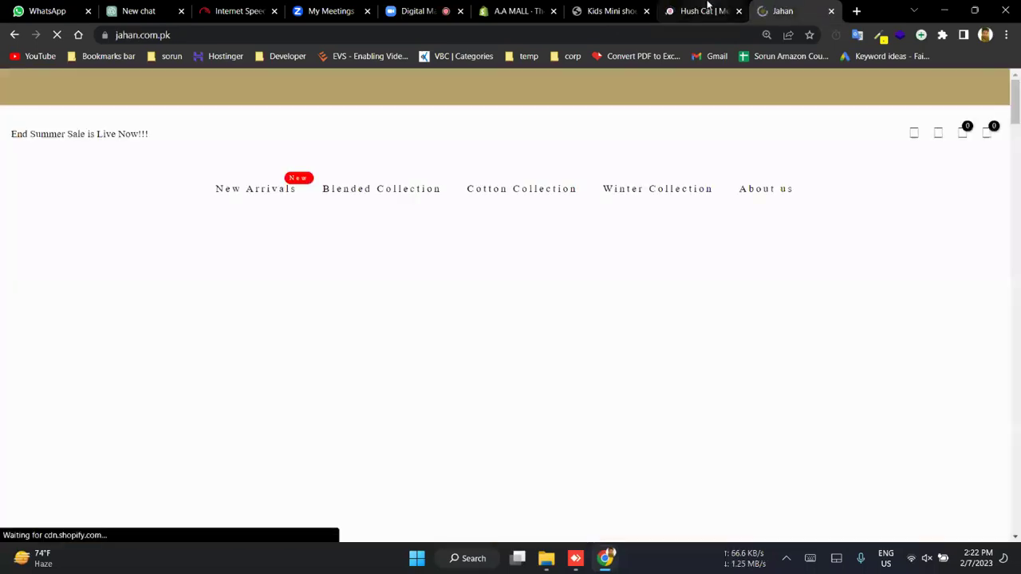
{"action": "left_click", "coordinate": [707, 8]}
{"action": "scroll", "coordinate": [400, 336], "scroll_direction": "down", "scroll_amount": 5}
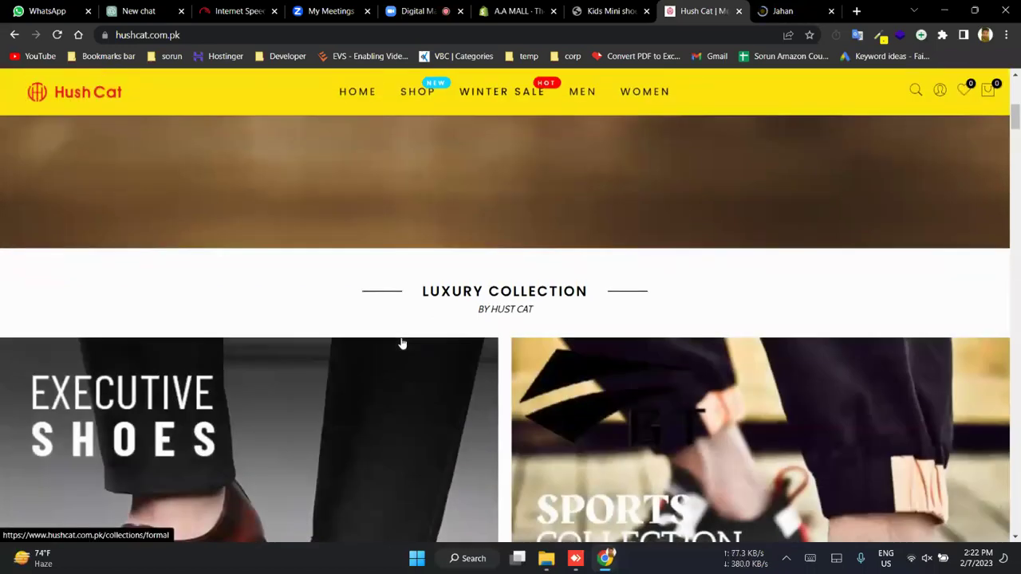
{"action": "scroll", "coordinate": [402, 344], "scroll_direction": "down", "scroll_amount": 4}
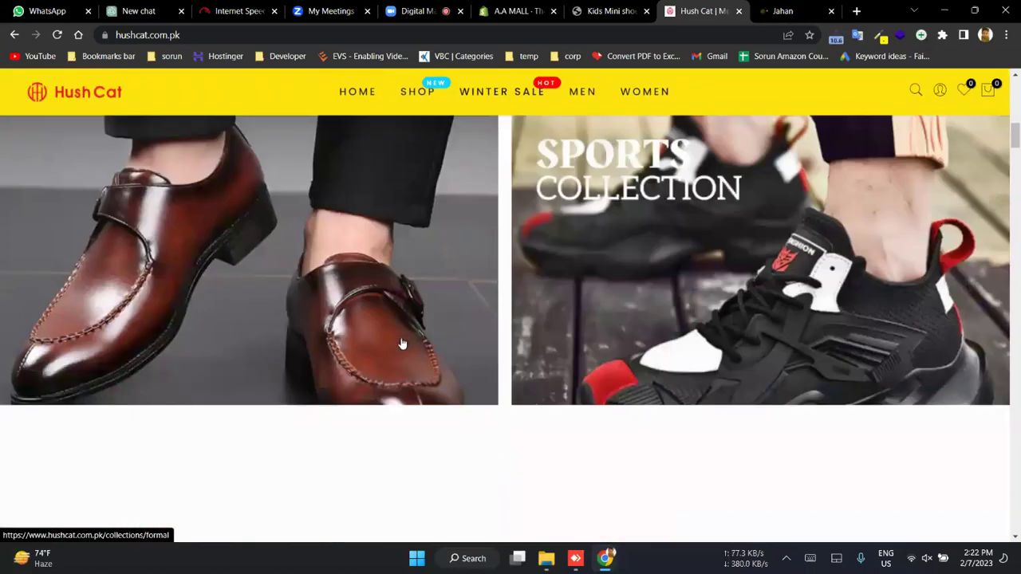
{"action": "left_click", "coordinate": [797, 10]}
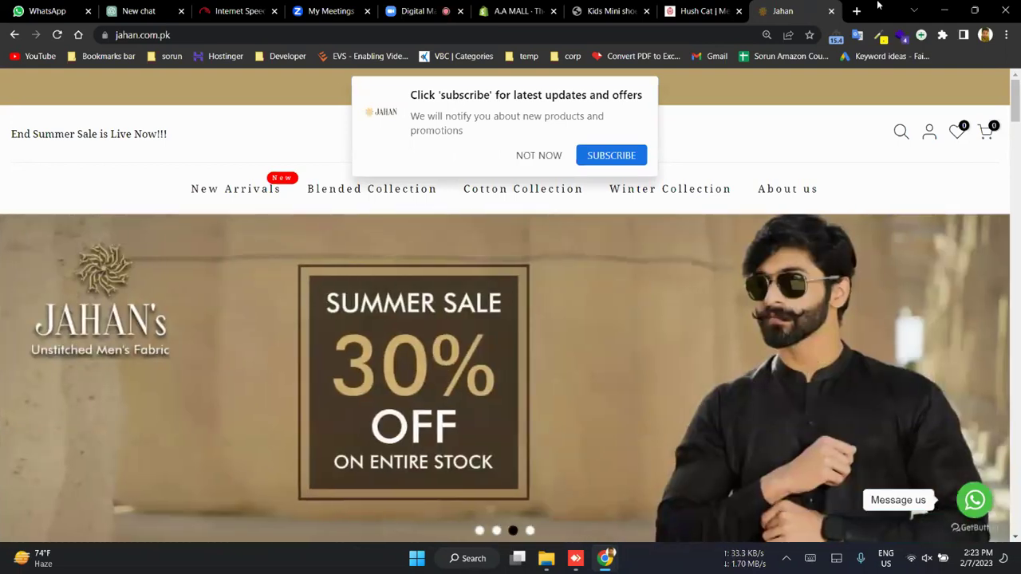
- Dismiss Jahan's subscribe popup, then browse Hush Cat's Executive Shoes and Sports Collection banners and shoe listings
{"action": "left_click", "coordinate": [521, 158]}
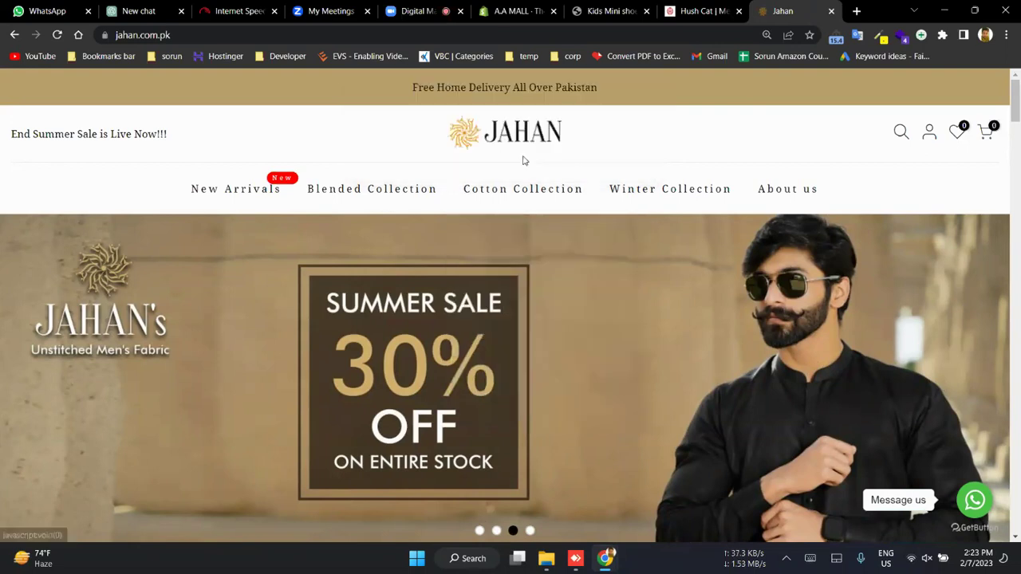
{"action": "scroll", "coordinate": [524, 161], "scroll_direction": "down", "scroll_amount": 10}
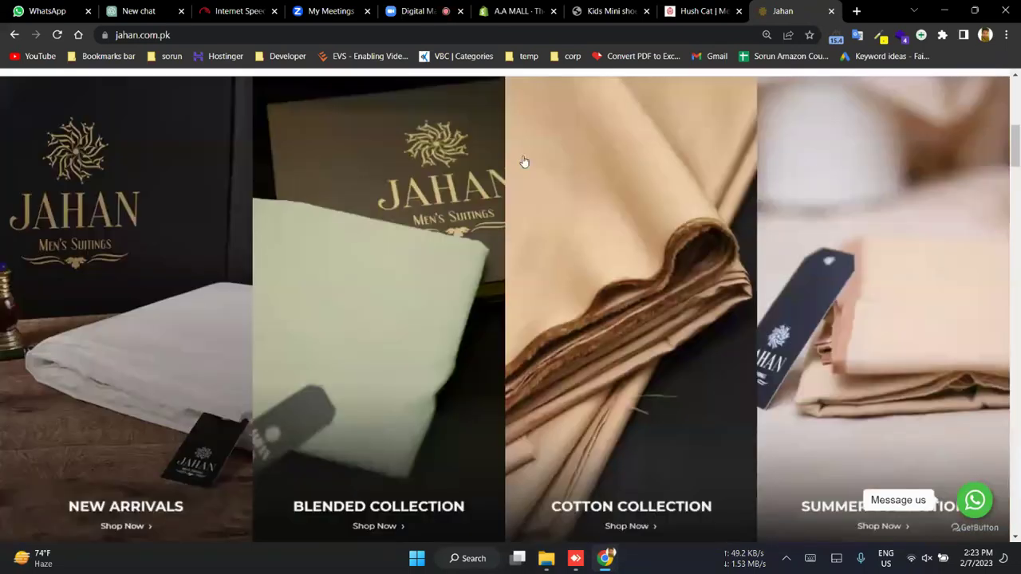
{"action": "left_click", "coordinate": [702, 11]}
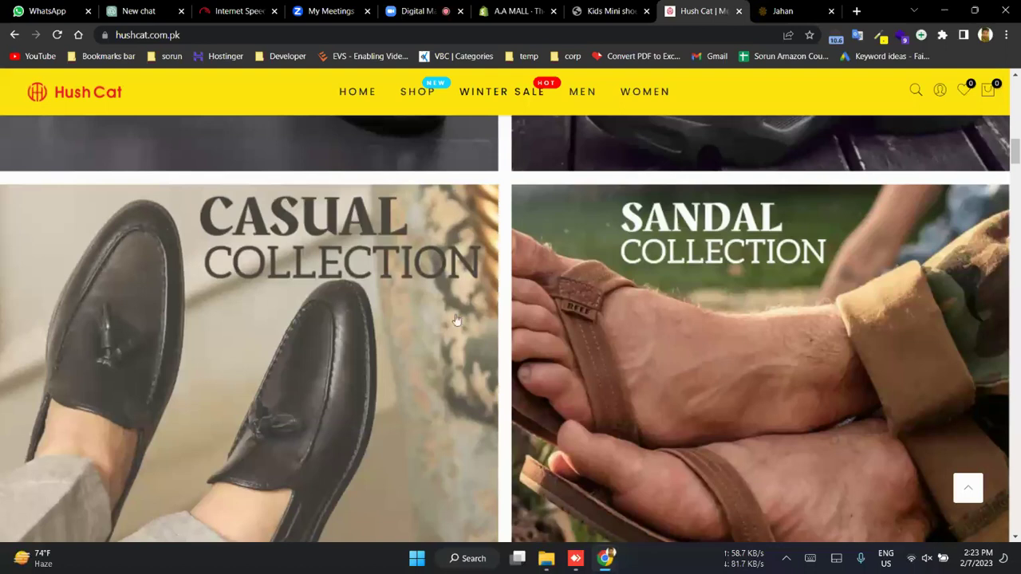
{"action": "scroll", "coordinate": [456, 319], "scroll_direction": "down", "scroll_amount": 10}
{"action": "scroll", "coordinate": [456, 319], "scroll_direction": "down", "scroll_amount": 1}
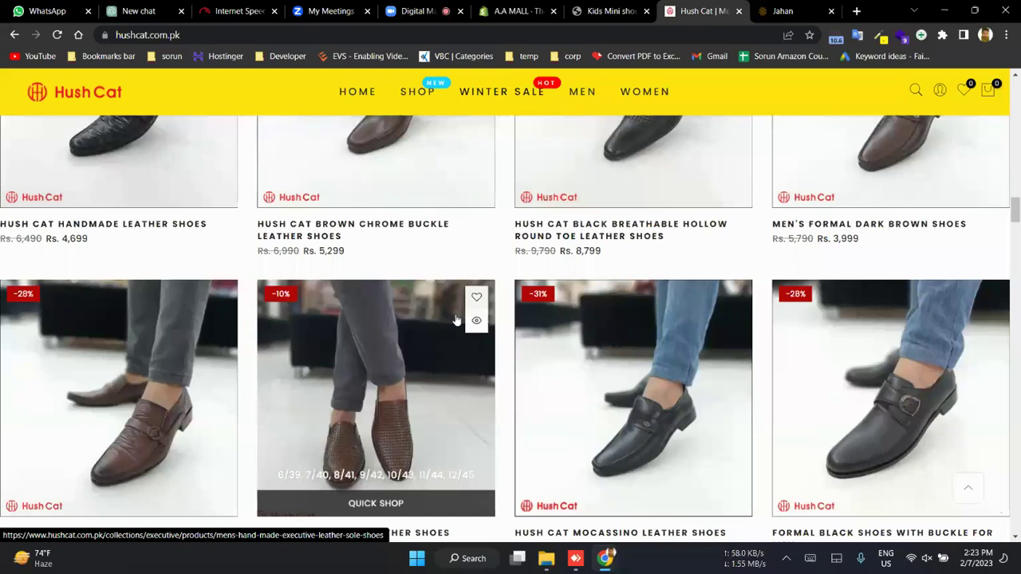
{"action": "scroll", "coordinate": [456, 319], "scroll_direction": "down", "scroll_amount": 1}
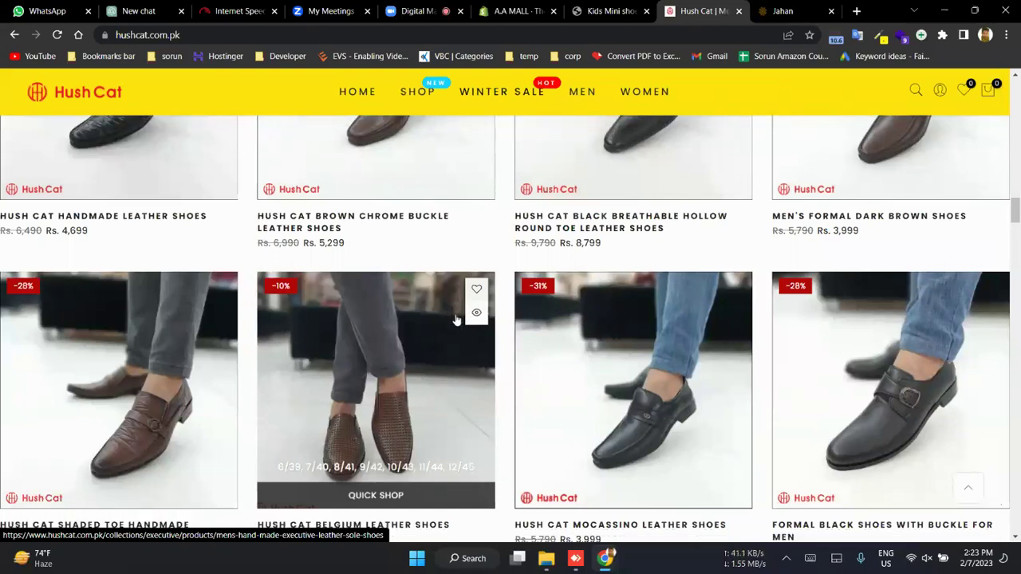
{"action": "scroll", "coordinate": [456, 319], "scroll_direction": "down", "scroll_amount": 2}
{"action": "scroll", "coordinate": [524, 359], "scroll_direction": "down", "scroll_amount": 5}
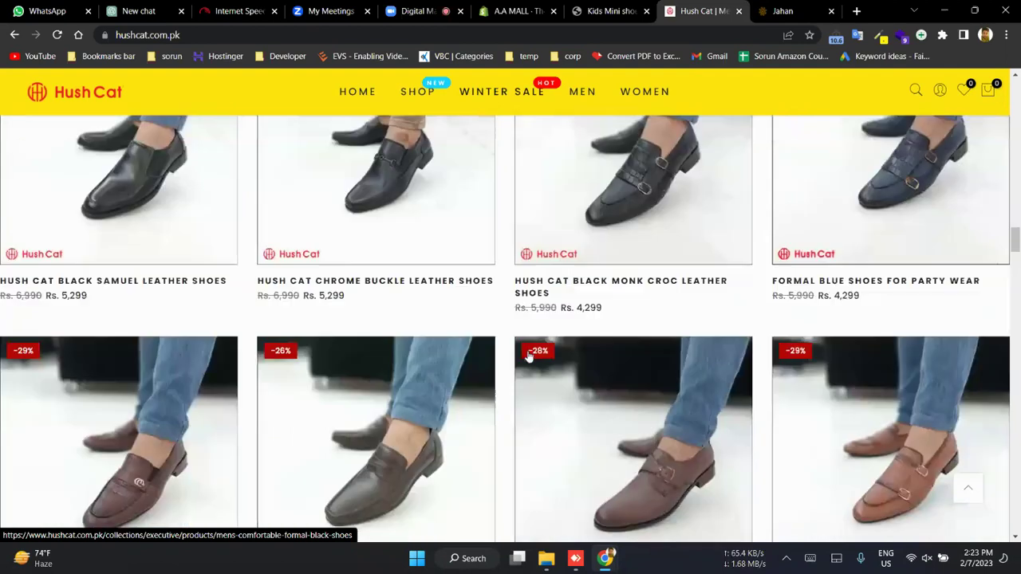
{"action": "scroll", "coordinate": [528, 356], "scroll_direction": "down", "scroll_amount": 20}
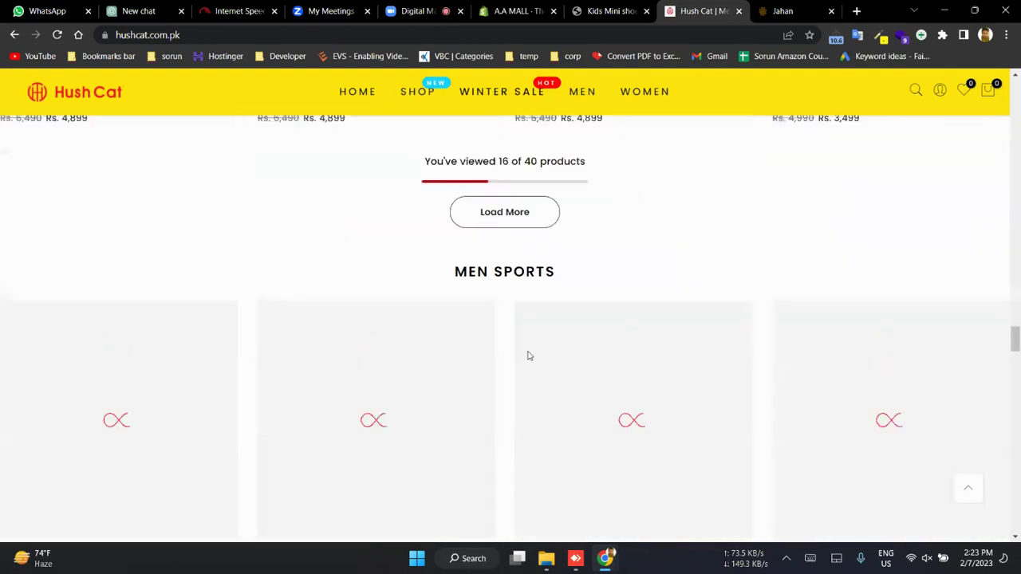
{"action": "scroll", "coordinate": [459, 265], "scroll_direction": "up", "scroll_amount": 3}
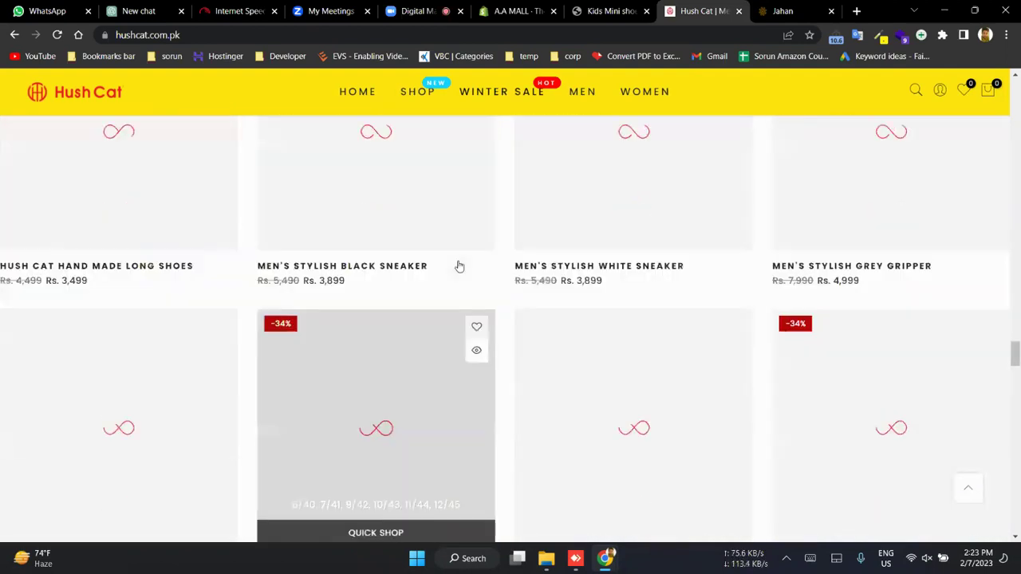
{"action": "scroll", "coordinate": [459, 265], "scroll_direction": "up", "scroll_amount": 20}
{"action": "scroll", "coordinate": [457, 265], "scroll_direction": "down", "scroll_amount": 5}
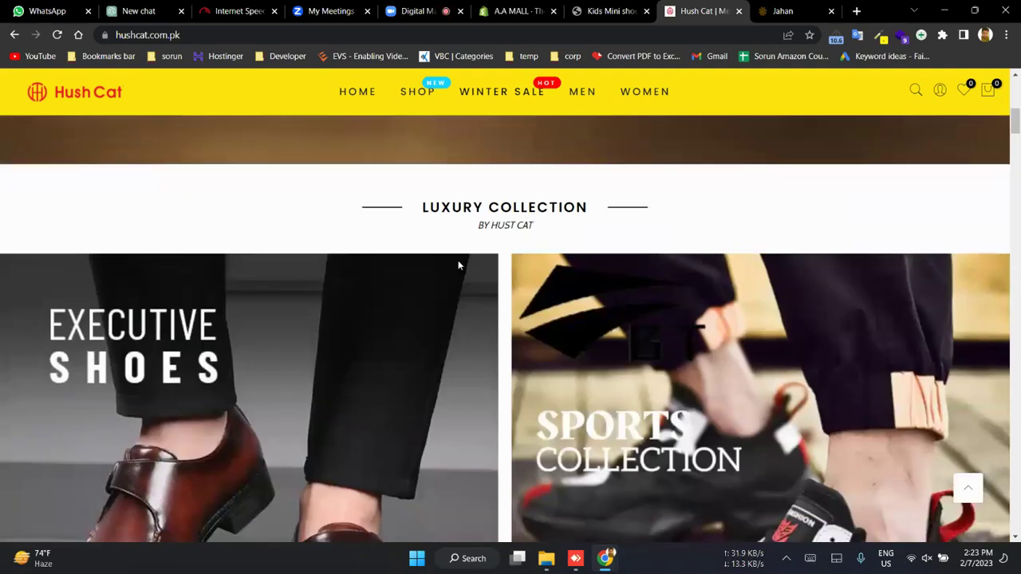
{"action": "scroll", "coordinate": [458, 265], "scroll_direction": "down", "scroll_amount": 4}
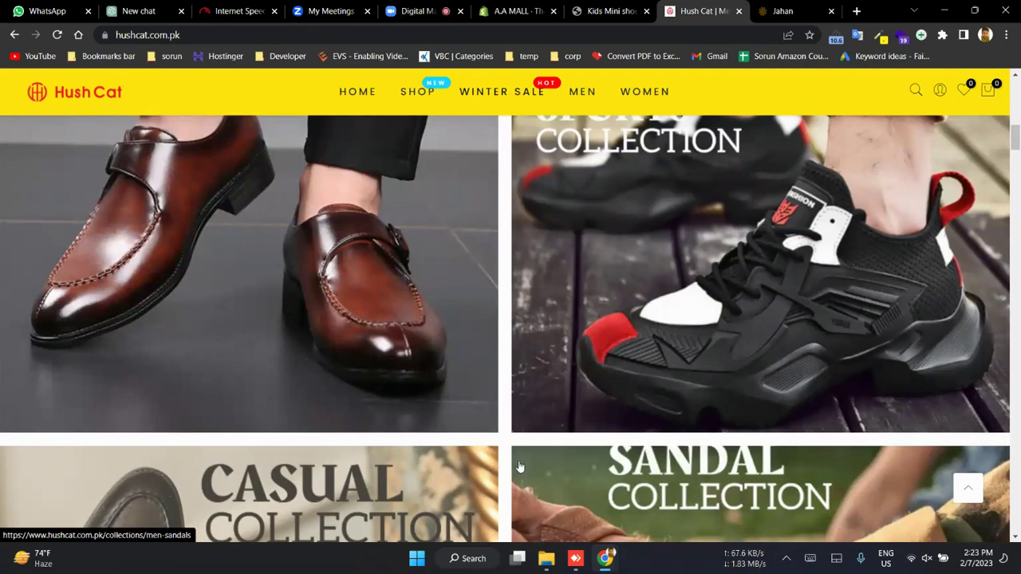
- On the aabrand.shop storefront, test the logo, search and empty cart, then return to Themes admin
{"action": "left_click", "coordinate": [610, 10]}
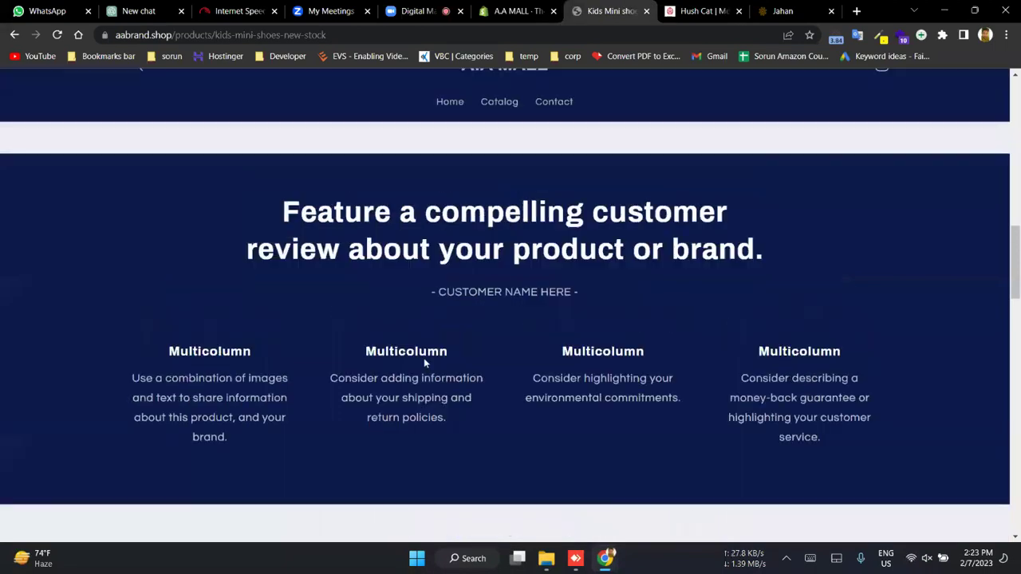
{"action": "left_click", "coordinate": [511, 124]}
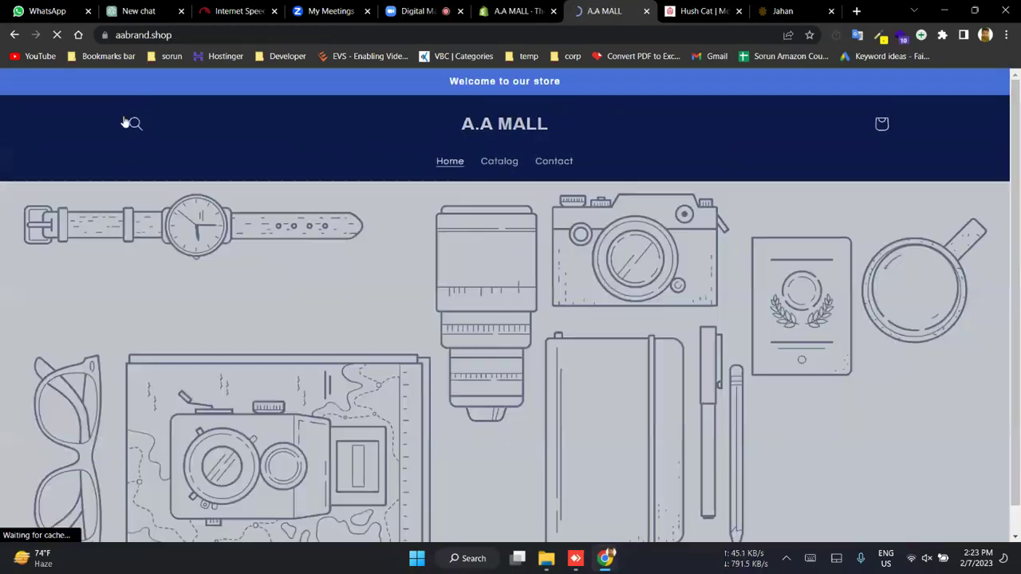
{"action": "left_click", "coordinate": [134, 125]}
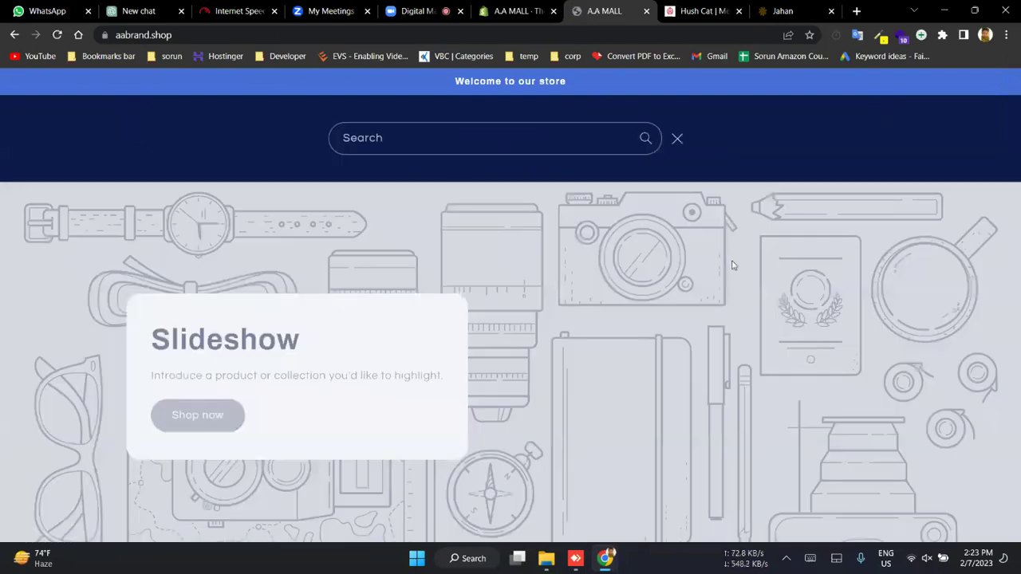
{"action": "left_click", "coordinate": [421, 173]}
{"action": "left_click", "coordinate": [884, 125]}
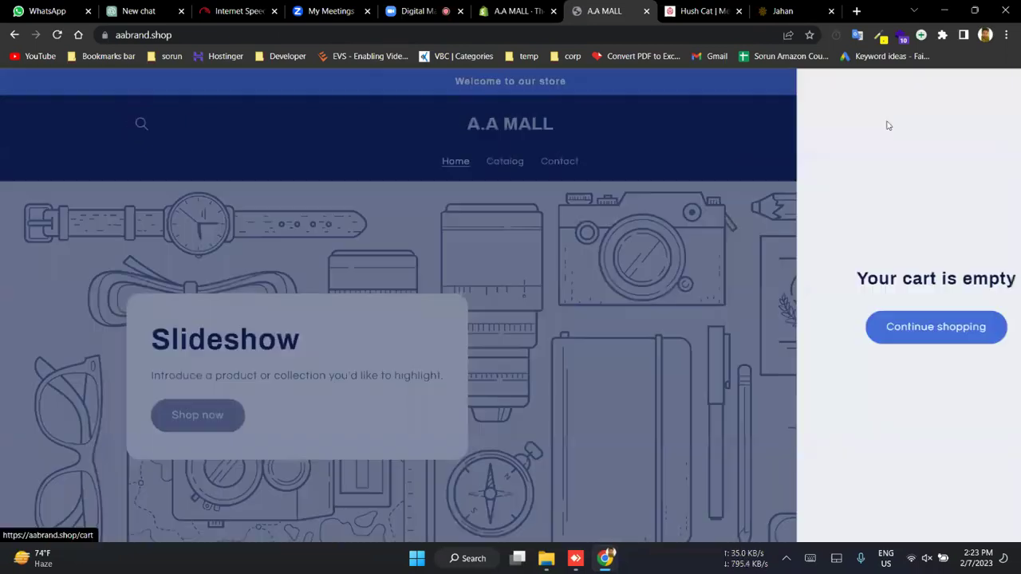
{"action": "left_click", "coordinate": [1002, 90]}
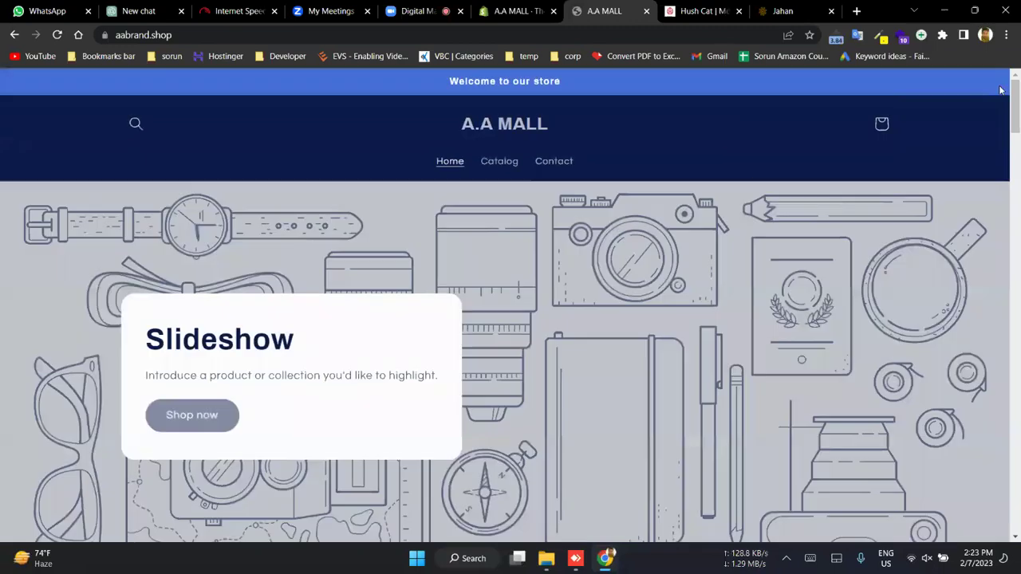
{"action": "scroll", "coordinate": [317, 292], "scroll_direction": "down", "scroll_amount": 2}
{"action": "scroll", "coordinate": [599, 266], "scroll_direction": "up", "scroll_amount": 3}
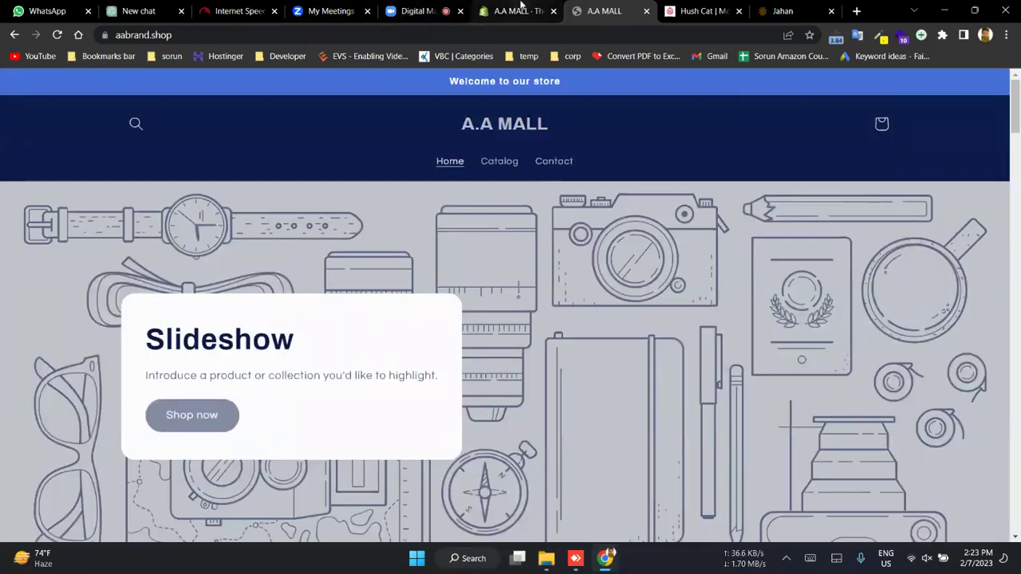
{"action": "left_click", "coordinate": [519, 9]}
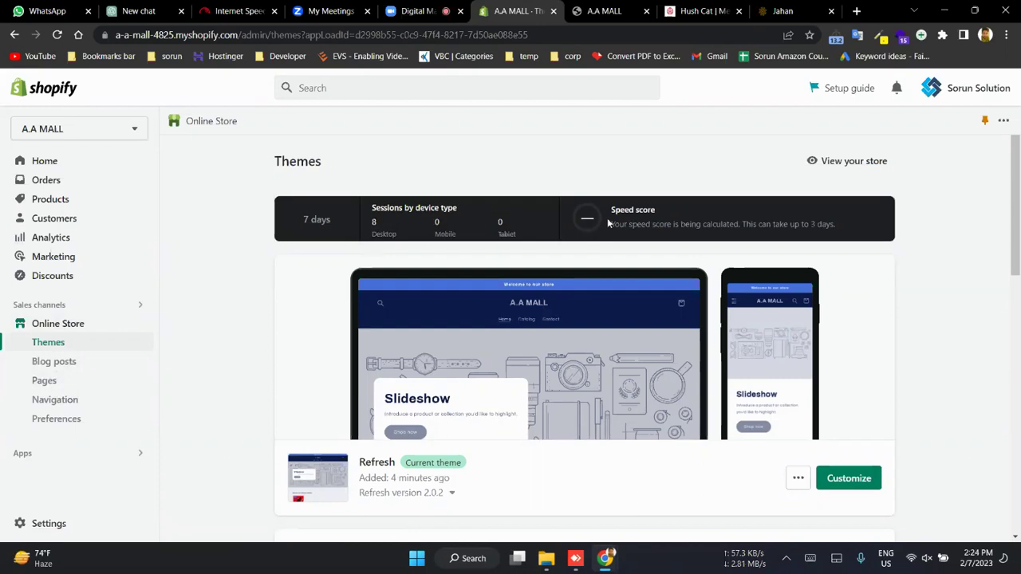
- Go to Navigation, open the Main menu (Home, Catalog, Contact) and begin a new menu item
{"action": "scroll", "coordinate": [608, 223], "scroll_direction": "down", "scroll_amount": 1}
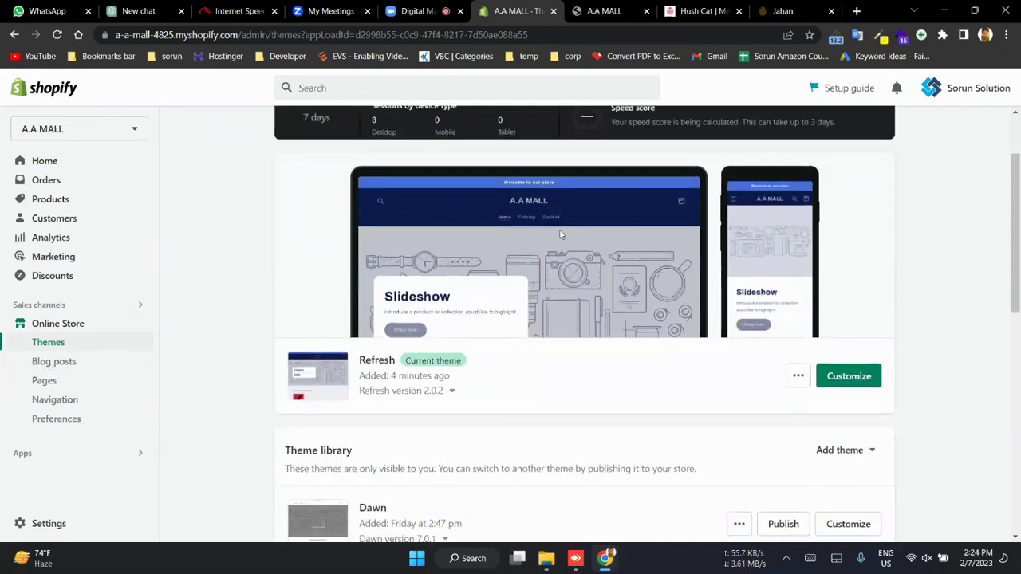
{"action": "left_click", "coordinate": [46, 409]}
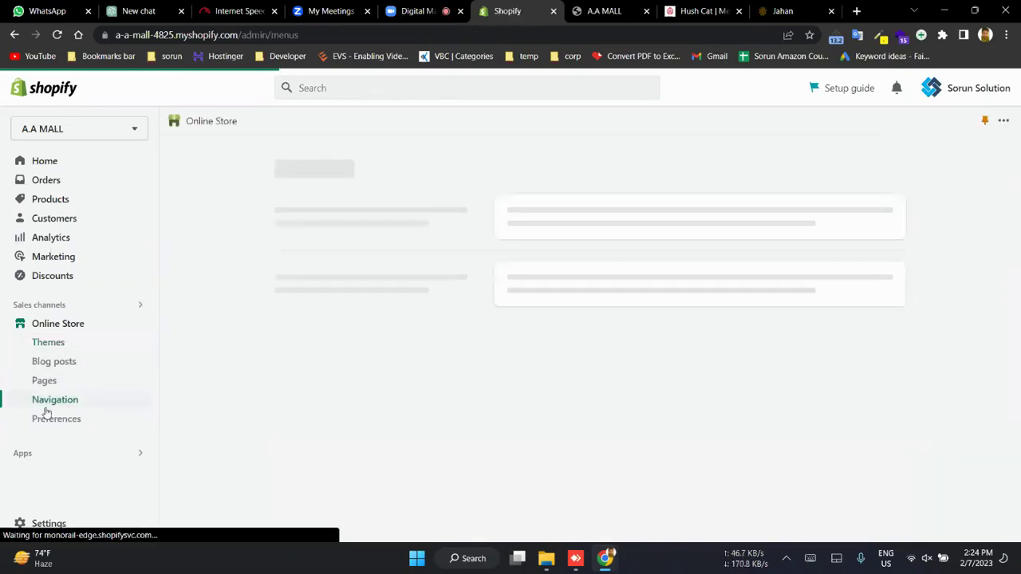
{"action": "left_click", "coordinate": [623, 6]}
{"action": "left_click", "coordinate": [517, 6]}
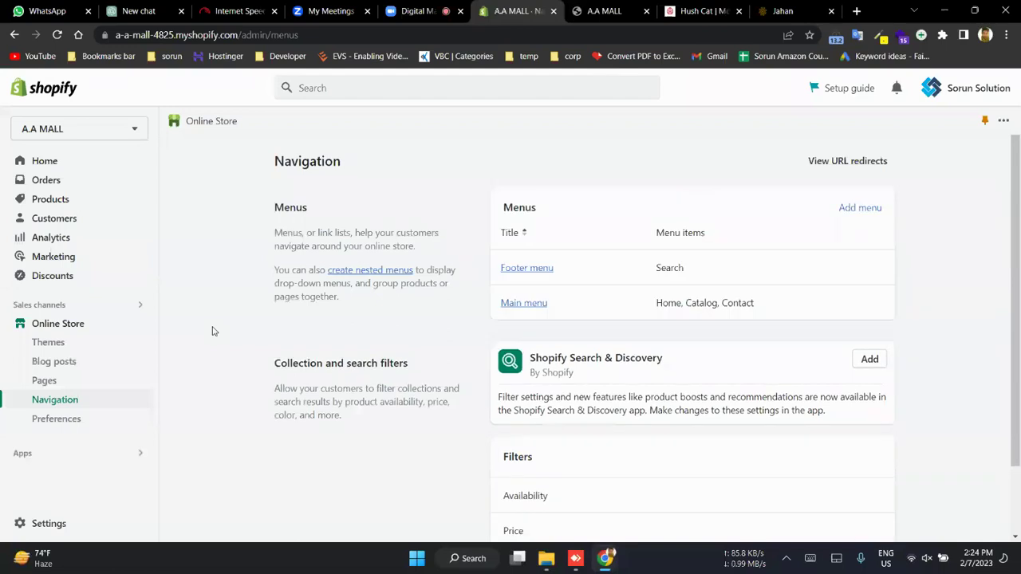
{"action": "left_click", "coordinate": [527, 308]}
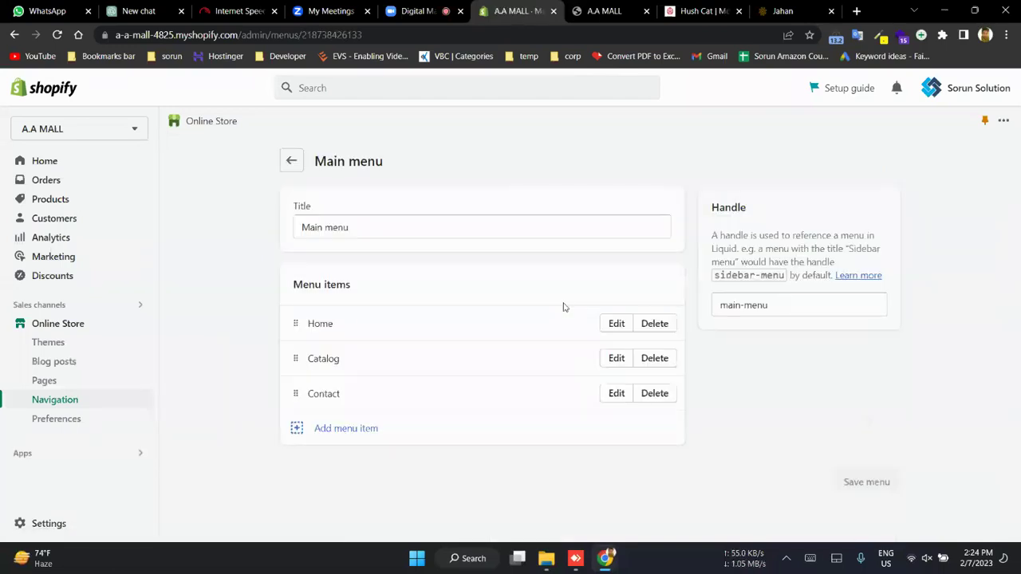
{"action": "left_click", "coordinate": [607, 10]}
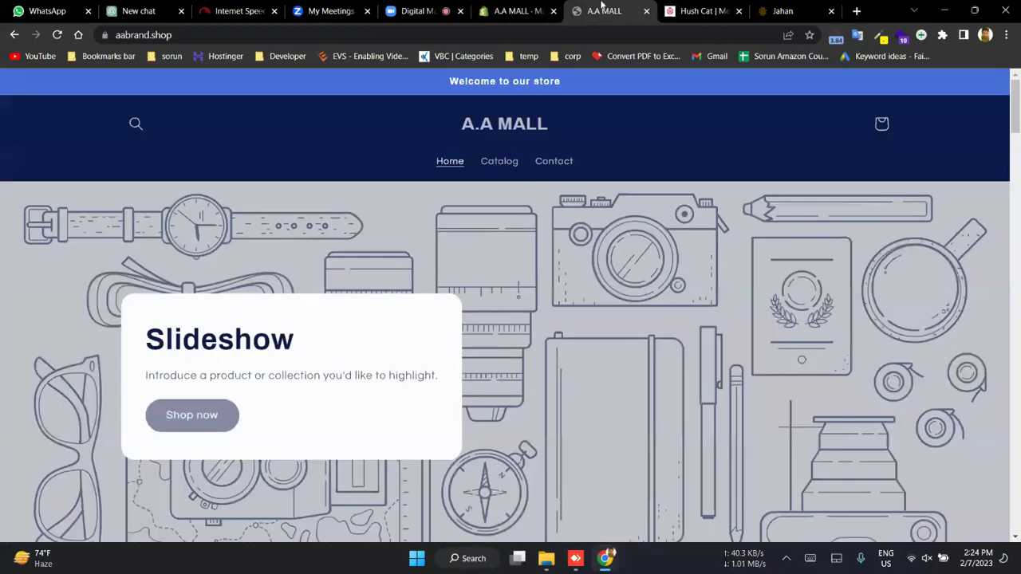
{"action": "left_click", "coordinate": [514, 10]}
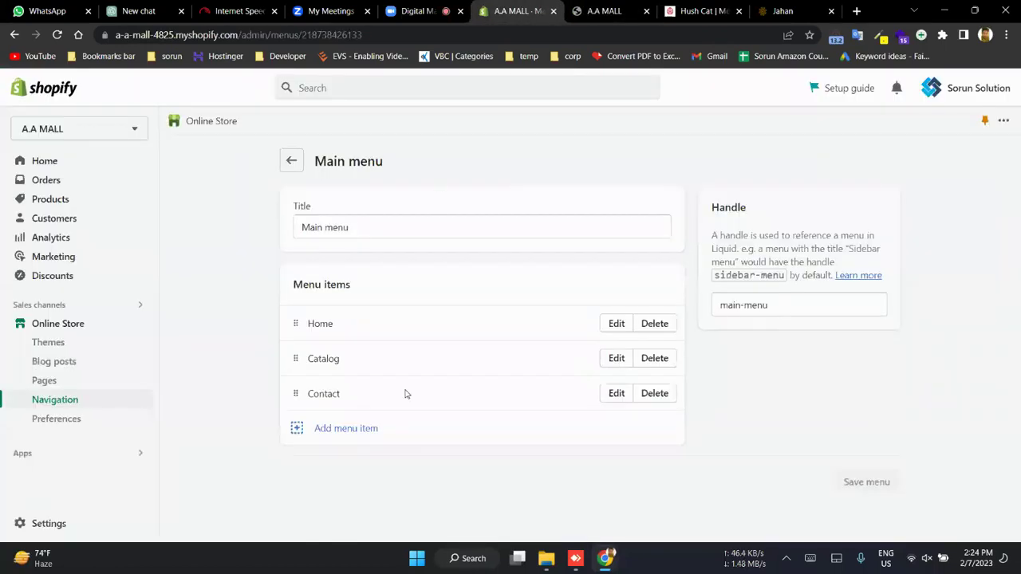
{"action": "left_click", "coordinate": [322, 429]}
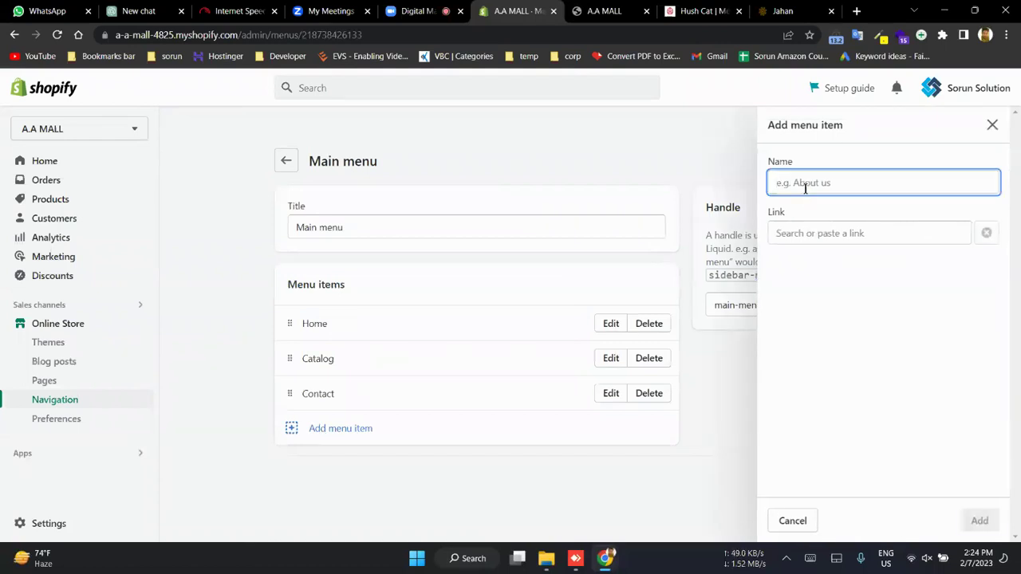
{"action": "type", "text": "About"}
{"action": "left_click", "coordinate": [811, 233]}
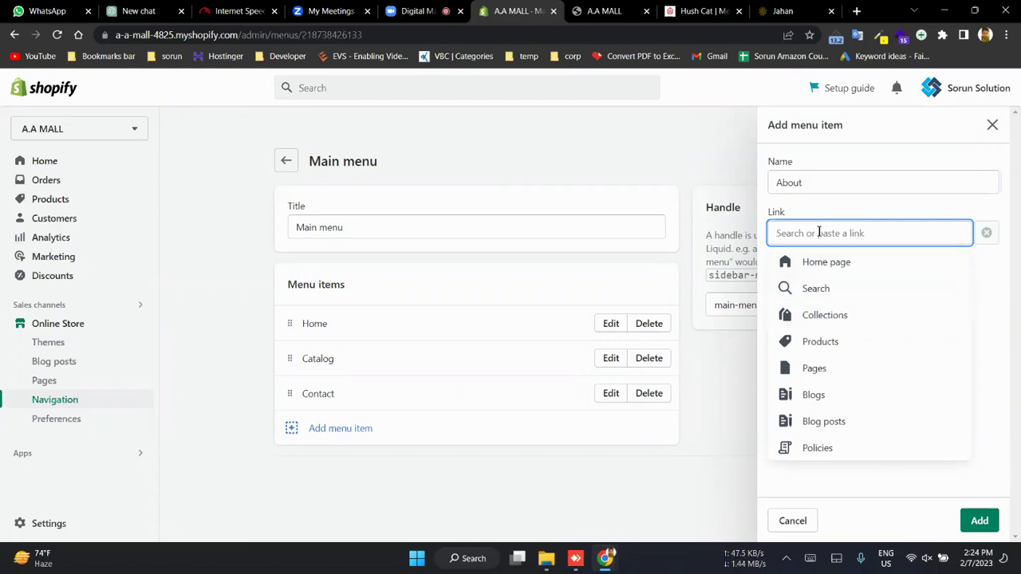
{"action": "type", "text": "https"}
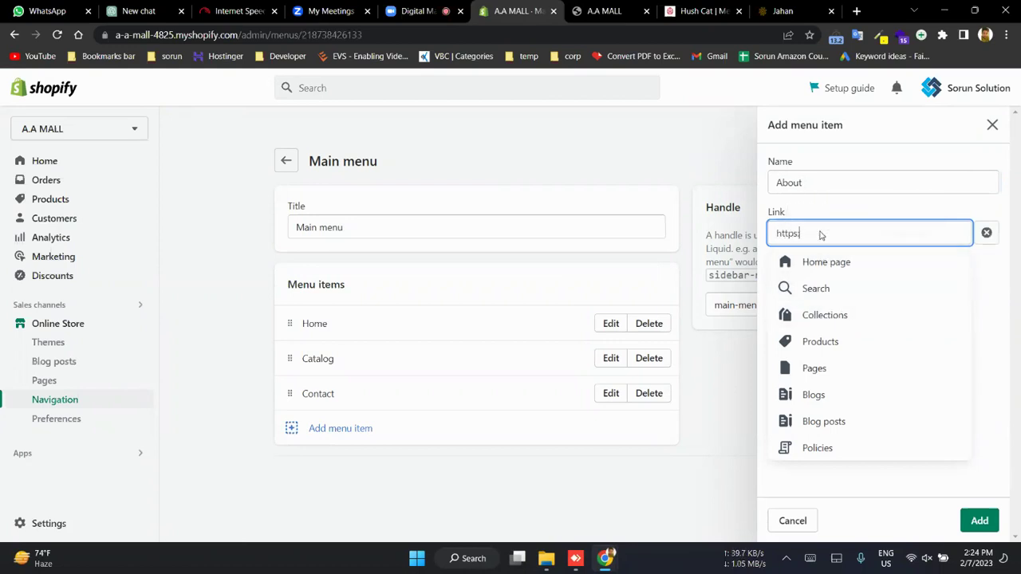
{"action": "type", "text": ":g"}
{"action": "key", "text": "BackSpace"}
{"action": "key", "text": "BackSpace"}
{"action": "type", "text": "://google.com/"}
{"action": "left_click", "coordinate": [847, 263]}
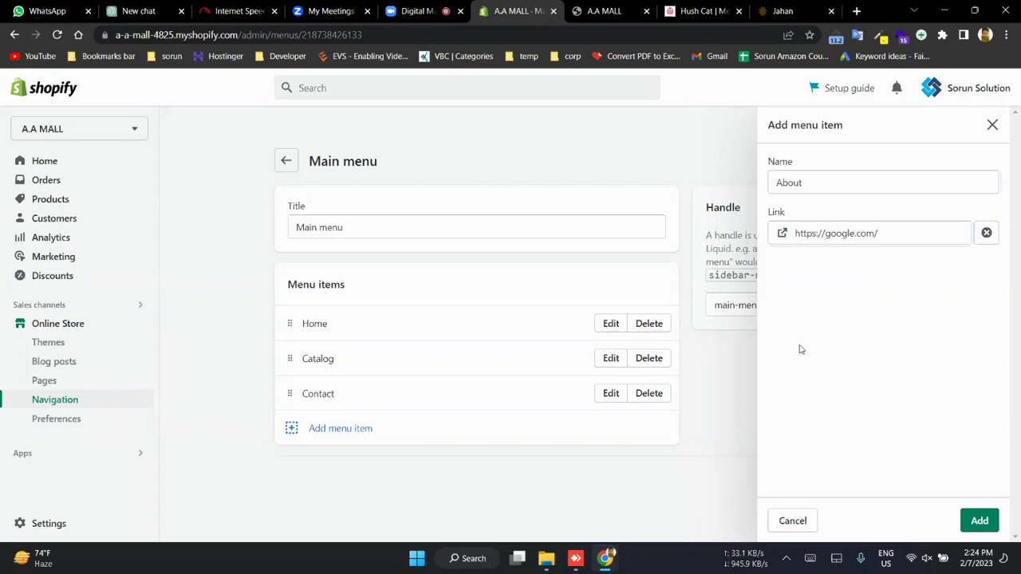
- Replace the google link with the Kids Mini shoes New Stock product
{"action": "left_click", "coordinate": [894, 226]}
{"action": "key", "text": "ctrl+a"}
{"action": "key", "text": "BackSpace"}
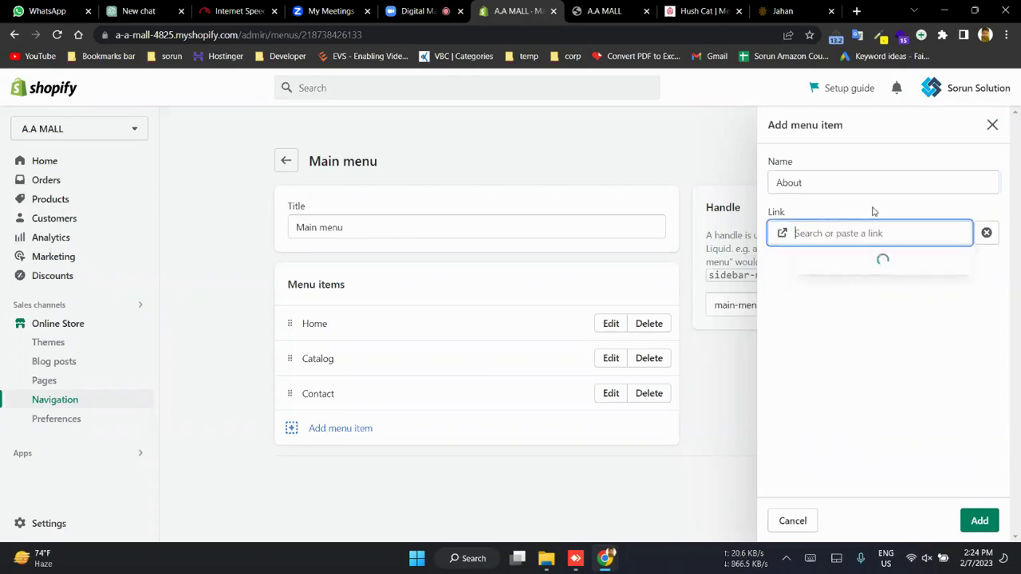
{"action": "left_click", "coordinate": [848, 343]}
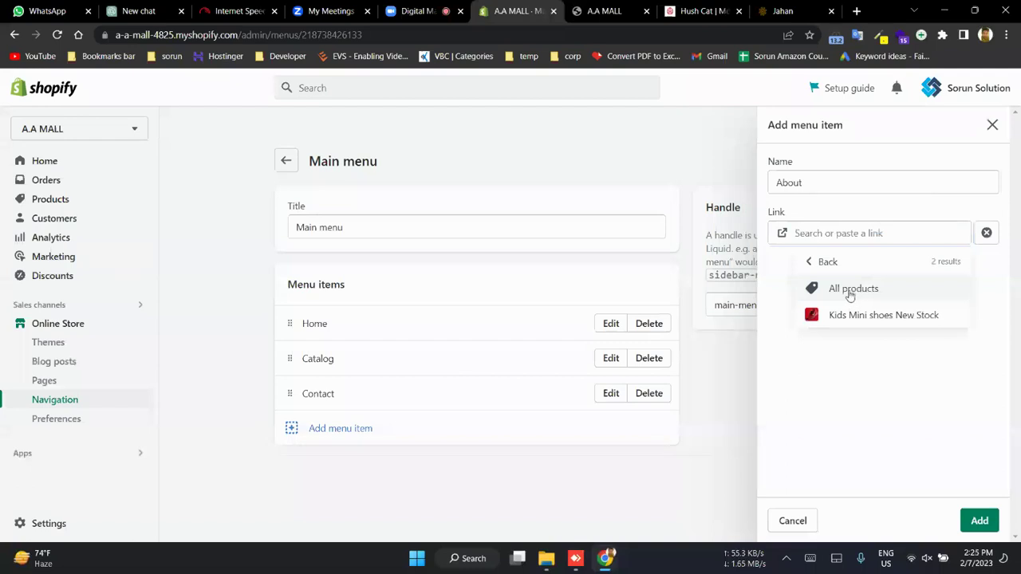
{"action": "left_click", "coordinate": [855, 316]}
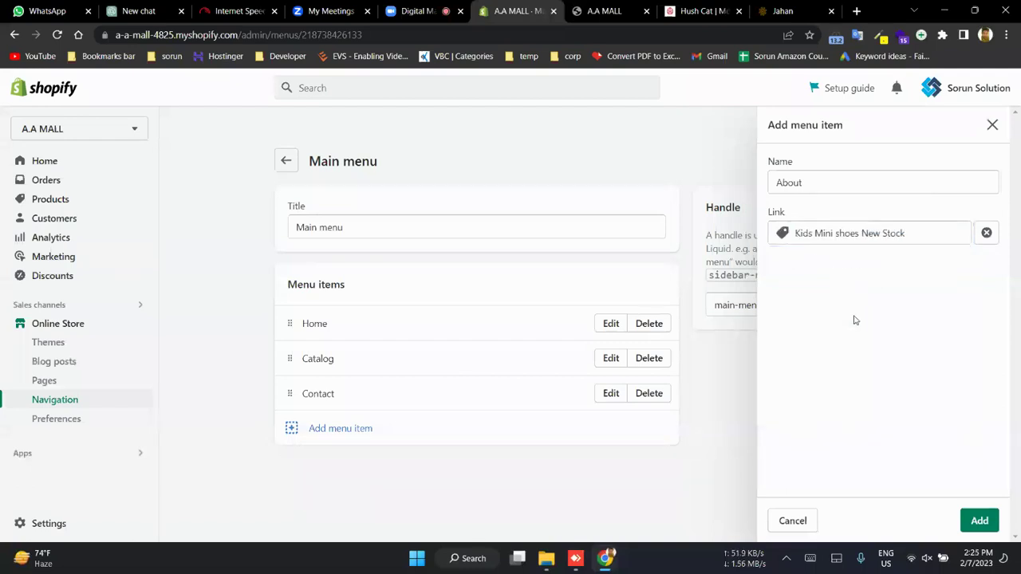
{"action": "left_click", "coordinate": [605, 13]}
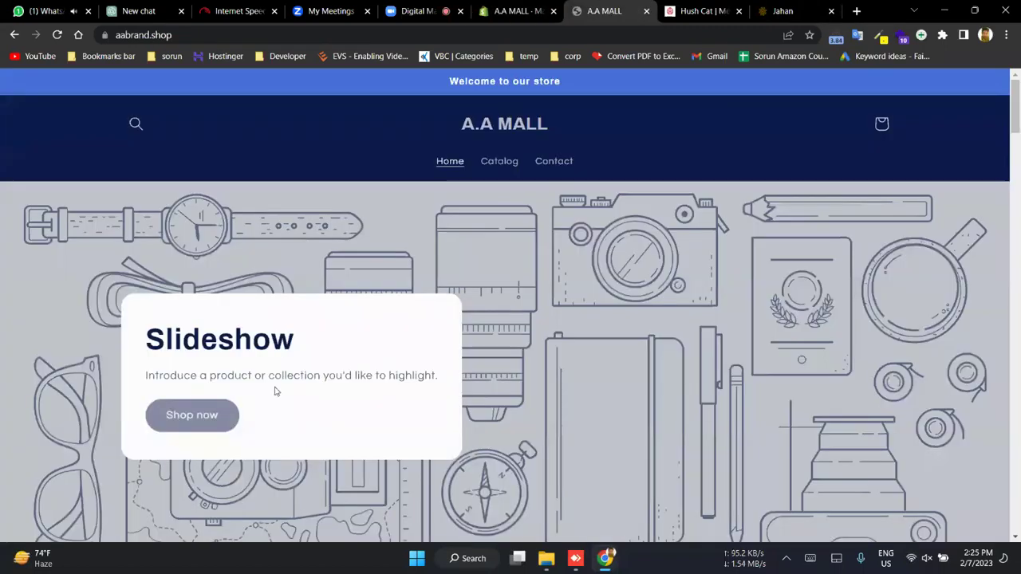
{"action": "left_click", "coordinate": [495, 162]}
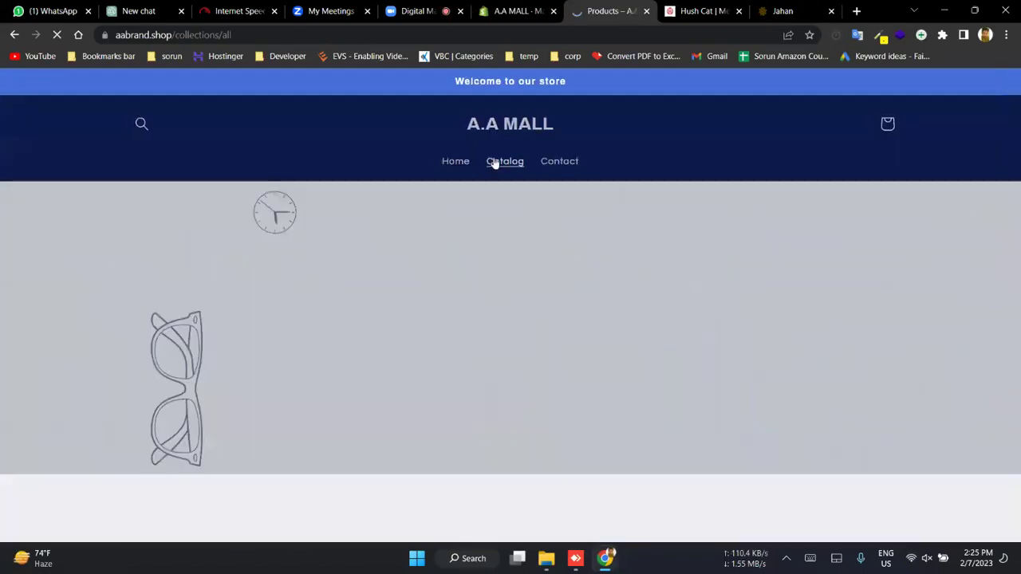
{"action": "scroll", "coordinate": [293, 444], "scroll_direction": "down", "scroll_amount": 6}
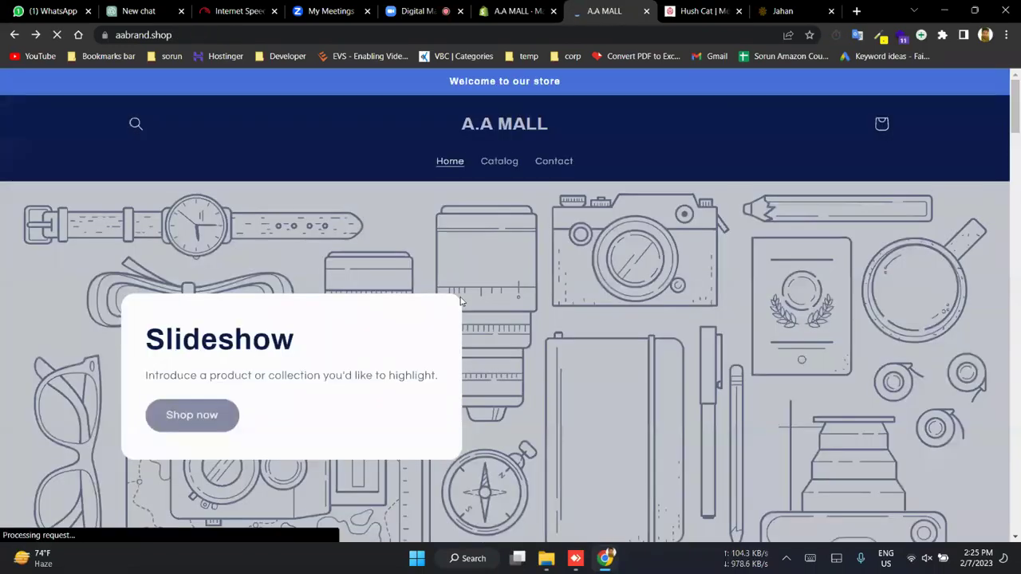
{"action": "scroll", "coordinate": [460, 301], "scroll_direction": "down", "scroll_amount": 10}
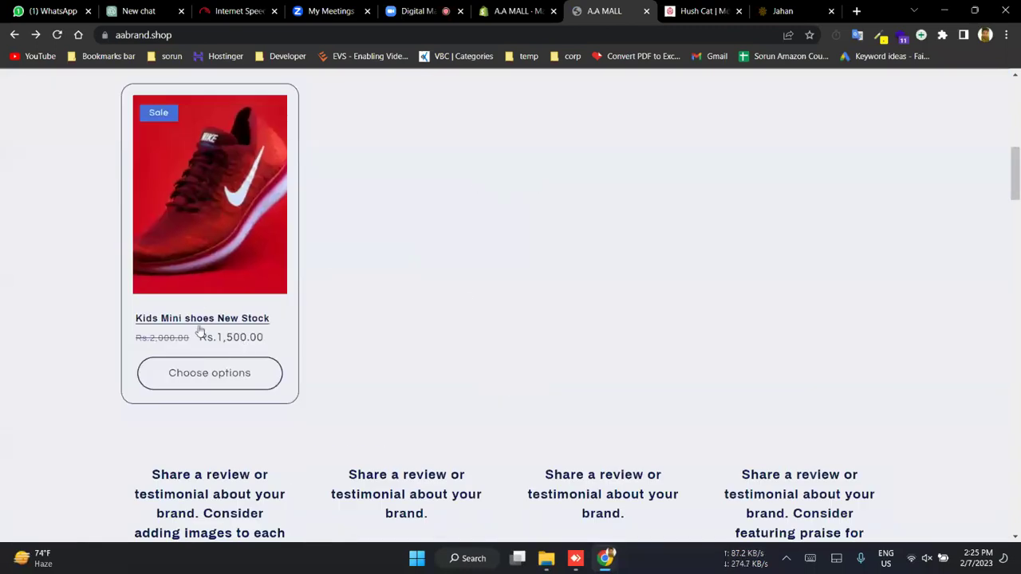
{"action": "left_click", "coordinate": [200, 321]}
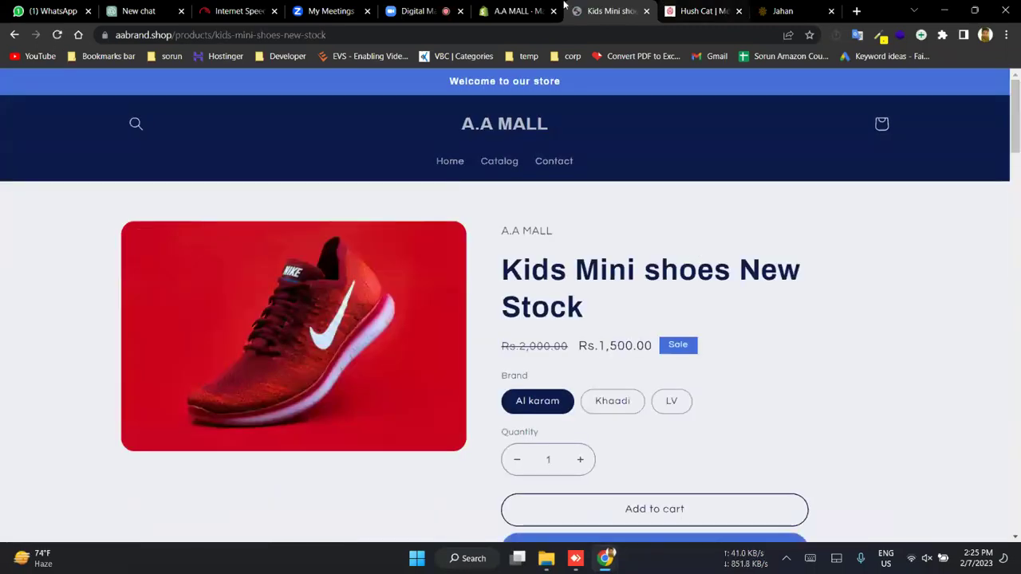
{"action": "left_click", "coordinate": [519, 11]}
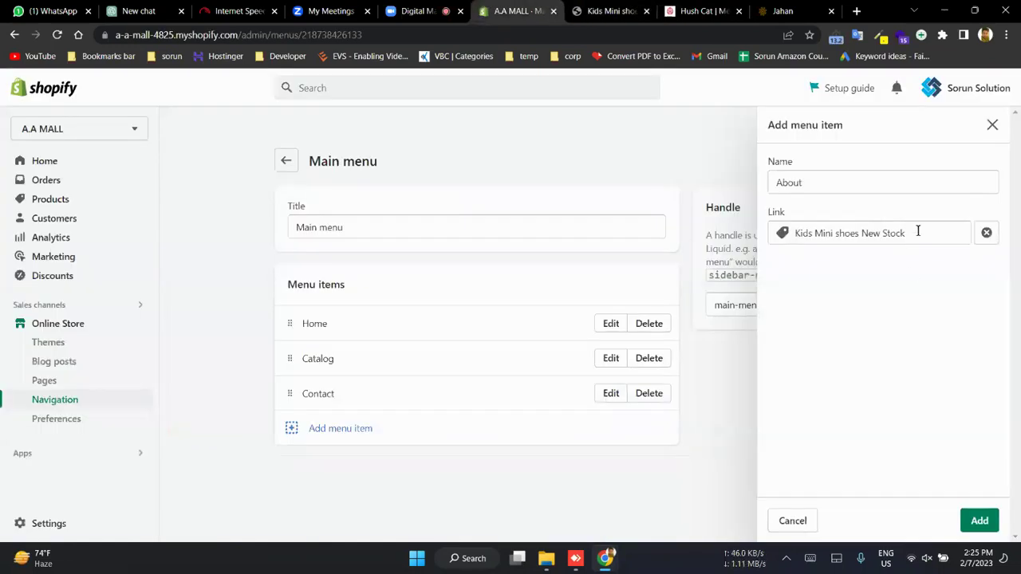
- Add About to the Main menu, save it, and glance at the store home page
{"action": "left_click", "coordinate": [980, 521]}
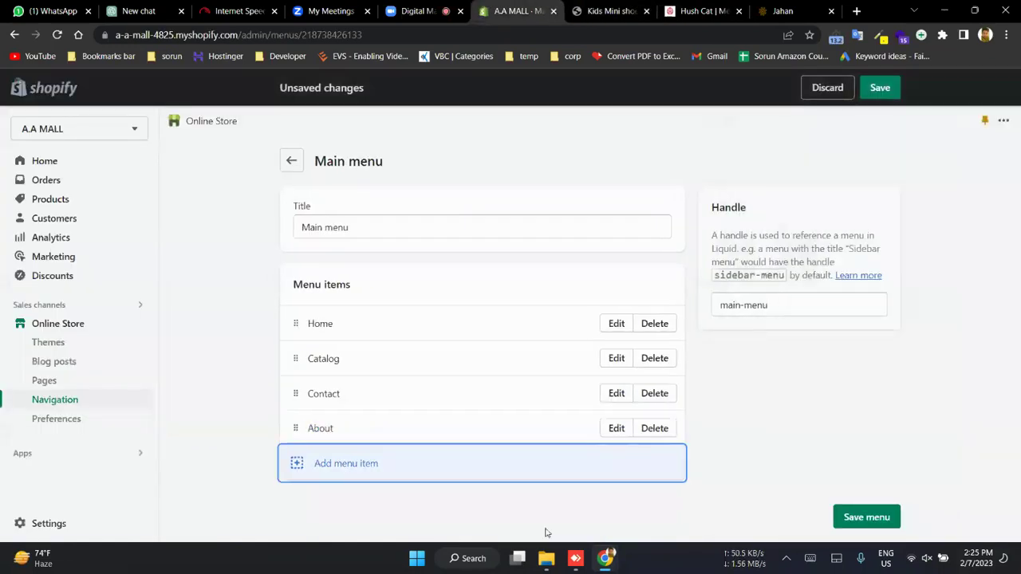
{"action": "left_click", "coordinate": [882, 518]}
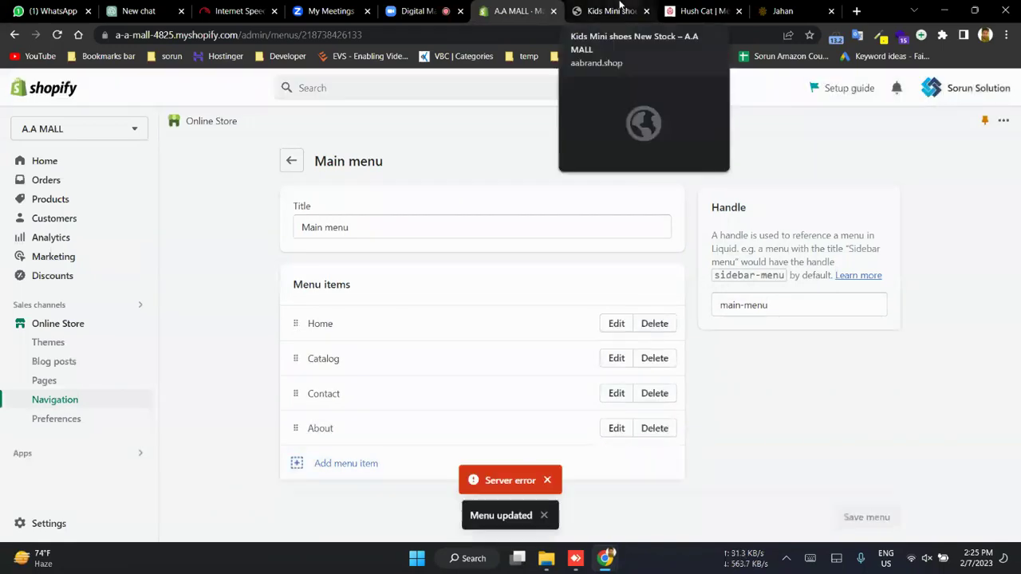
{"action": "left_click", "coordinate": [625, 10]}
{"action": "left_click", "coordinate": [496, 134]}
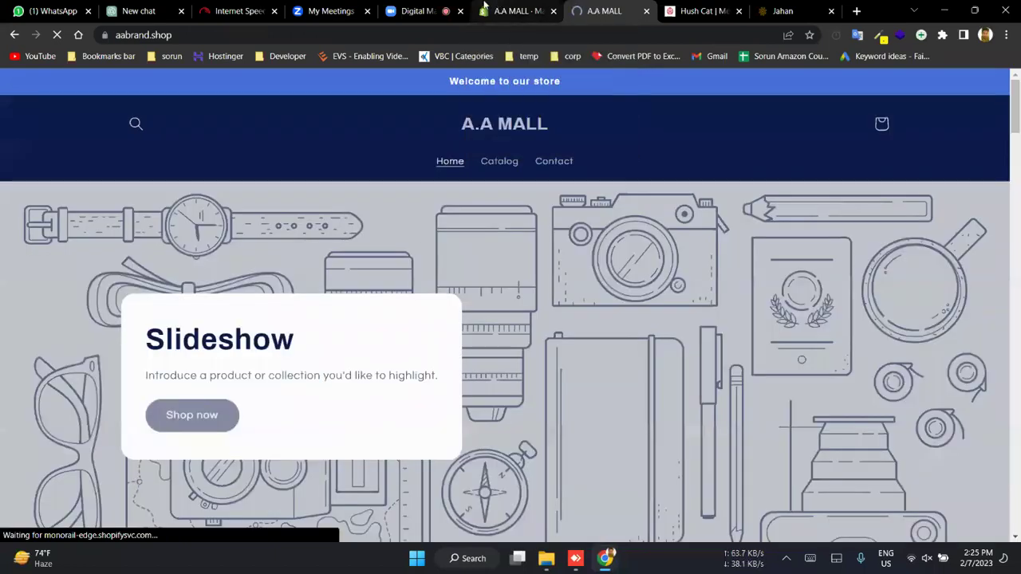
{"action": "left_click", "coordinate": [503, 10]}
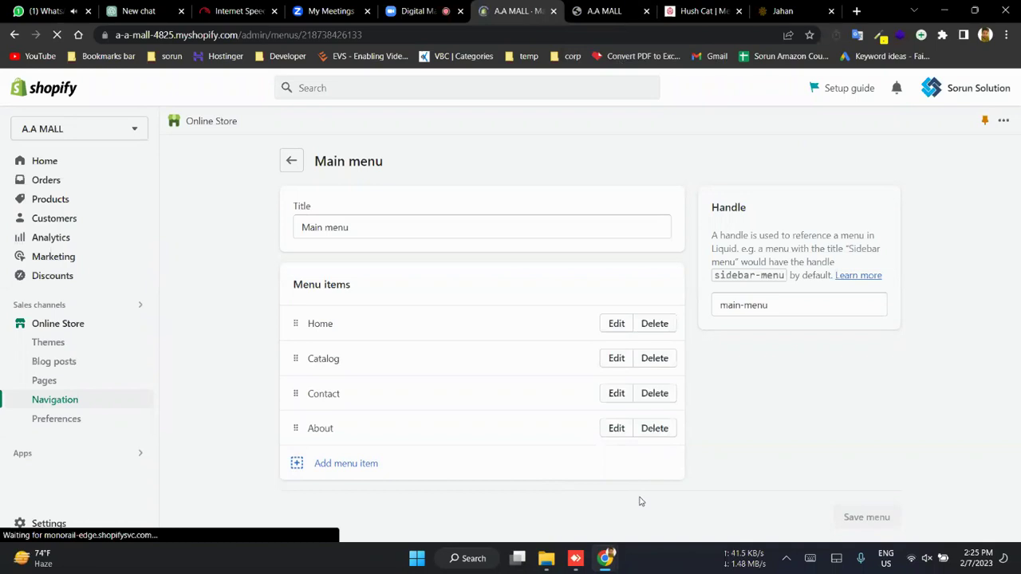
- Reconnect the timed-out remote desktop session and bring the Main menu admin back
{"action": "left_click", "coordinate": [427, 8]}
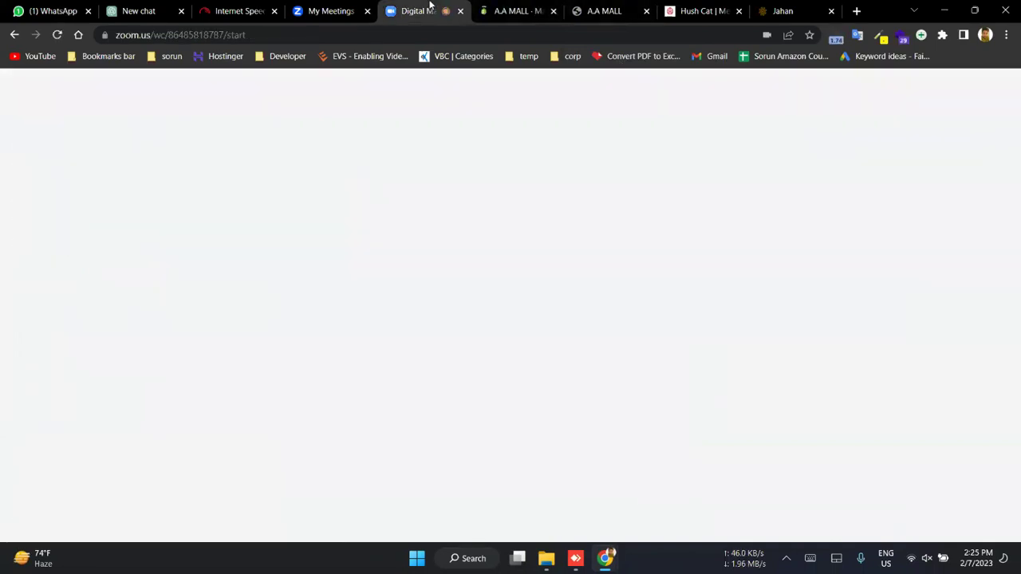
{"action": "left_click", "coordinate": [518, 11]}
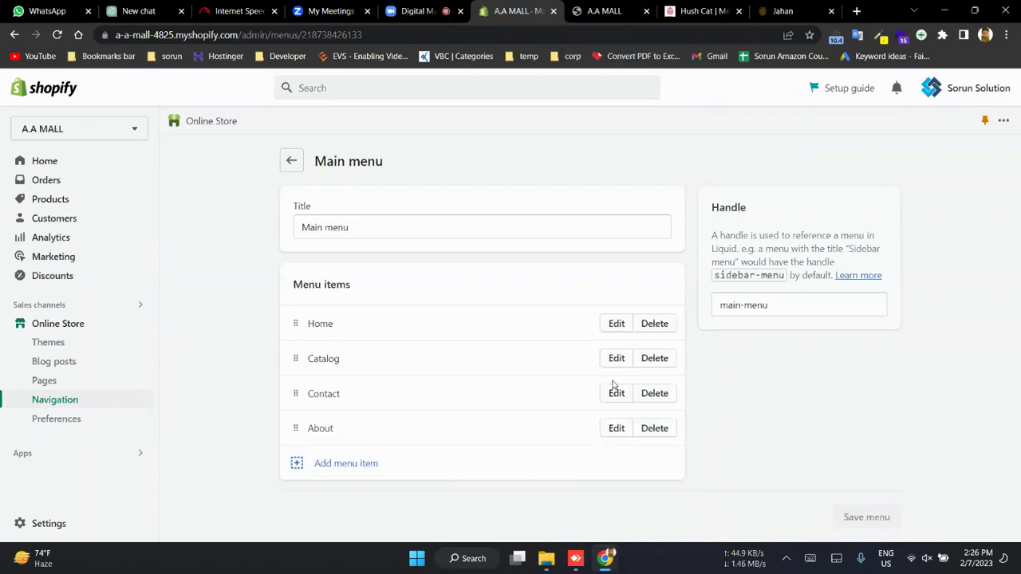
{"action": "left_click", "coordinate": [578, 563]}
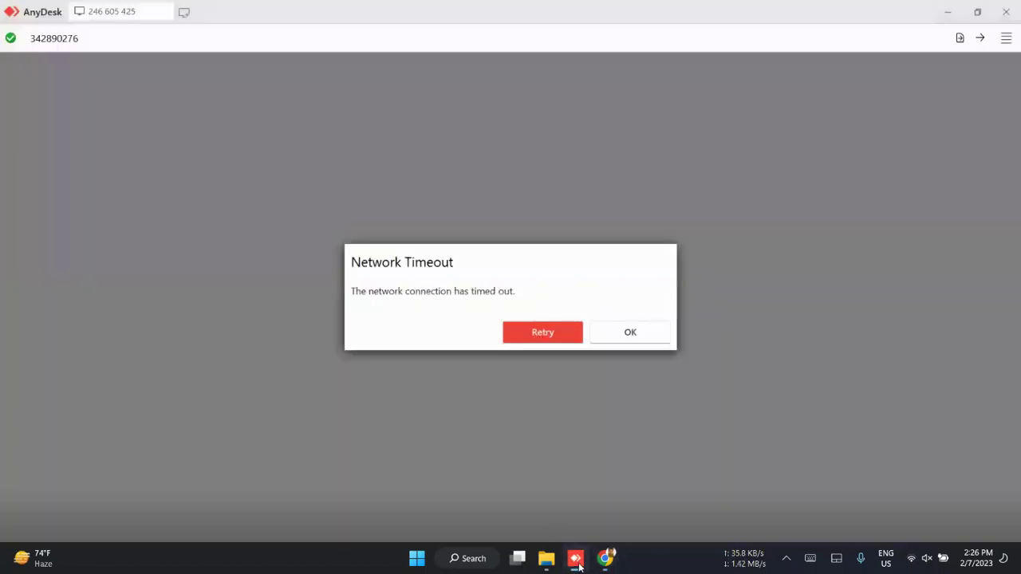
{"action": "left_click", "coordinate": [568, 339]}
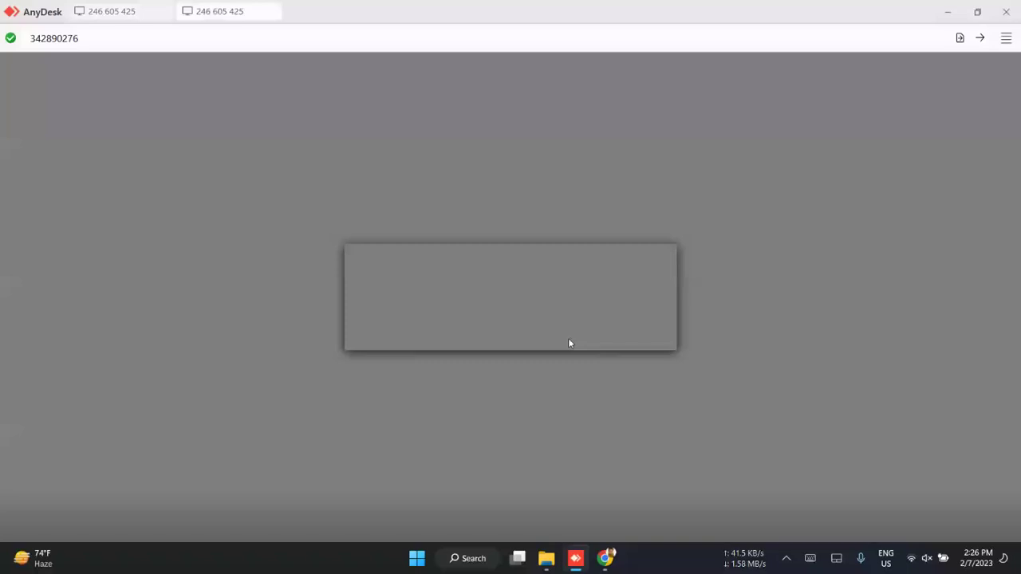
{"action": "mouse_move", "coordinate": [605, 558]}
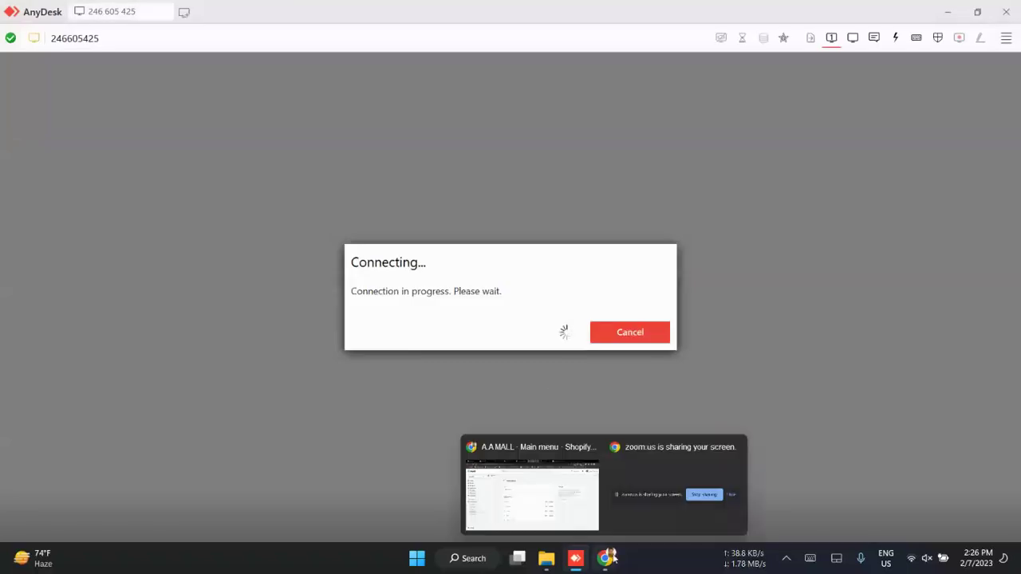
{"action": "left_click", "coordinate": [543, 484]}
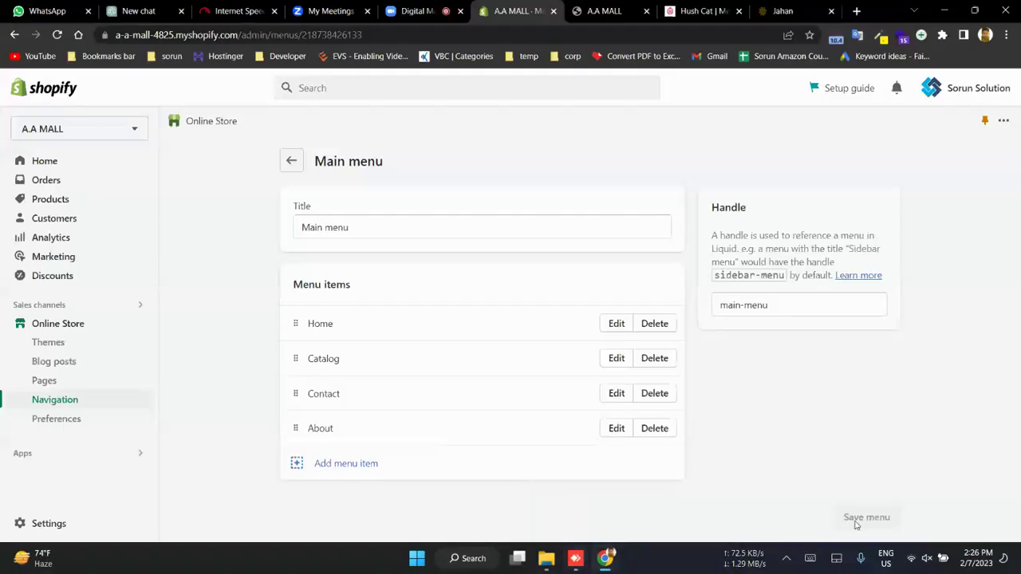
{"action": "left_click", "coordinate": [623, 6]}
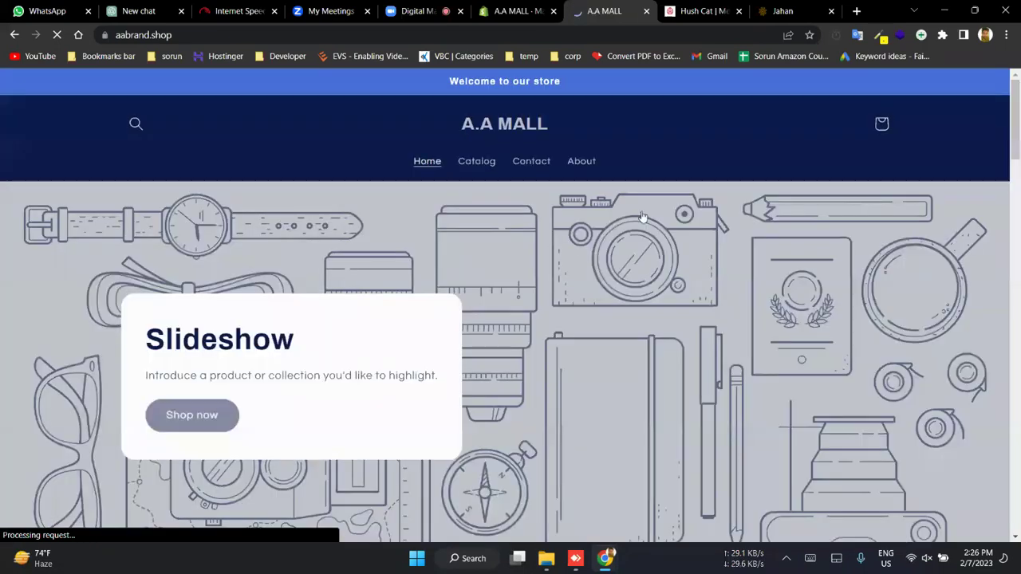
{"action": "left_click", "coordinate": [581, 164]}
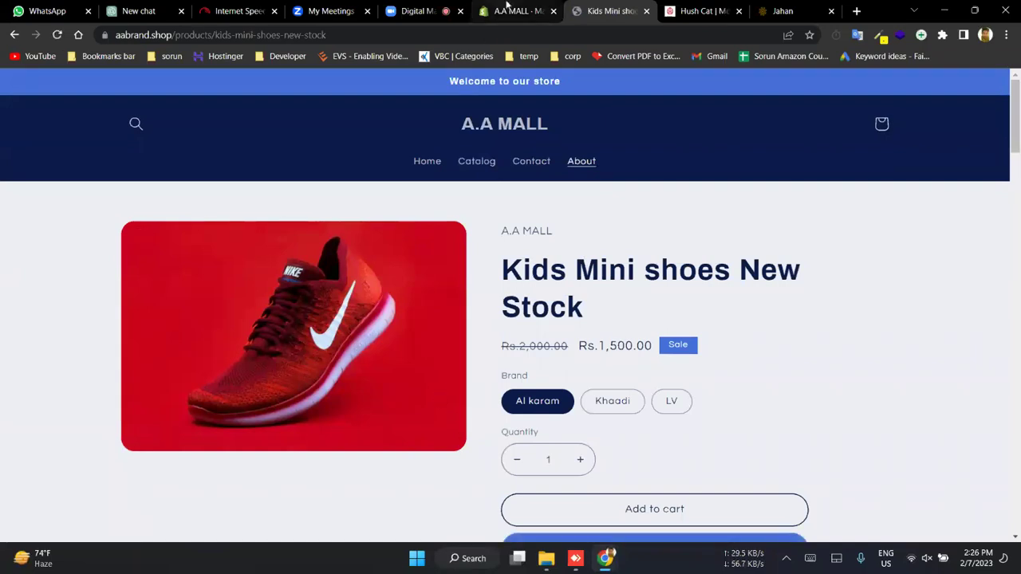
{"action": "left_click", "coordinate": [507, 6]}
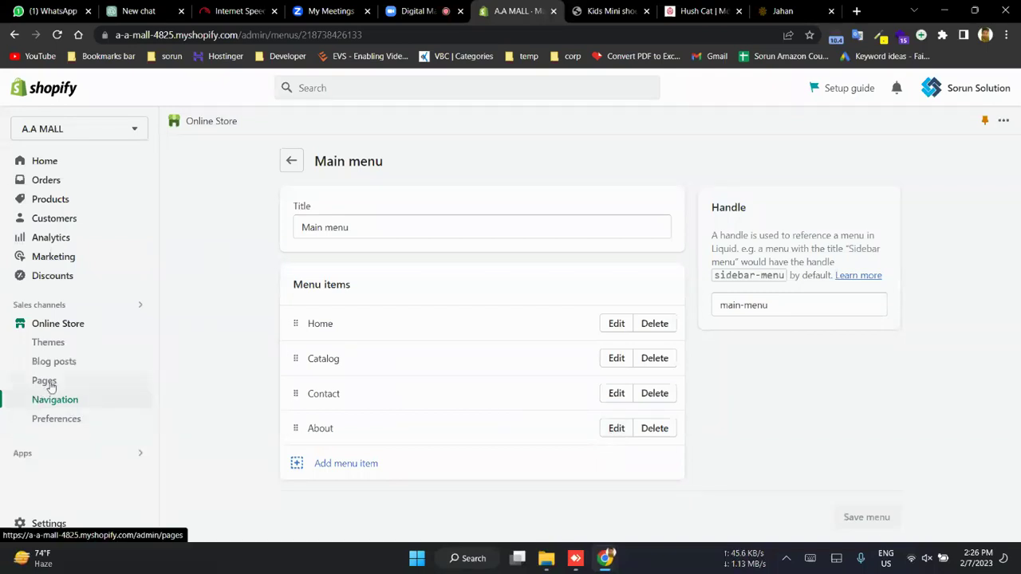
{"action": "left_click", "coordinate": [617, 430]}
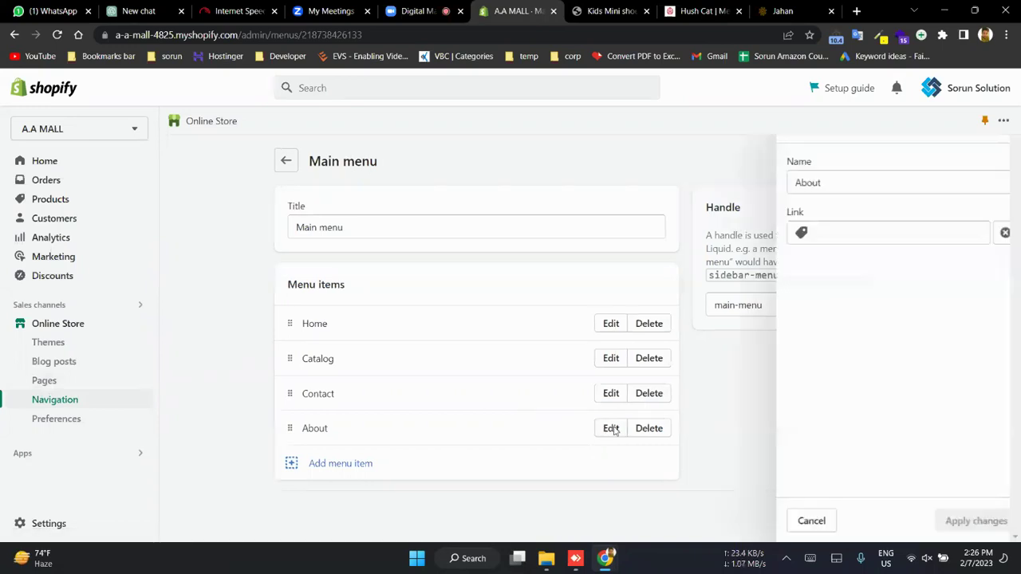
{"action": "left_click", "coordinate": [830, 231]}
{"action": "type", "text": "Kids Mini shoes New Stock"}
{"action": "left_click", "coordinate": [986, 233]}
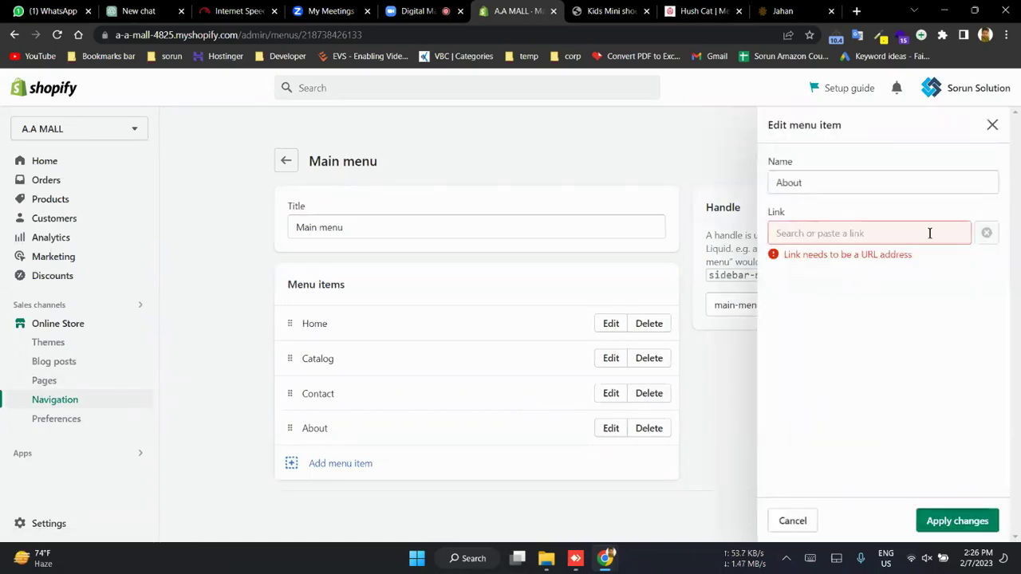
{"action": "left_click", "coordinate": [902, 233]}
{"action": "type", "text": "https://google.com/"}
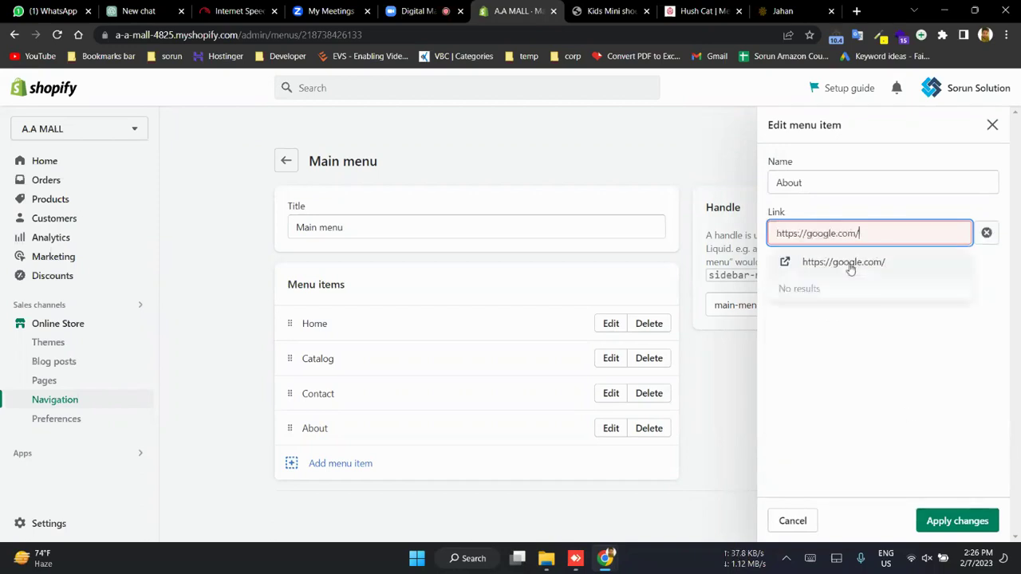
{"action": "left_click", "coordinate": [851, 264]}
{"action": "left_click", "coordinate": [938, 522]}
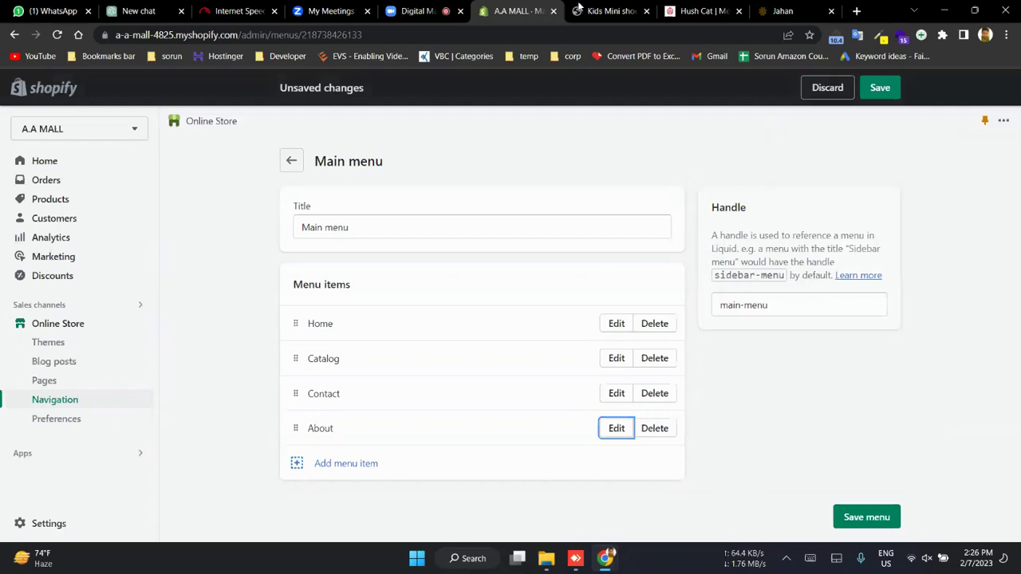
{"action": "left_click", "coordinate": [871, 87]}
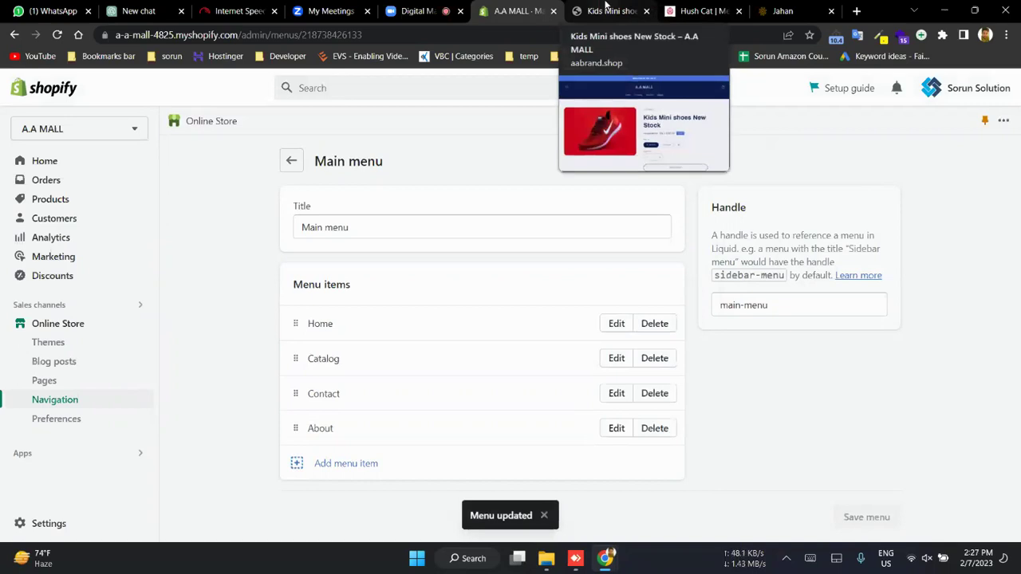
- Reload the Kids Mini shoes page, confirm About opens Google, then go back
{"action": "left_click", "coordinate": [606, 11]}
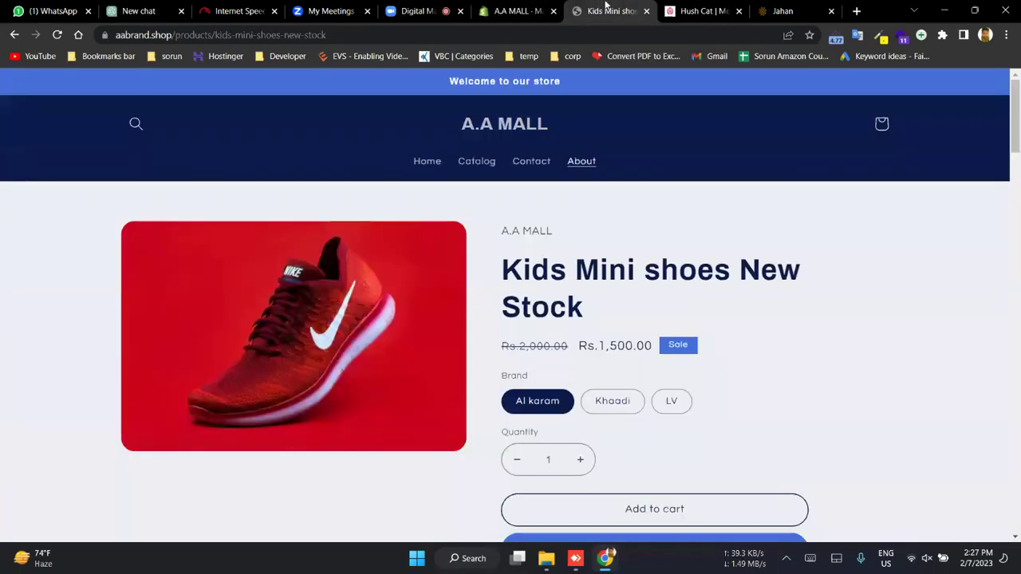
{"action": "key", "text": "F5"}
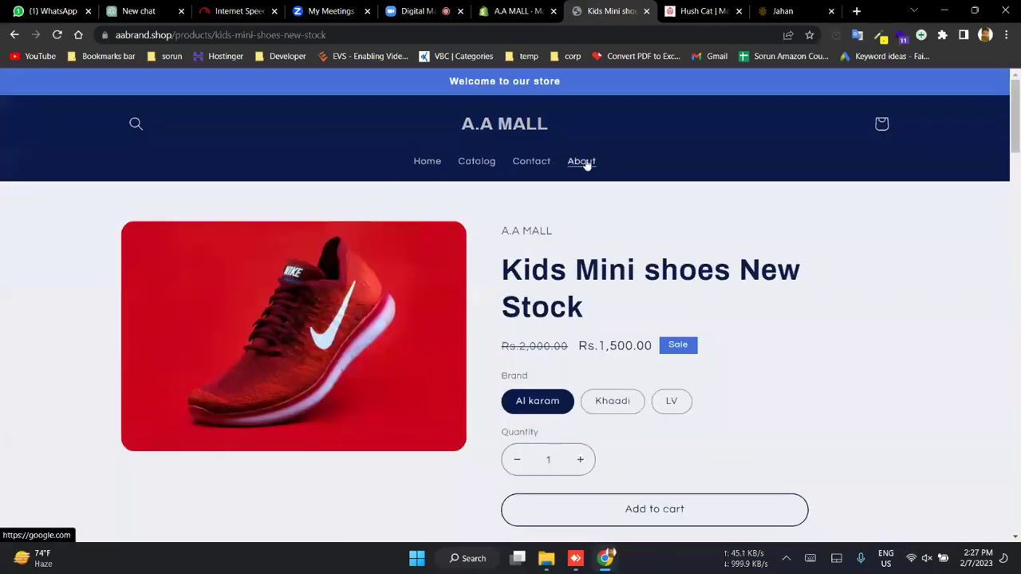
{"action": "left_click", "coordinate": [586, 163]}
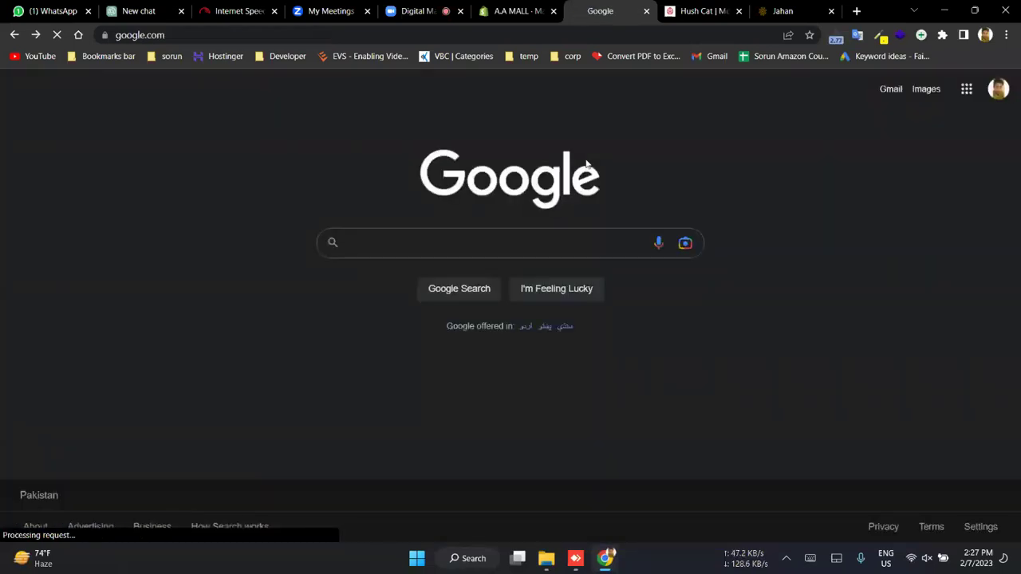
{"action": "key", "text": "alt+Left"}
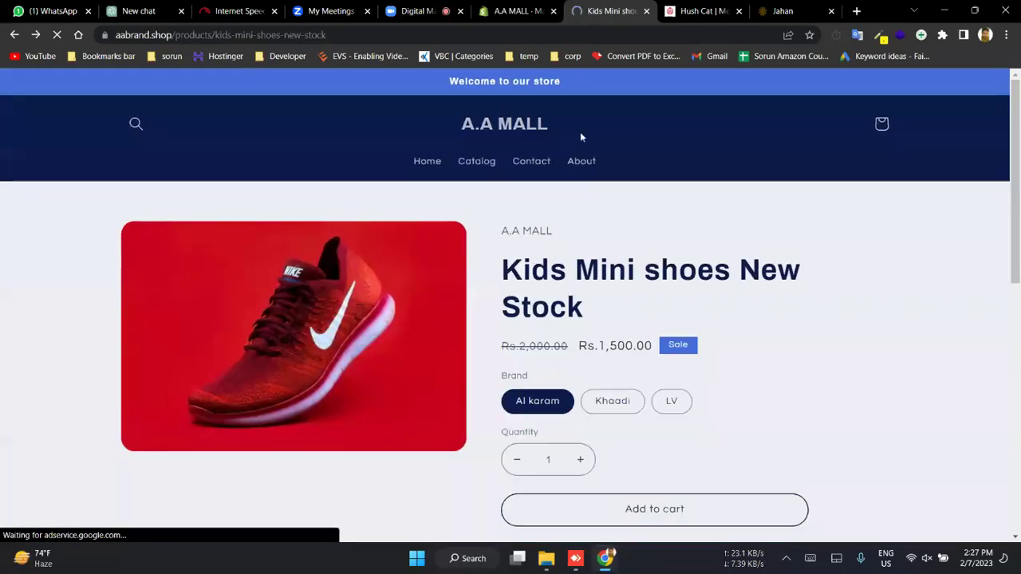
- Leave the Main menu for the menus list and scroll the live store down to its footer
{"action": "left_click", "coordinate": [519, 11]}
{"action": "left_click", "coordinate": [293, 159]}
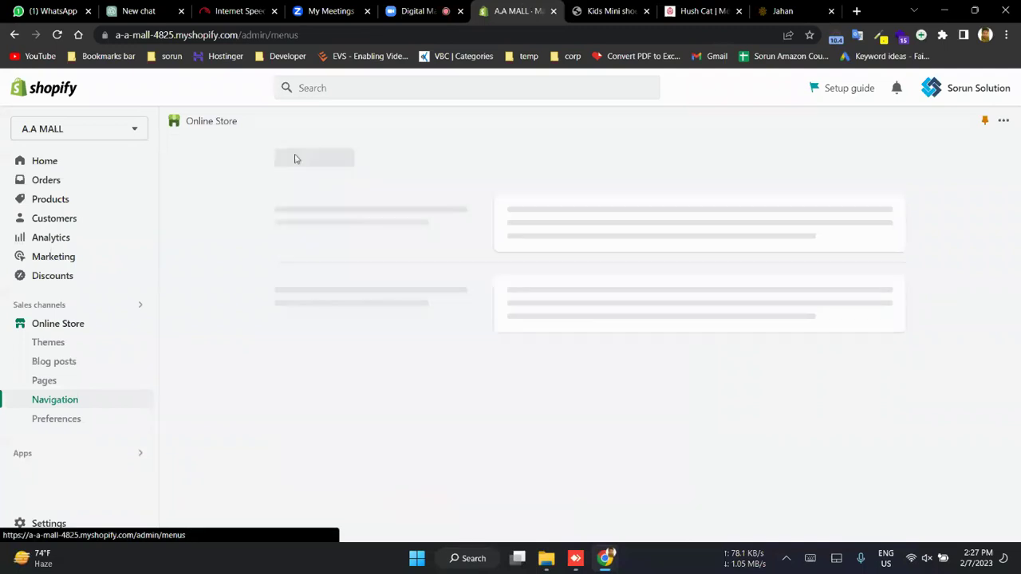
{"action": "left_click", "coordinate": [612, 11]}
{"action": "scroll", "coordinate": [514, 360], "scroll_direction": "down", "scroll_amount": 1}
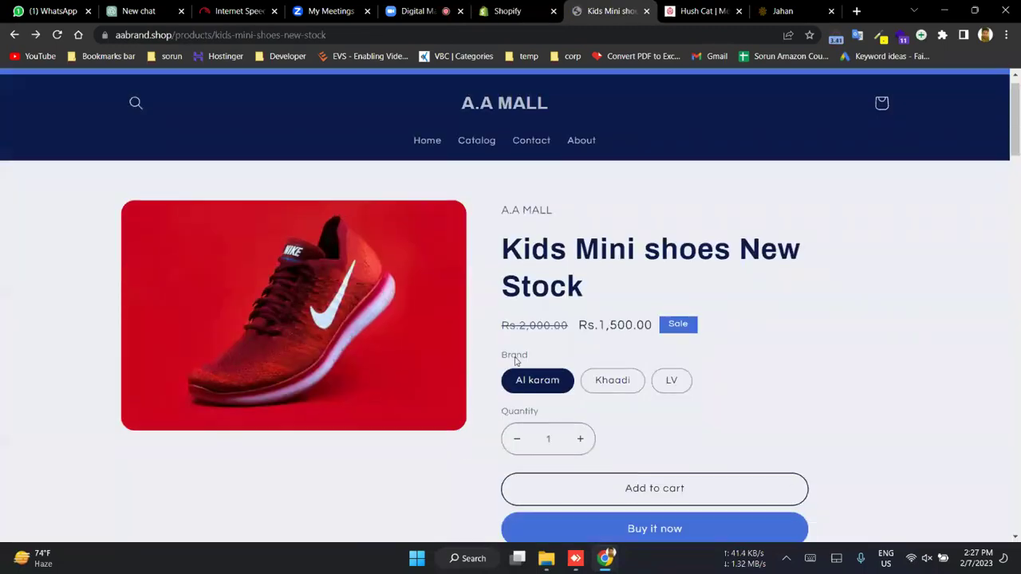
{"action": "scroll", "coordinate": [515, 361], "scroll_direction": "down", "scroll_amount": 10}
{"action": "scroll", "coordinate": [407, 462], "scroll_direction": "down", "scroll_amount": 2}
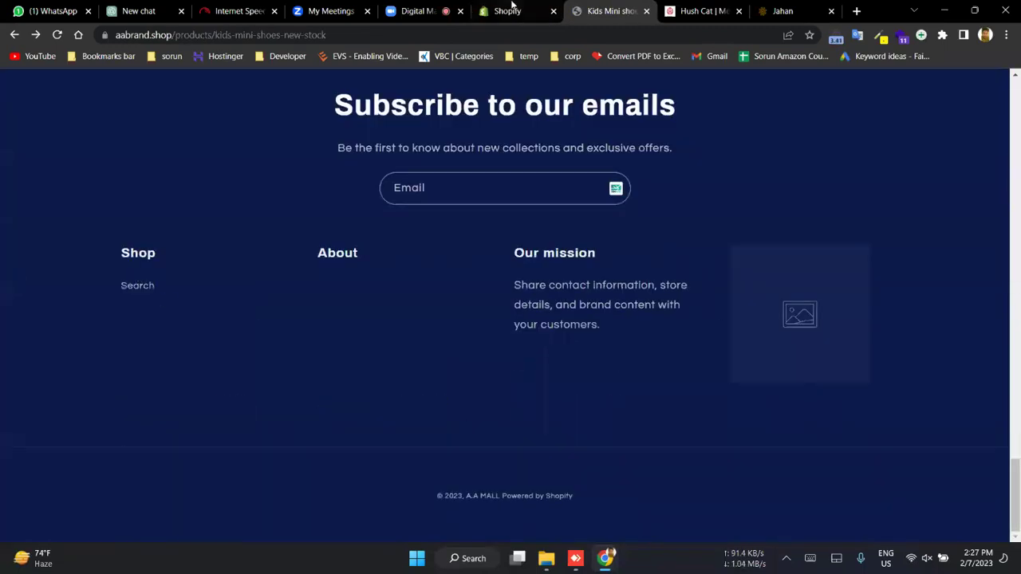
- Compare the Footer menu's Search item with the store footer's Search link and search page
{"action": "left_click", "coordinate": [513, 6]}
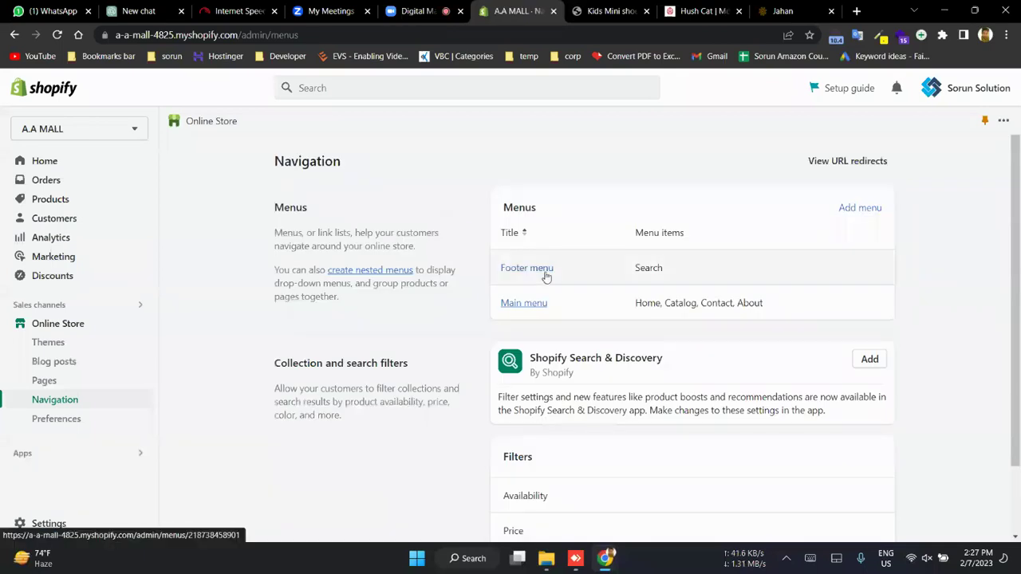
{"action": "double_click", "coordinate": [654, 269]}
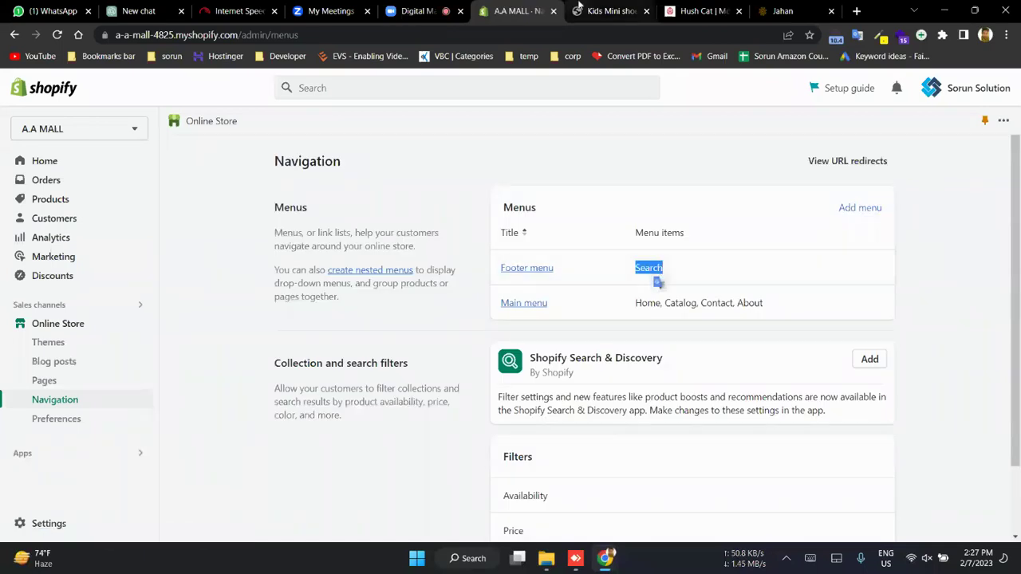
{"action": "key", "text": "ctrl+Tab"}
{"action": "left_click", "coordinate": [130, 289]}
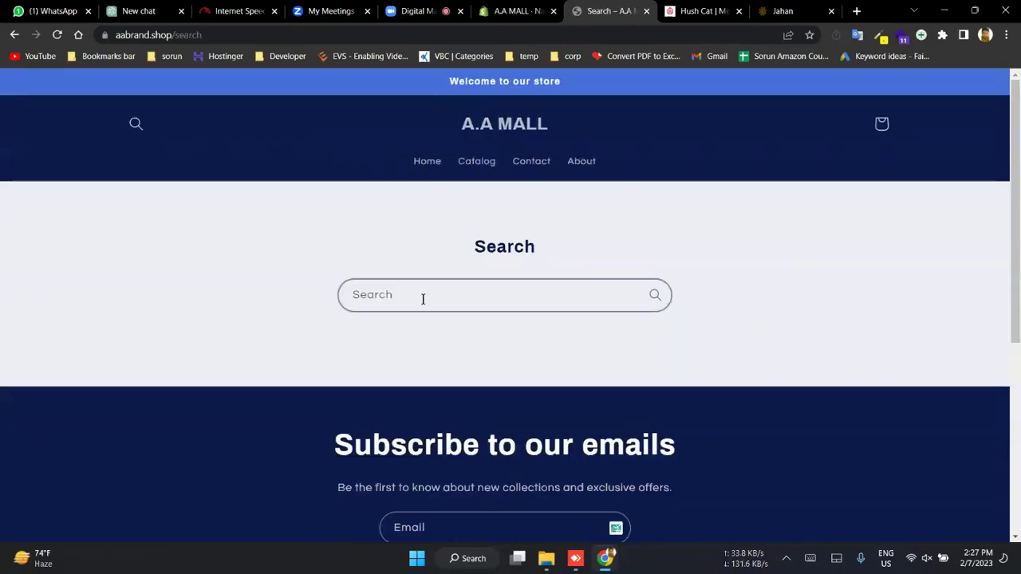
{"action": "left_click", "coordinate": [423, 299]}
{"action": "key", "text": "alt+Left"}
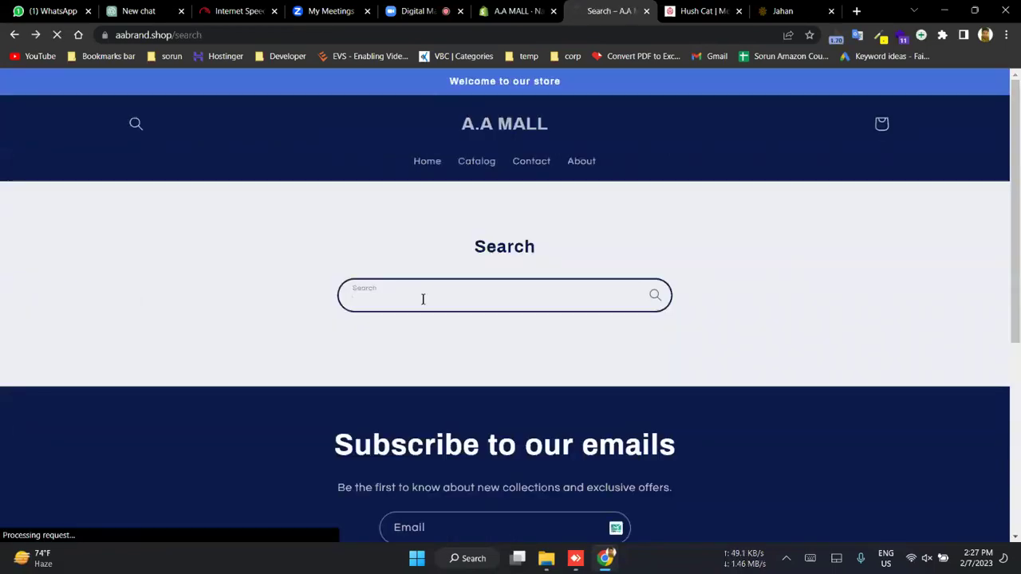
- Scroll the Navigation menus, then open Hush Cat's All in Shoes collection via SHOP
{"action": "left_click", "coordinate": [519, 11]}
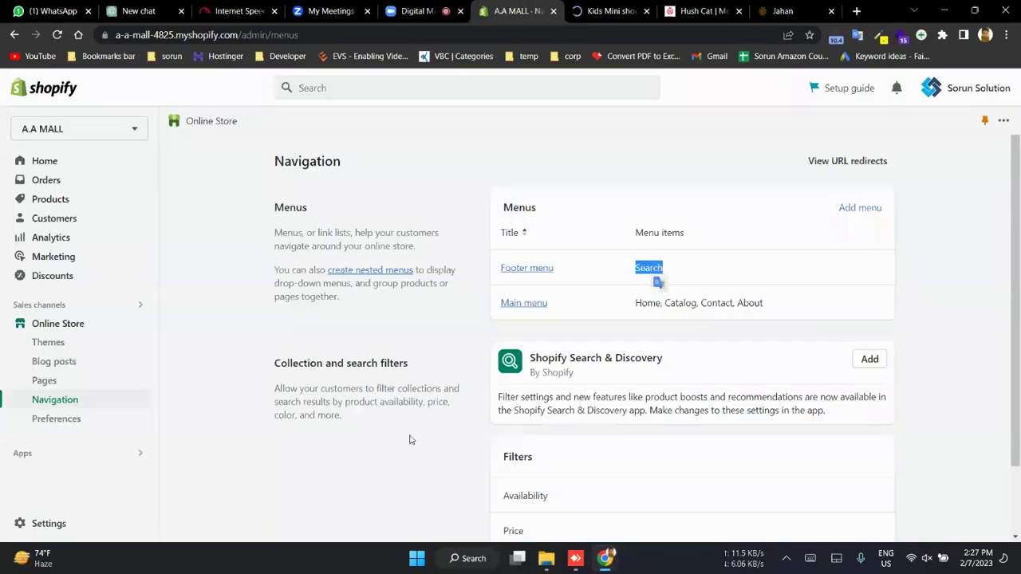
{"action": "scroll", "coordinate": [440, 417], "scroll_direction": "down", "scroll_amount": 2}
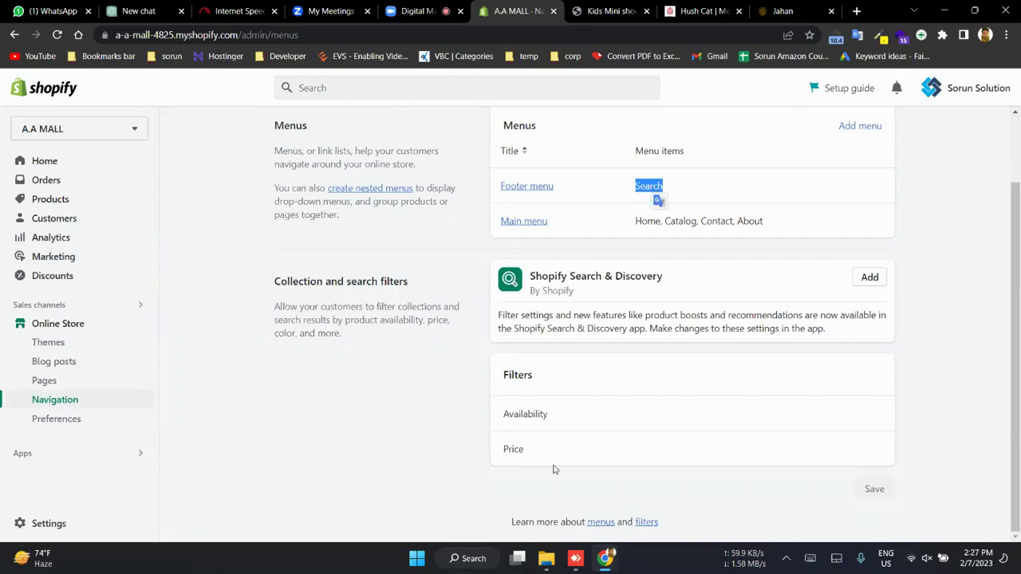
{"action": "left_click", "coordinate": [685, 11]}
{"action": "left_click", "coordinate": [418, 93]}
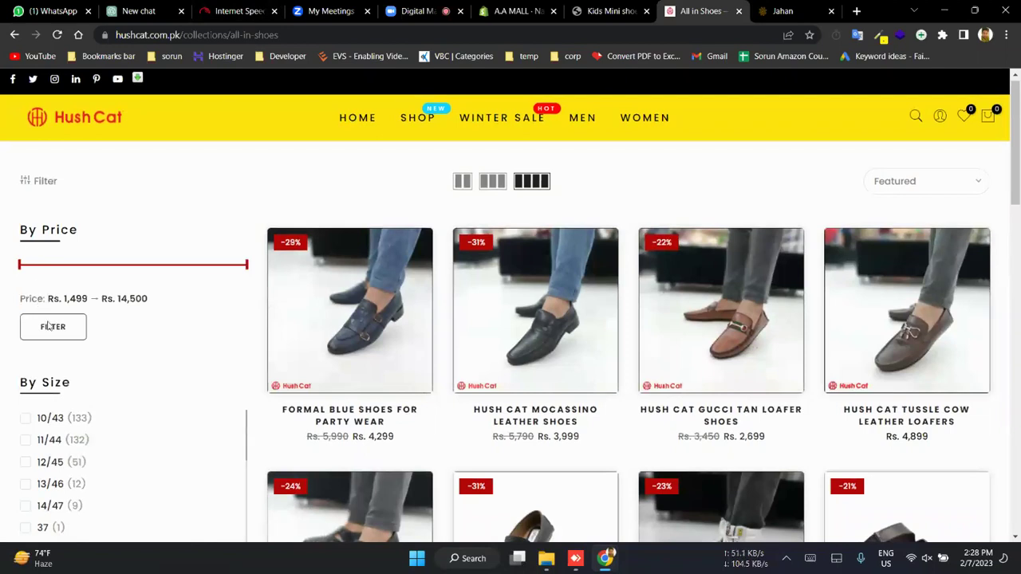
- Scroll Hush Cat's All in Shoes filters and product grid, then return to the Navigation admin tab
{"action": "scroll", "coordinate": [68, 417], "scroll_direction": "down", "scroll_amount": 5}
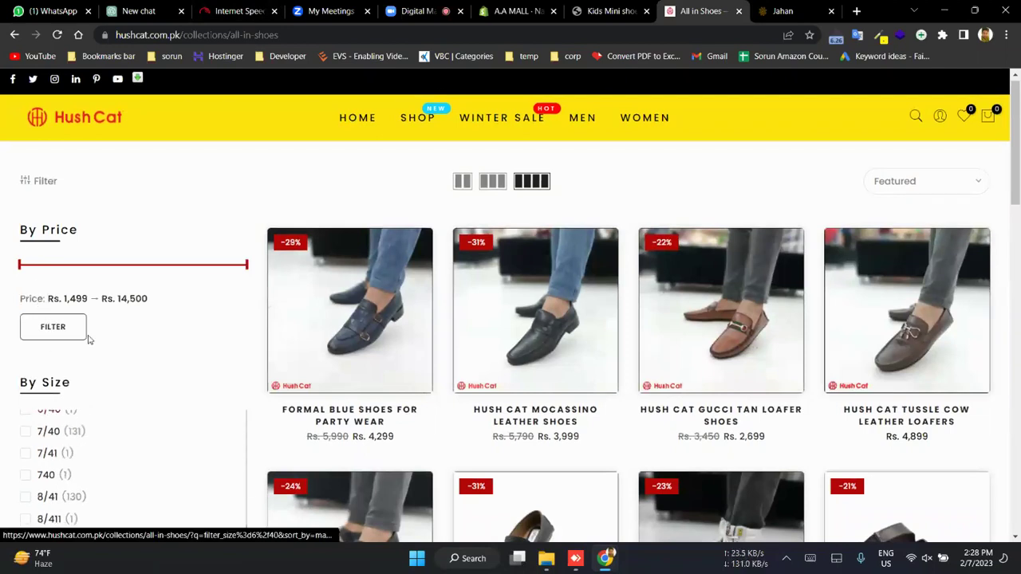
{"action": "scroll", "coordinate": [128, 322], "scroll_direction": "down", "scroll_amount": 5}
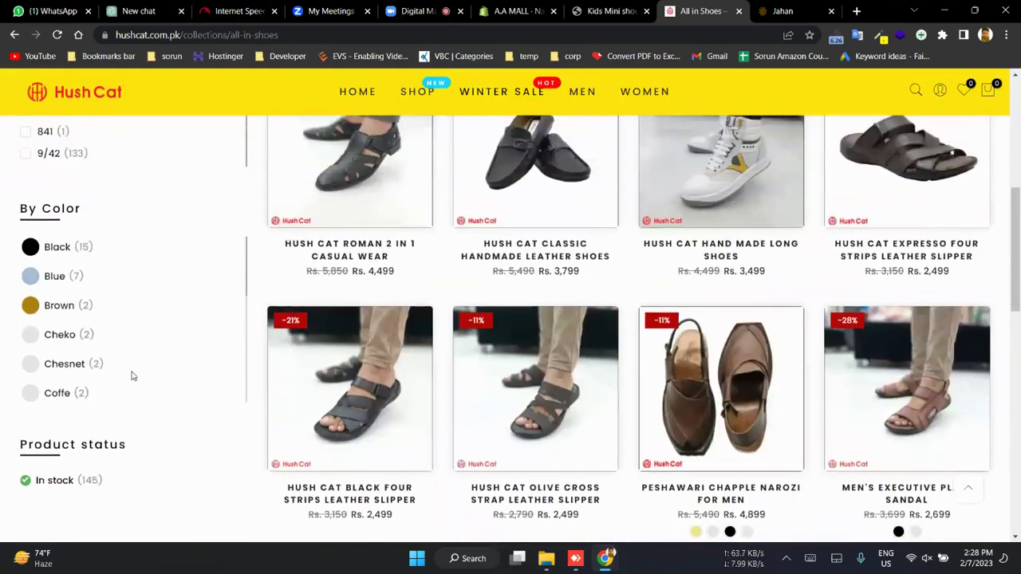
{"action": "scroll", "coordinate": [132, 375], "scroll_direction": "up", "scroll_amount": 5}
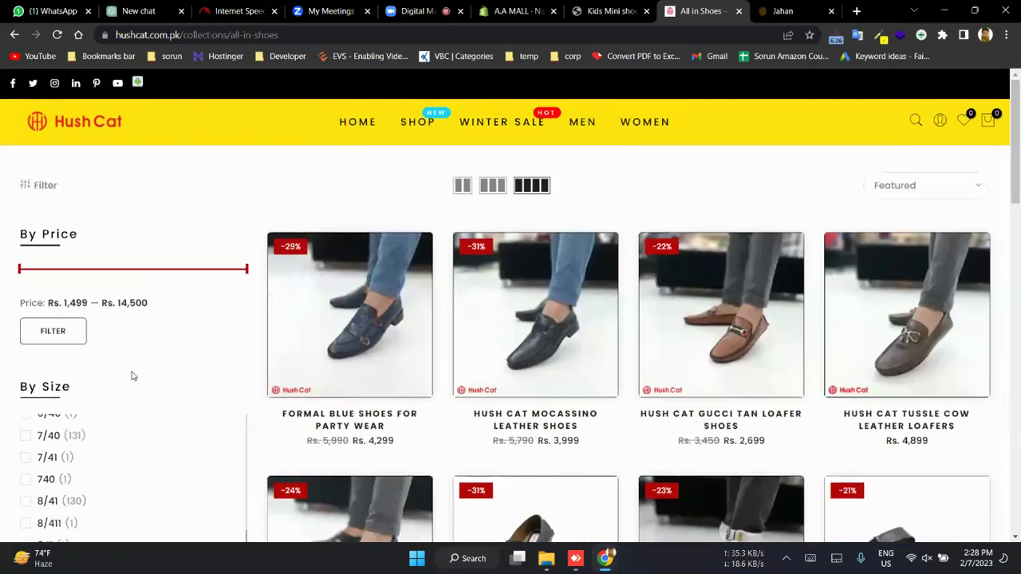
{"action": "scroll", "coordinate": [132, 376], "scroll_direction": "down", "scroll_amount": 3}
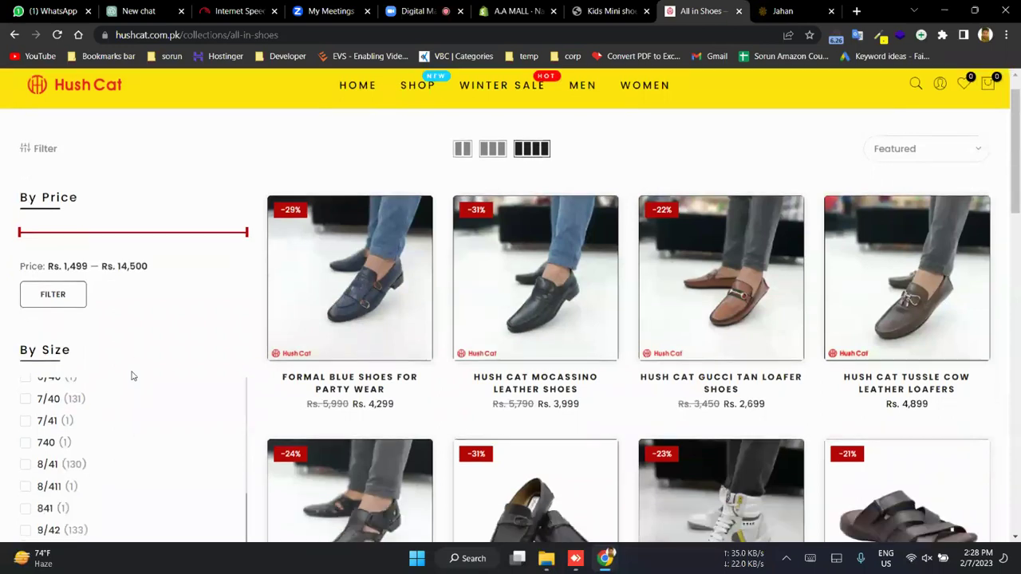
{"action": "scroll", "coordinate": [166, 231], "scroll_direction": "up", "scroll_amount": 1}
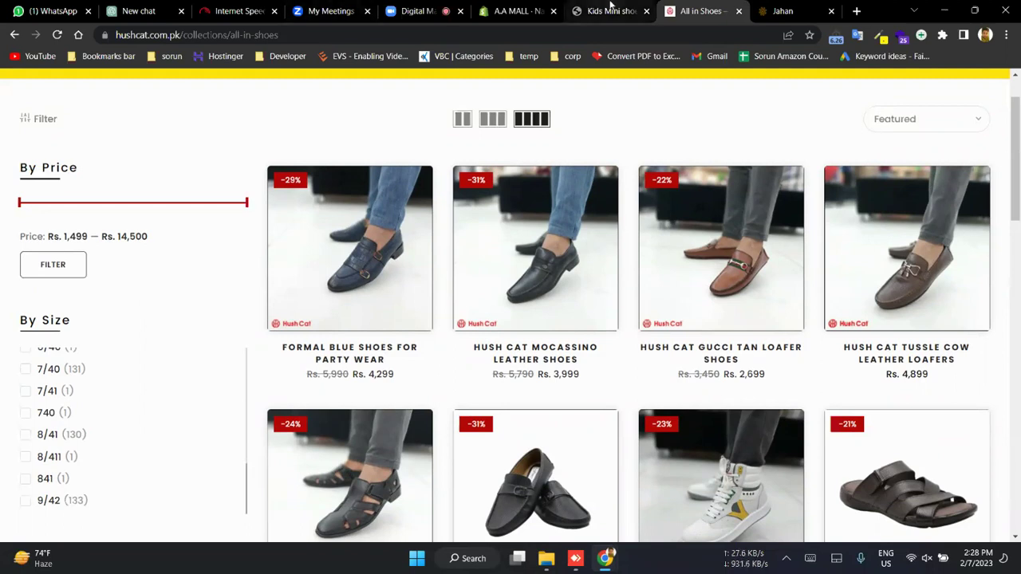
{"action": "left_click", "coordinate": [611, 6]}
{"action": "key", "text": "ctrl+shift+Tab"}
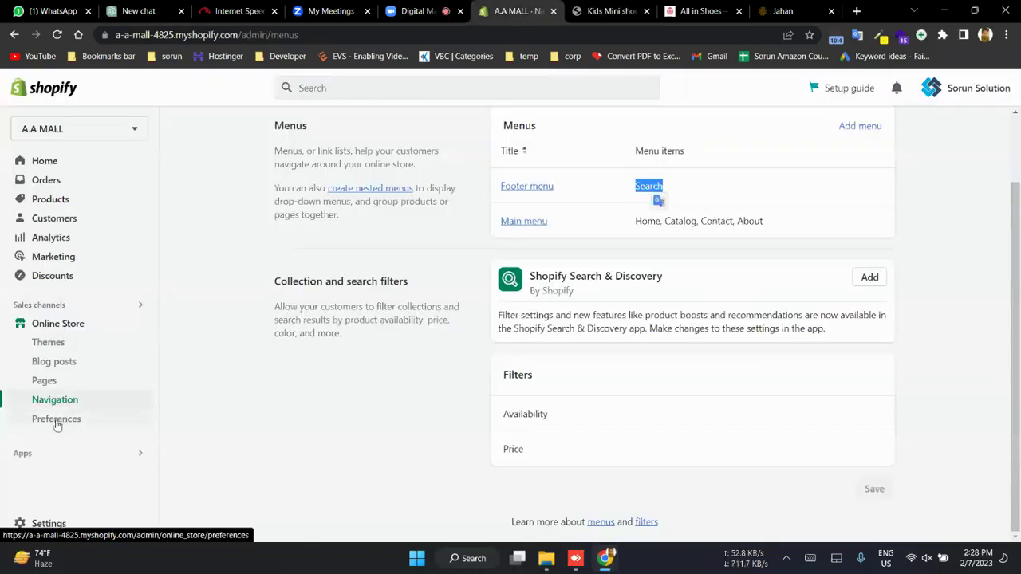
- Open Online Store Preferences, then view the live store's home page for comparison
{"action": "left_click", "coordinate": [56, 420]}
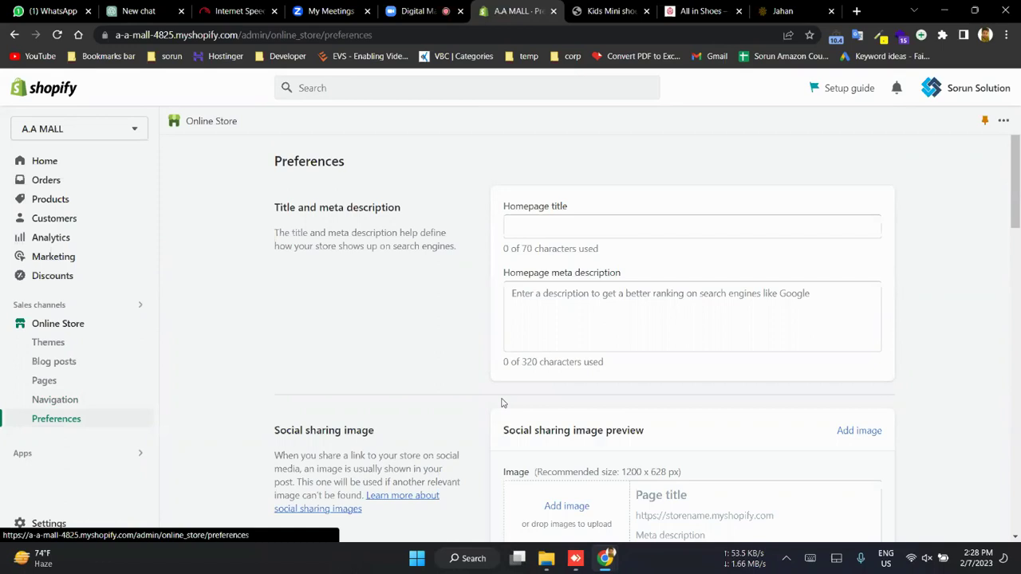
{"action": "left_click", "coordinate": [593, 8]}
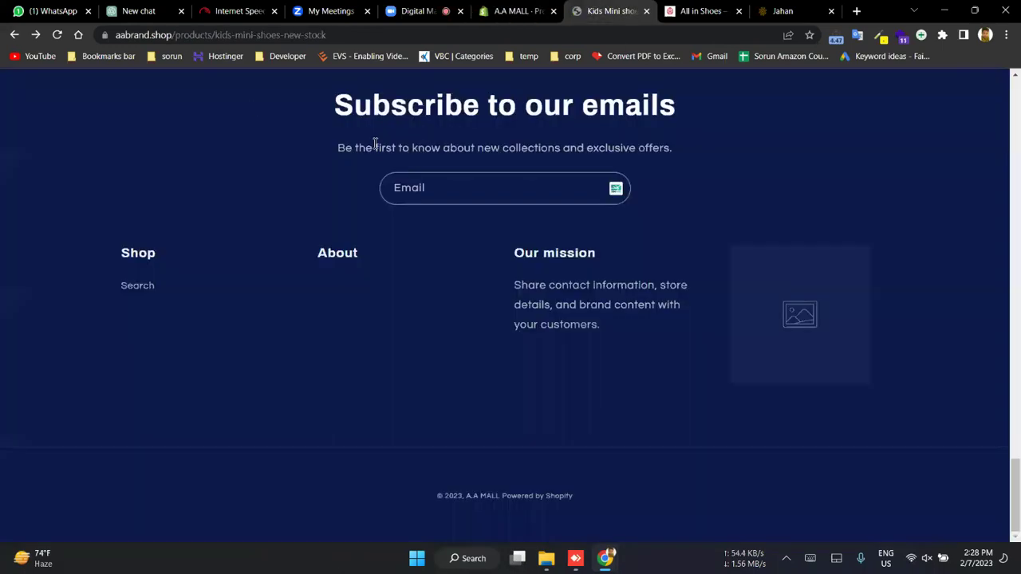
{"action": "scroll", "coordinate": [296, 109], "scroll_direction": "up", "scroll_amount": 10}
{"action": "left_click", "coordinate": [513, 95]}
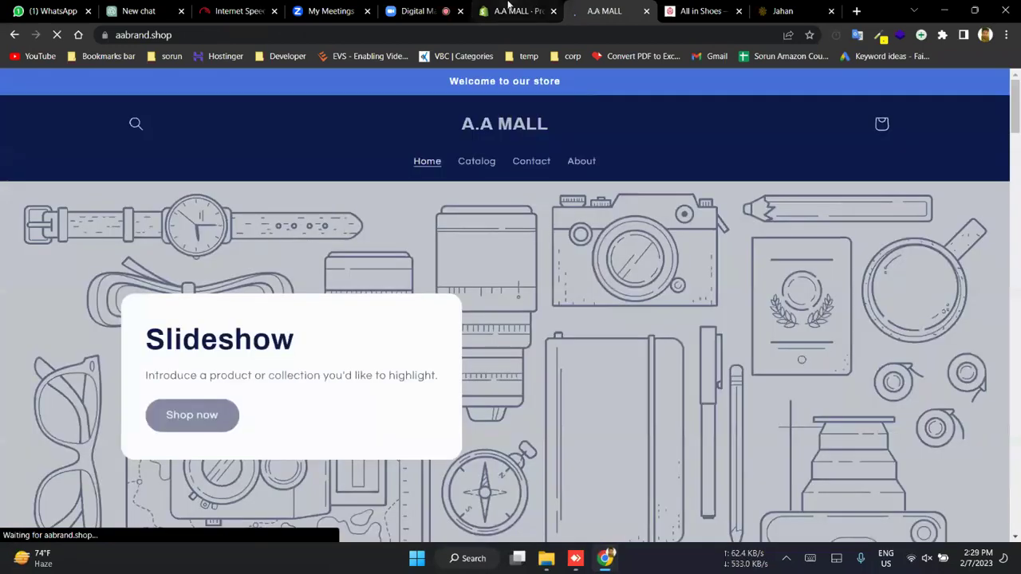
- Return to Preferences and check the empty homepage title and meta description fields
{"action": "left_click", "coordinate": [519, 10]}
{"action": "left_click", "coordinate": [607, 226]}
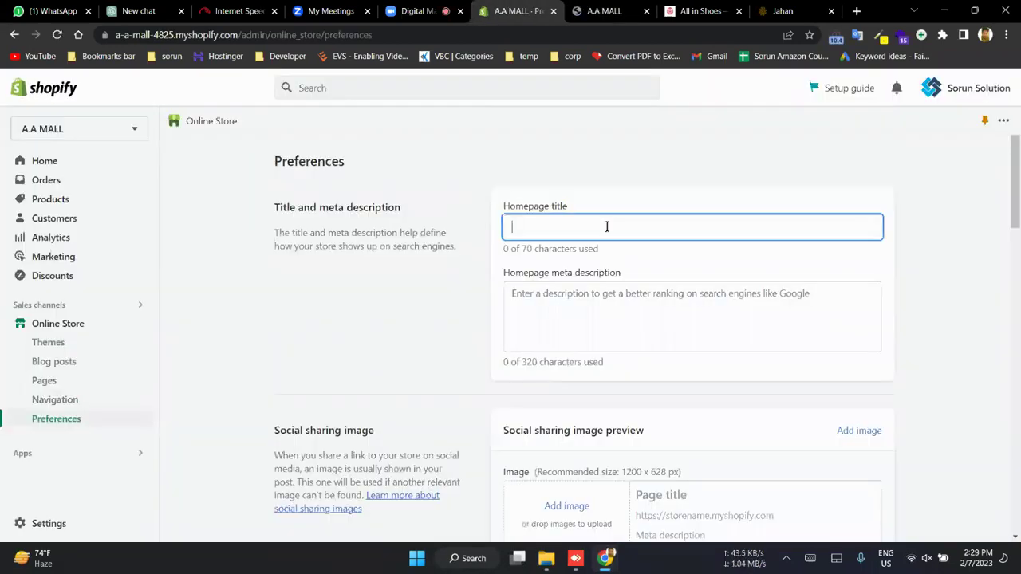
{"action": "left_click", "coordinate": [604, 10]}
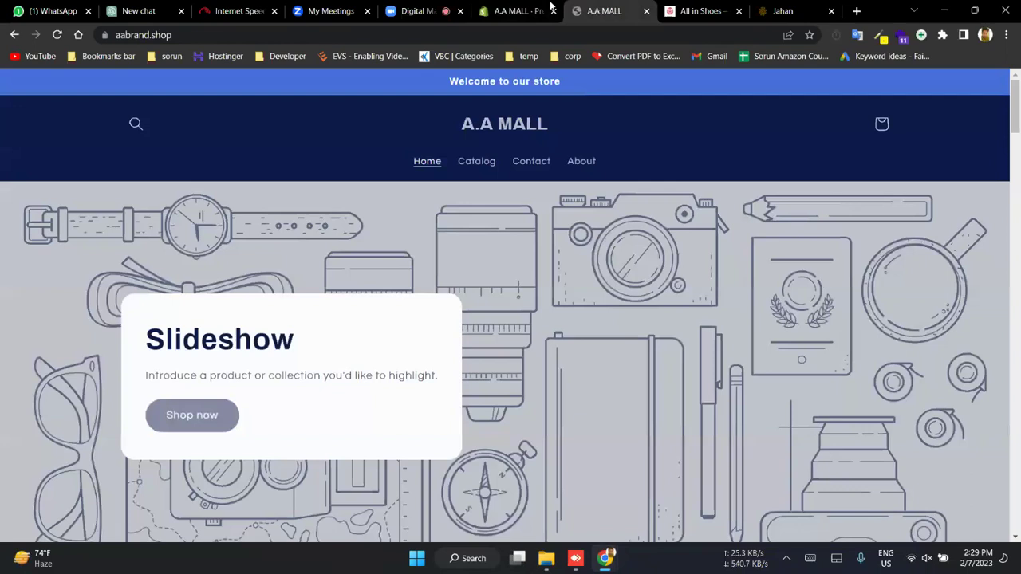
{"action": "left_click", "coordinate": [515, 10]}
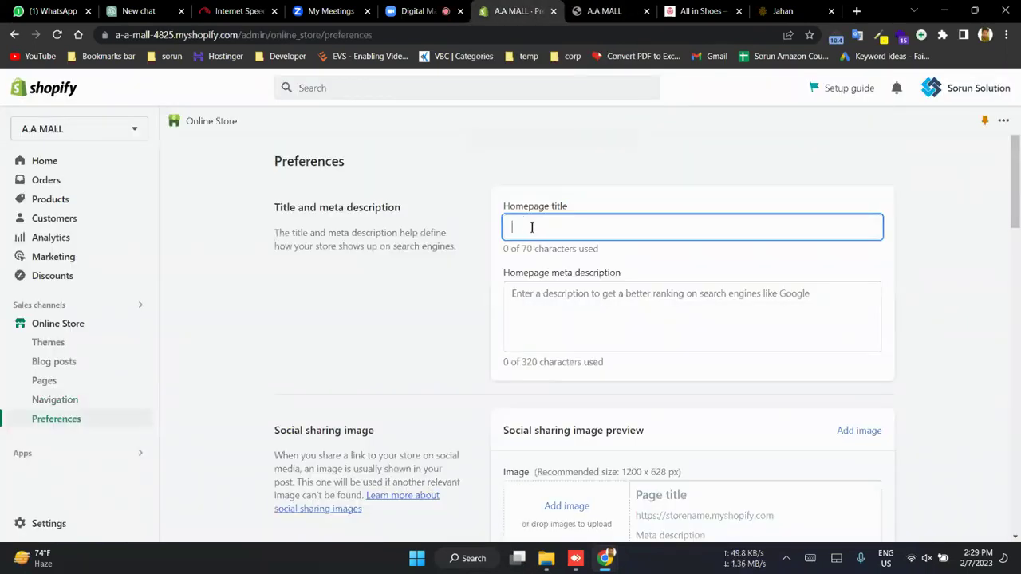
{"action": "left_click_drag", "start_coordinate": [320, 208], "coordinate": [405, 208]}
{"action": "scroll", "coordinate": [478, 240], "scroll_direction": "down", "scroll_amount": 2}
- Review the homepage meta description and Google Analytics fields in Preferences
{"action": "left_click", "coordinate": [598, 142]}
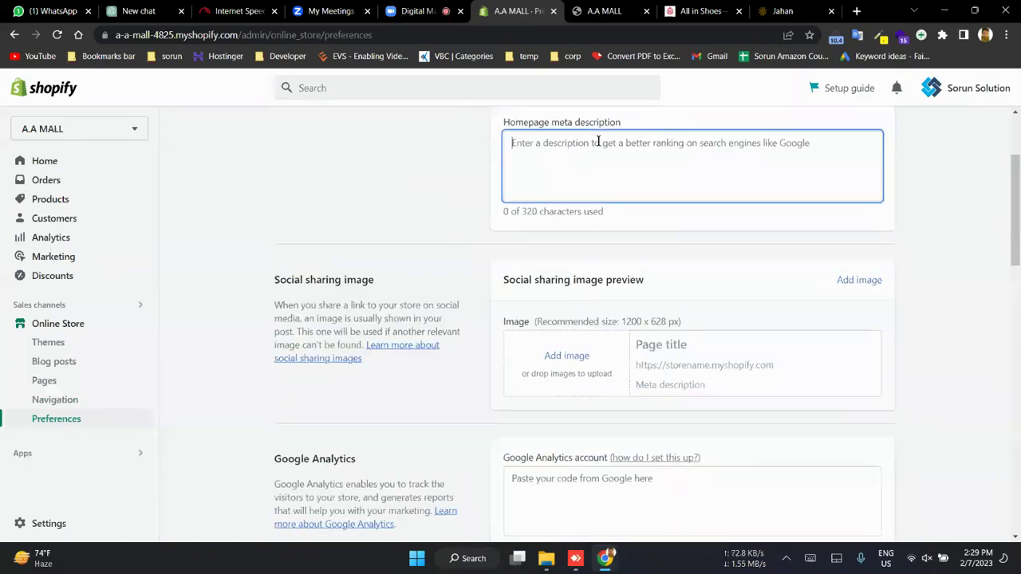
{"action": "scroll", "coordinate": [598, 142], "scroll_direction": "down", "scroll_amount": 1}
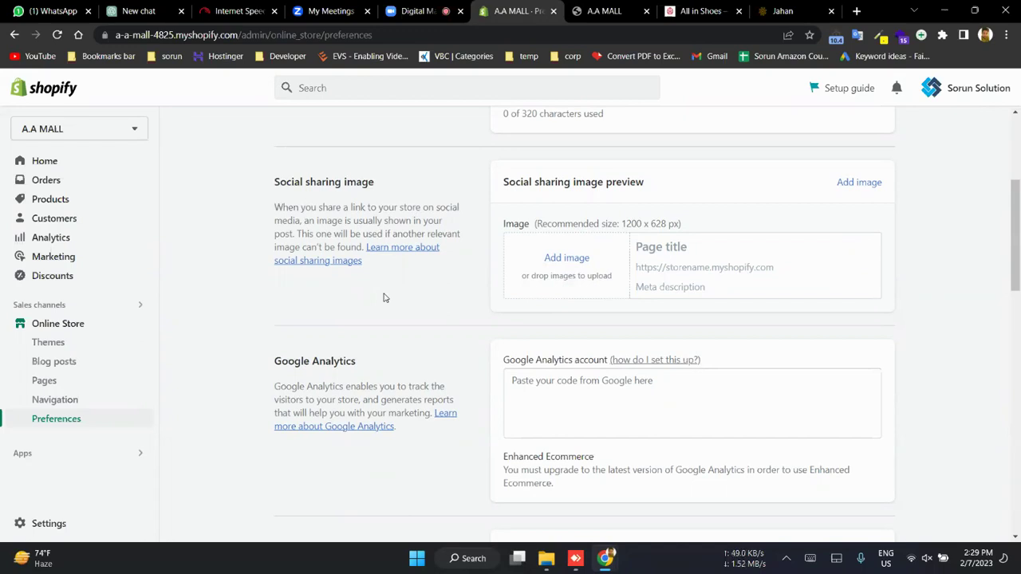
{"action": "scroll", "coordinate": [380, 372], "scroll_direction": "down", "scroll_amount": 2}
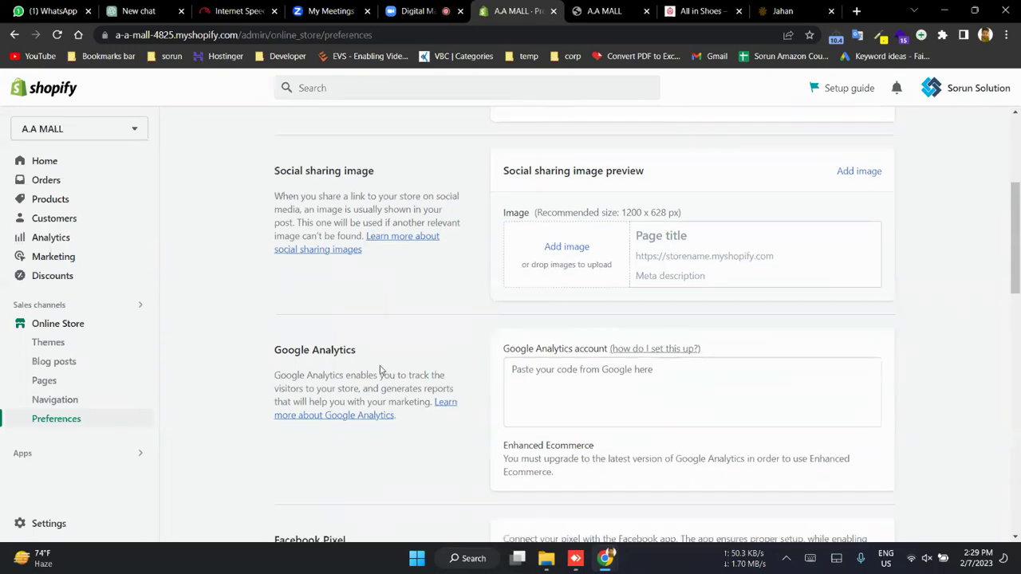
{"action": "left_click", "coordinate": [639, 226]}
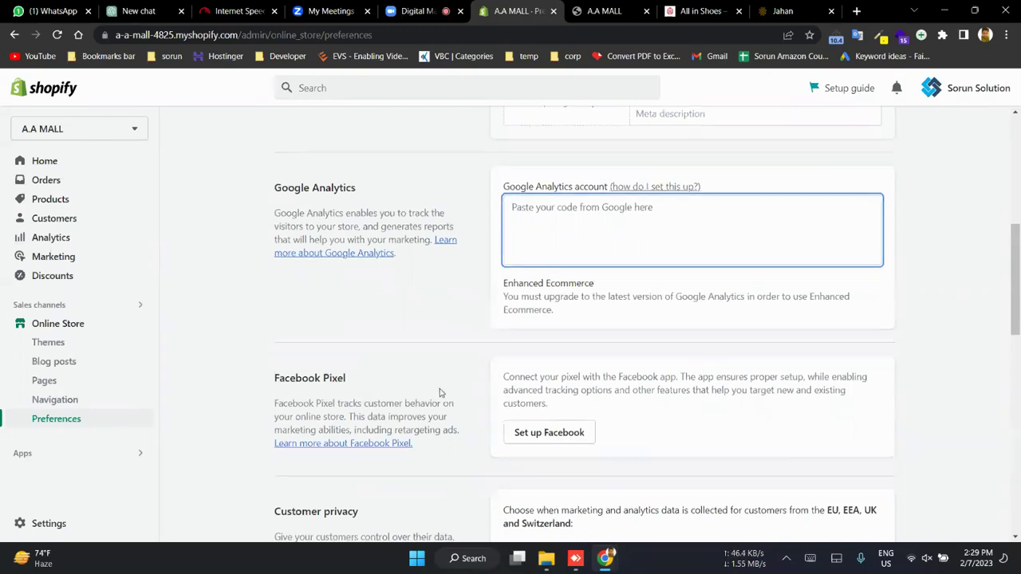
- Scroll through the remaining preferences, then open Products showing Kids Mini shoes New Stock
{"action": "scroll", "coordinate": [440, 392], "scroll_direction": "down", "scroll_amount": 3}
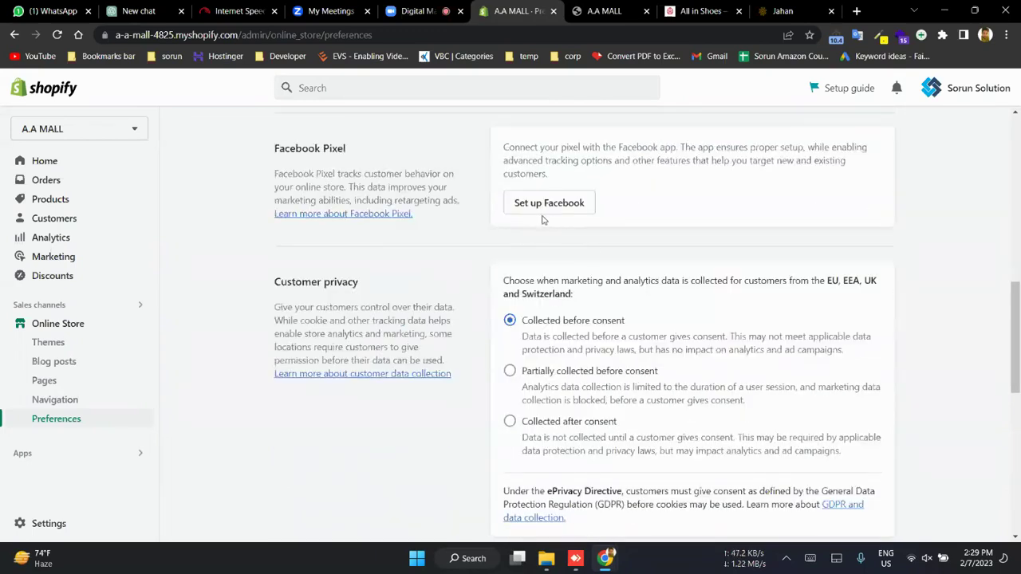
{"action": "scroll", "coordinate": [496, 269], "scroll_direction": "down", "scroll_amount": 3}
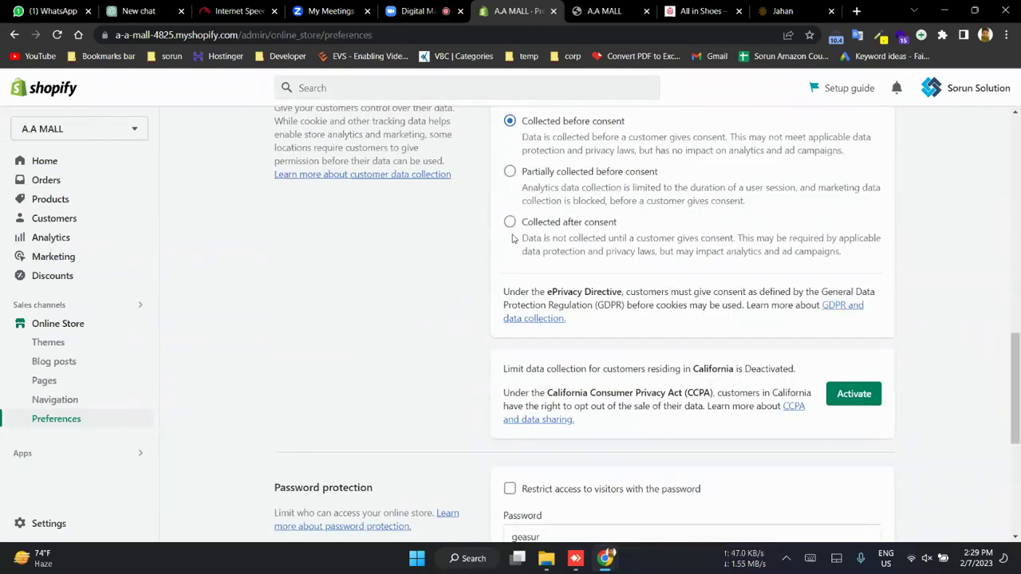
{"action": "scroll", "coordinate": [473, 351], "scroll_direction": "down", "scroll_amount": 3}
{"action": "scroll", "coordinate": [473, 351], "scroll_direction": "down", "scroll_amount": 1}
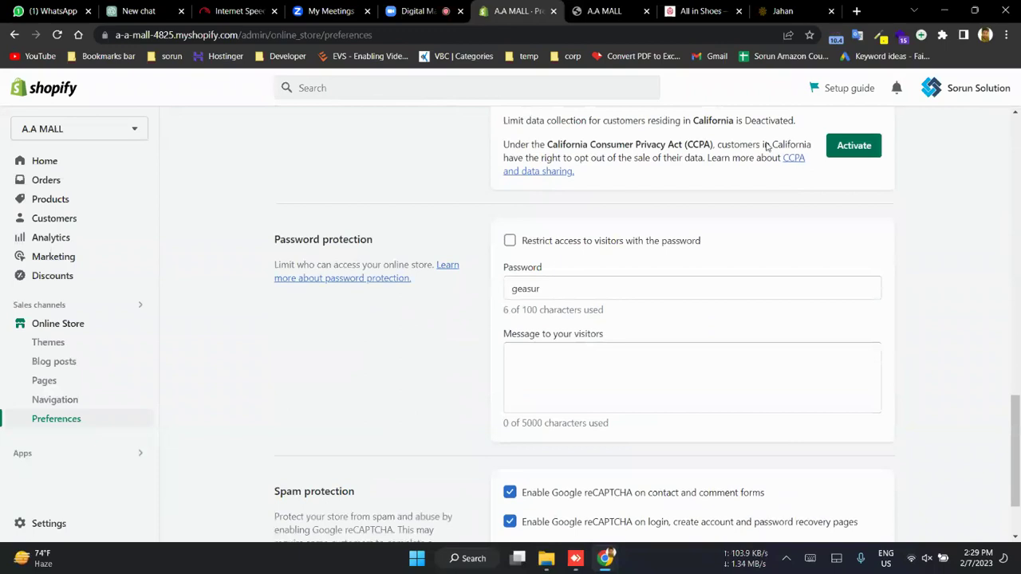
{"action": "scroll", "coordinate": [570, 266], "scroll_direction": "down", "scroll_amount": 1}
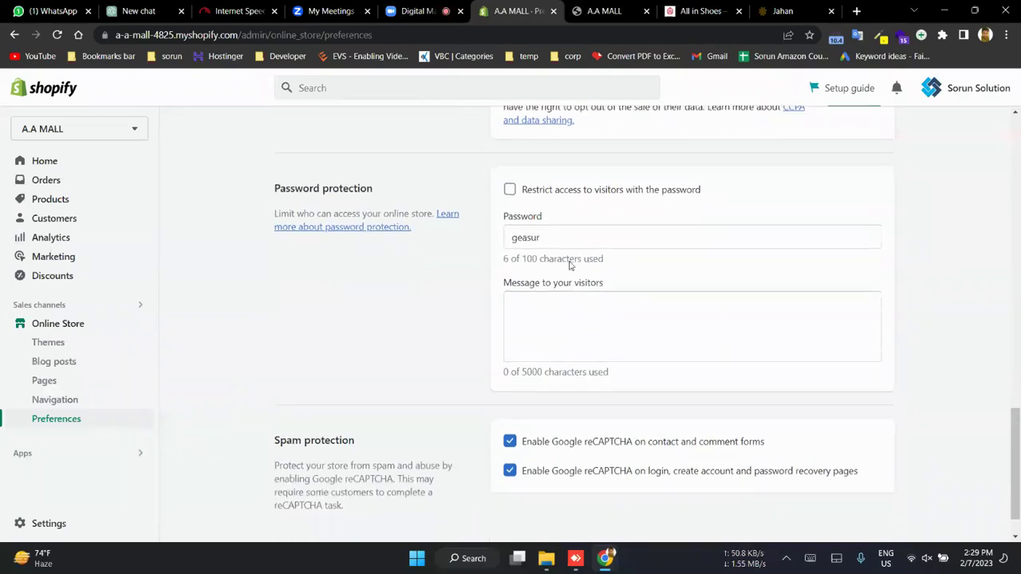
{"action": "scroll", "coordinate": [545, 305], "scroll_direction": "down", "scroll_amount": 1}
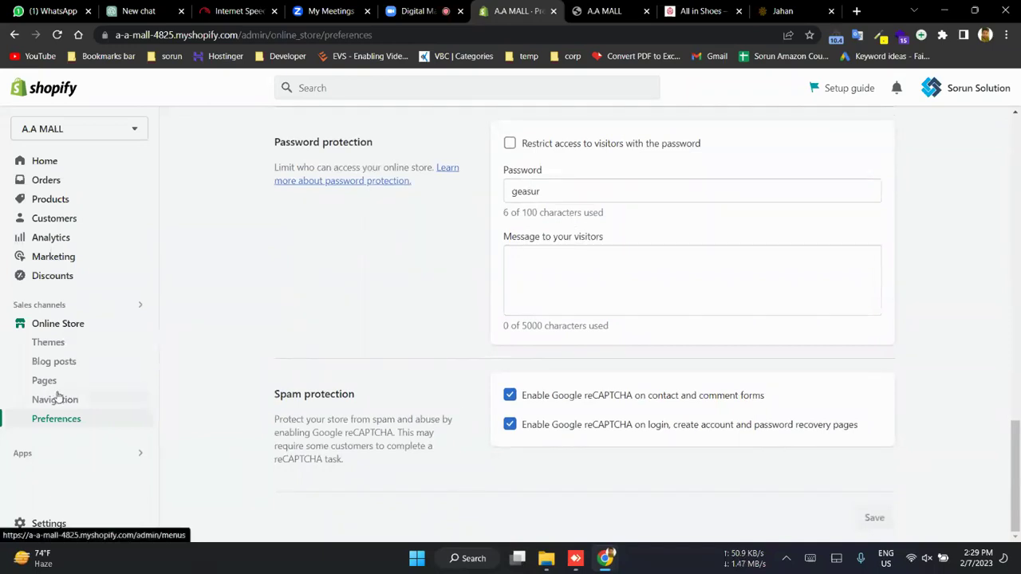
{"action": "left_click", "coordinate": [54, 201]}
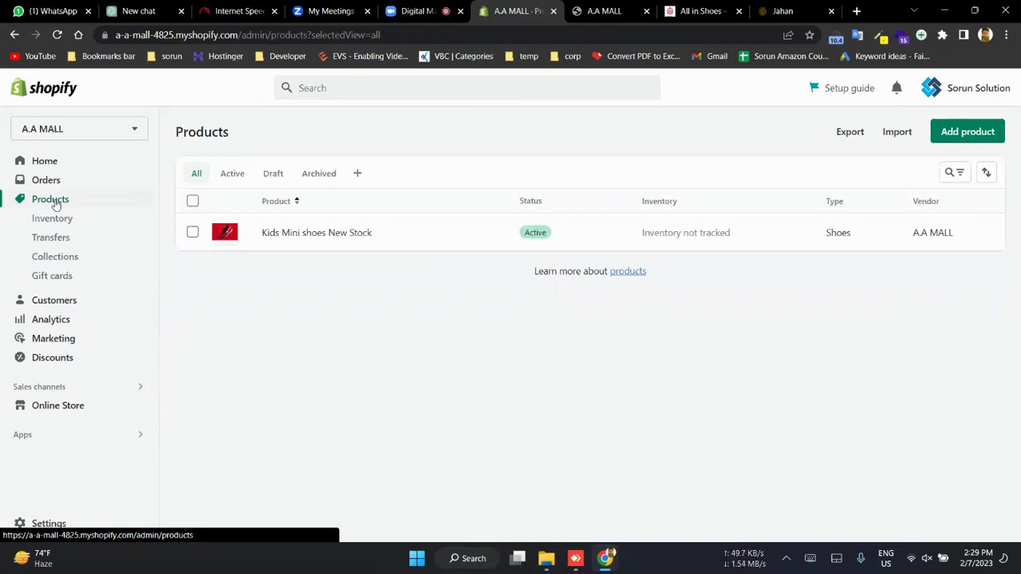
- Open the Themes page with the Refresh theme, then bring up the apps finder listing Email
{"action": "left_click", "coordinate": [57, 405]}
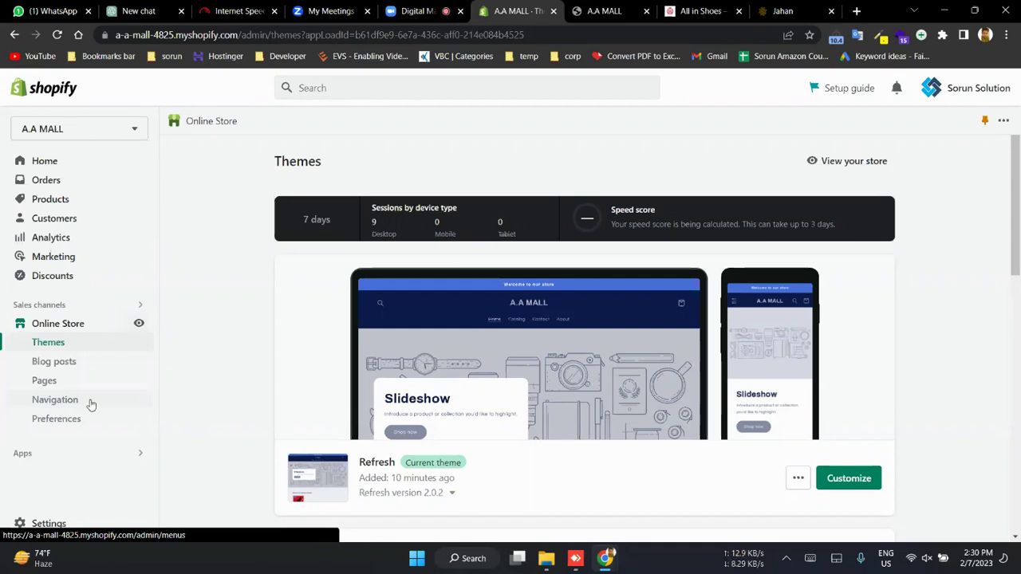
{"action": "left_click", "coordinate": [59, 462]}
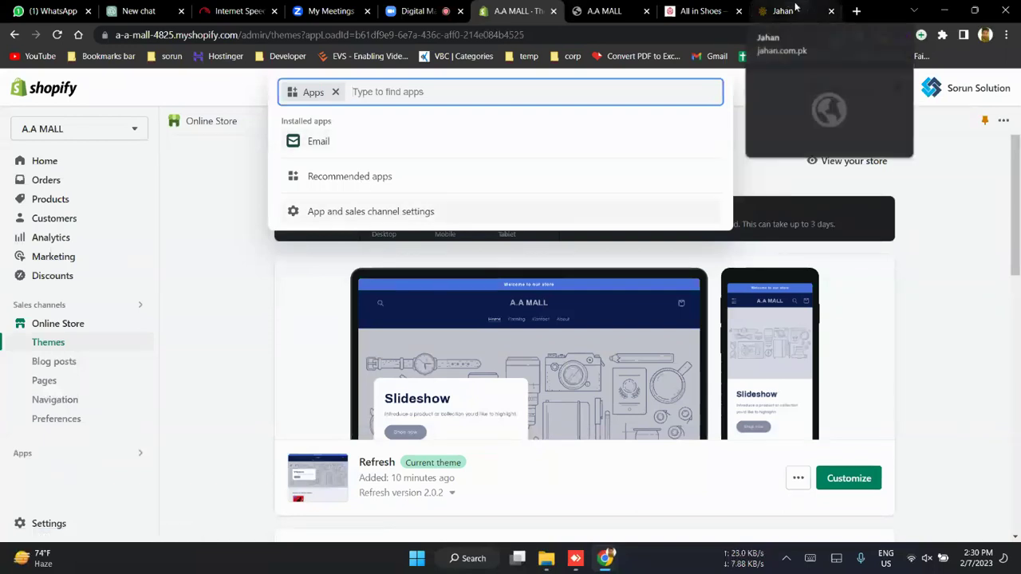
- Search Google for 'shopify app store' in a new tab and open the Shopify App Store site
{"action": "key", "text": "ctrl+t"}
{"action": "type", "text": "a"}
{"action": "type", "text": "sppe"}
{"action": "key", "text": "BackSpace"}
{"action": "key", "text": "BackSpace"}
{"action": "key", "text": "BackSpace"}
{"action": "key", "text": "BackSpace"}
{"action": "key", "text": "BackSpace"}
{"action": "type", "text": "shopify app store"}
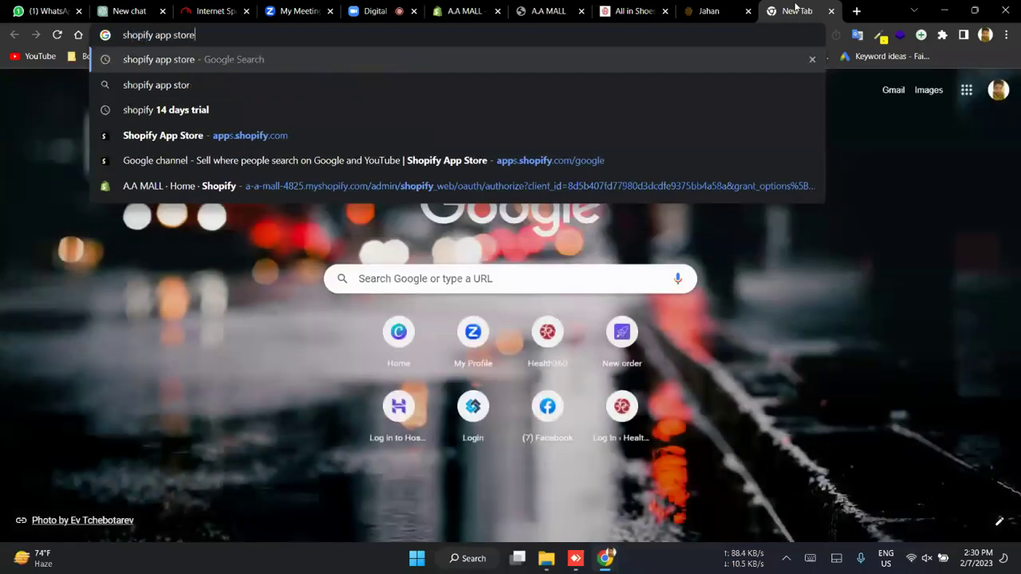
{"action": "key", "text": "Return"}
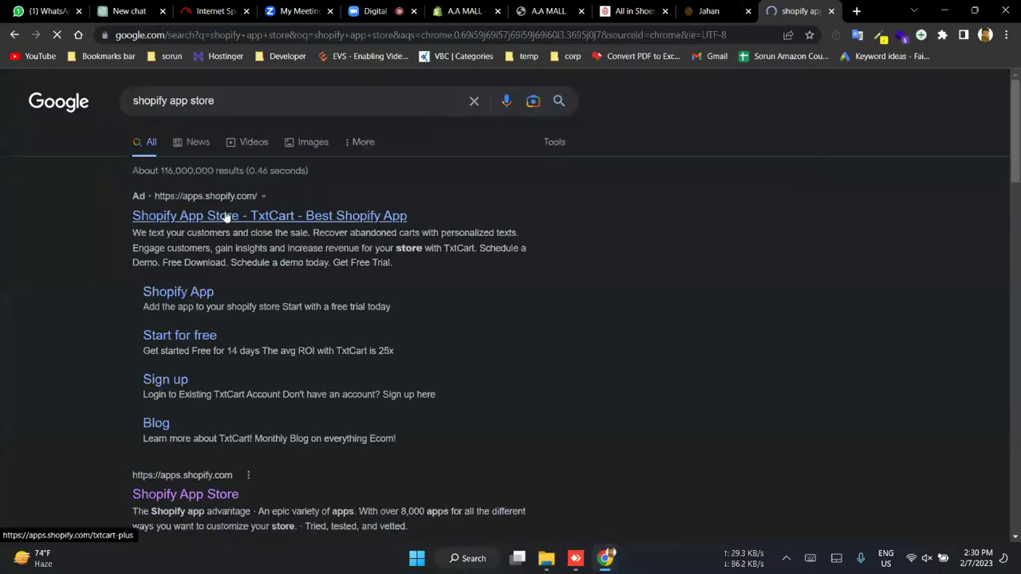
{"action": "left_click", "coordinate": [204, 500]}
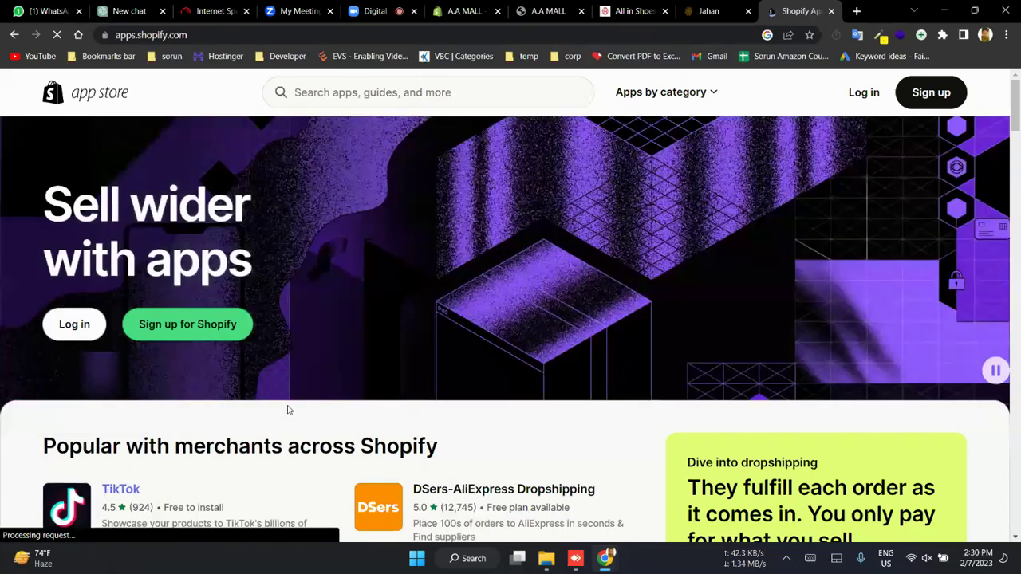
- Browse popular merchant apps like Klaviyo, DSers and Printful, then start a new tab for health360.pk
{"action": "scroll", "coordinate": [289, 410], "scroll_direction": "down", "scroll_amount": 3}
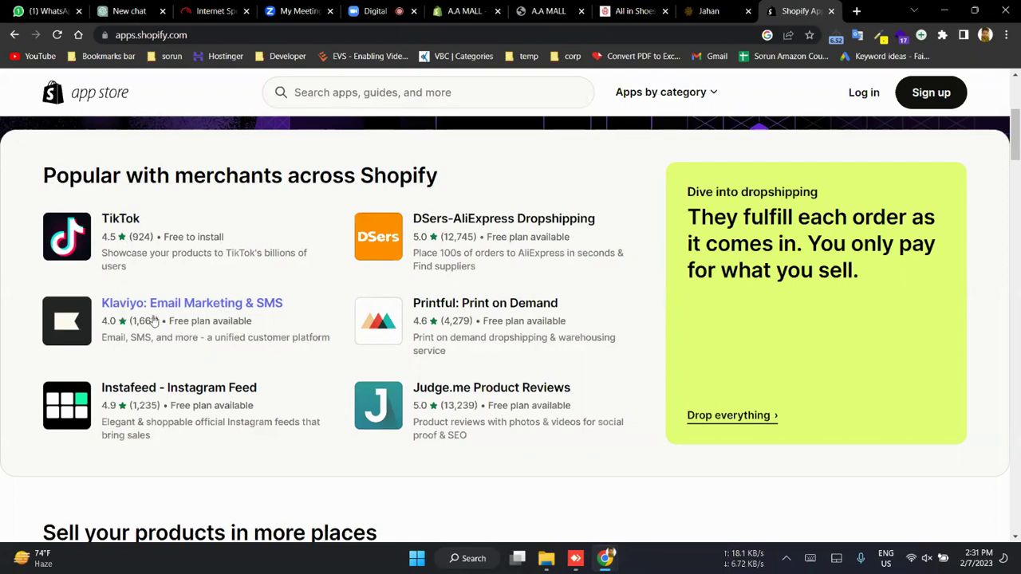
{"action": "scroll", "coordinate": [183, 334], "scroll_direction": "down", "scroll_amount": 1}
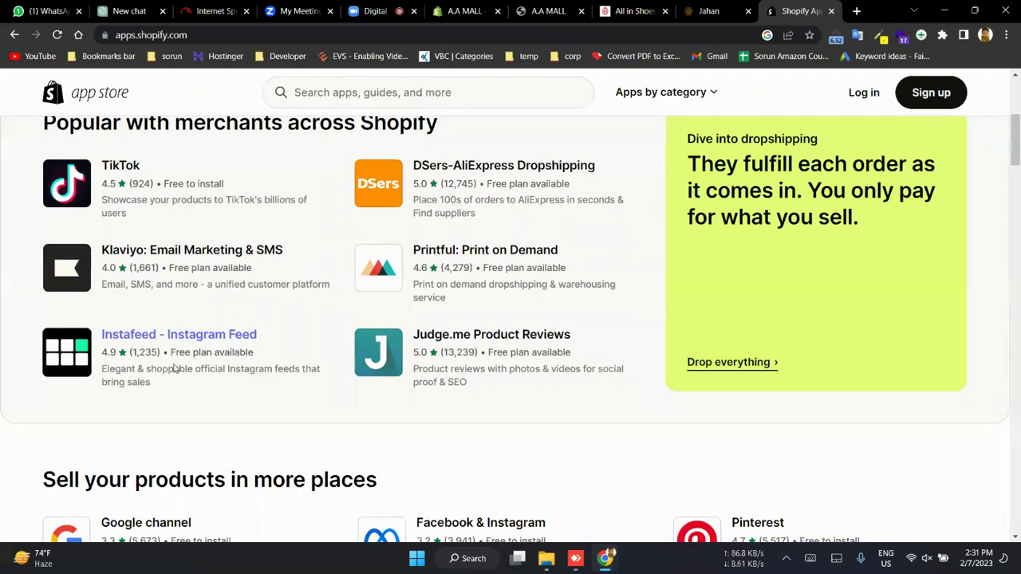
{"action": "key", "text": "ctrl+t"}
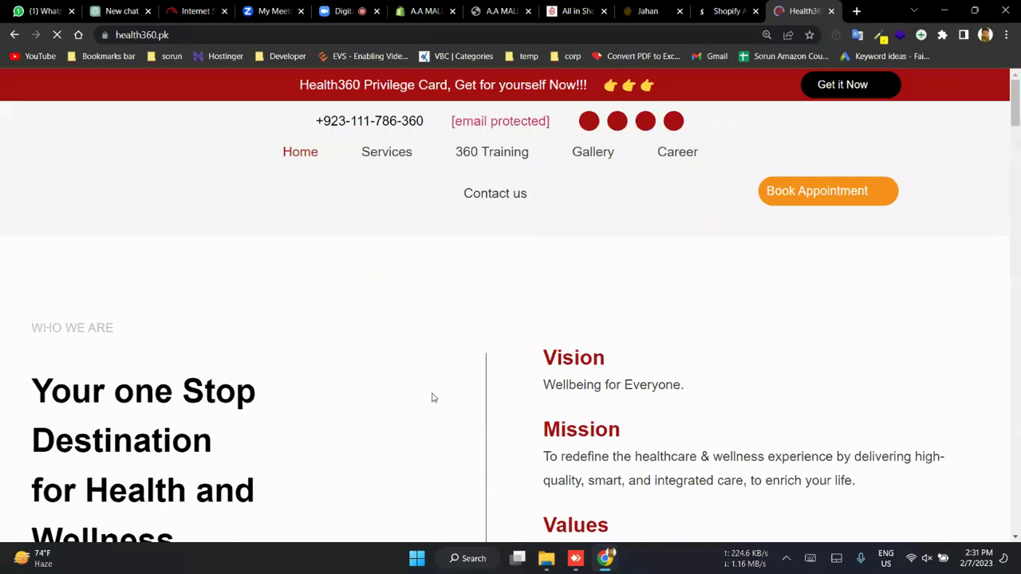
- Scroll through the health360.pk page down to its Instagram feed, resetting the page zoom
{"action": "scroll", "coordinate": [431, 398], "scroll_direction": "down", "scroll_amount": 20}
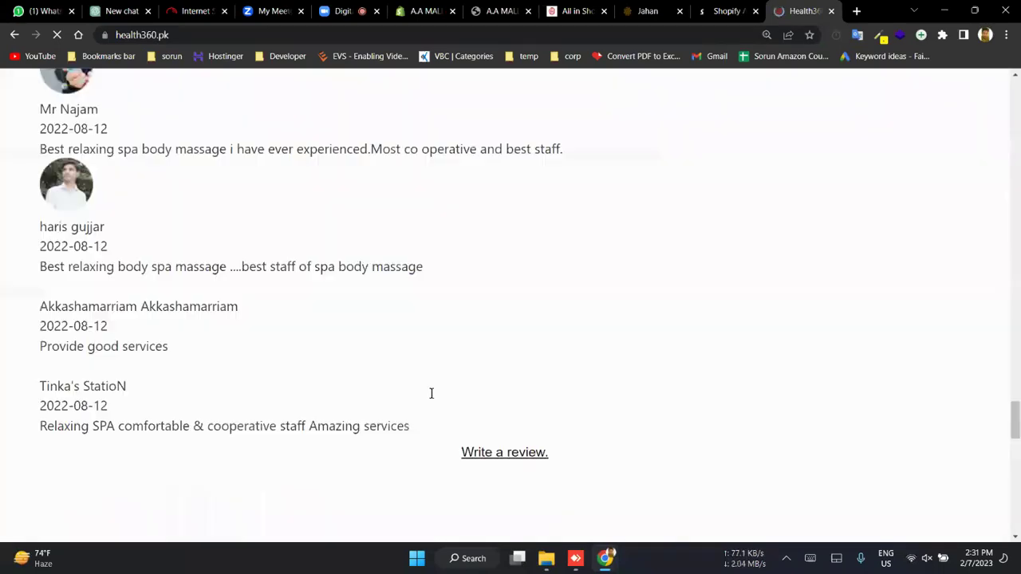
{"action": "scroll", "coordinate": [432, 398], "scroll_direction": "down", "scroll_amount": 5}
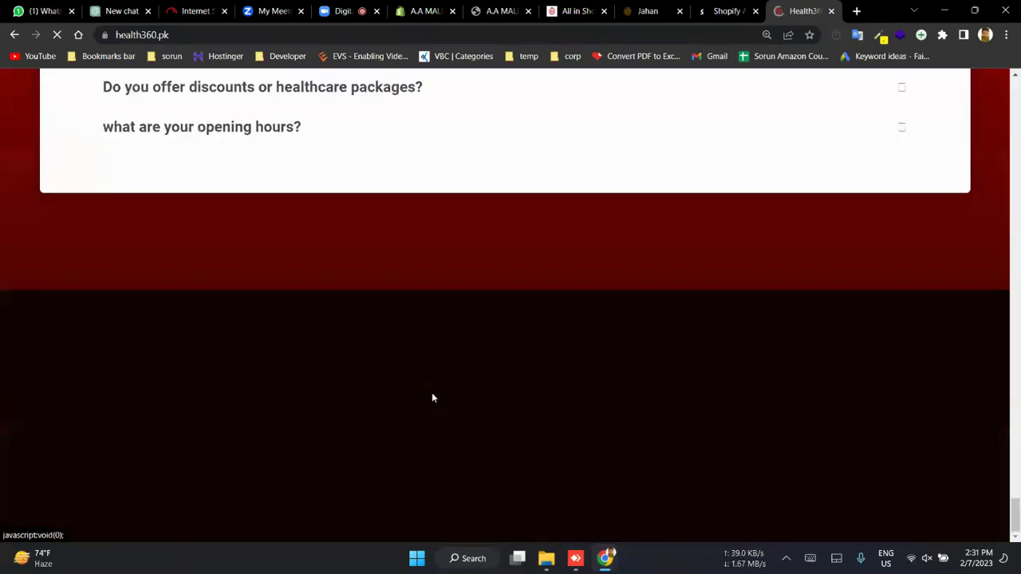
{"action": "scroll", "coordinate": [431, 393], "scroll_direction": "up", "scroll_amount": 5}
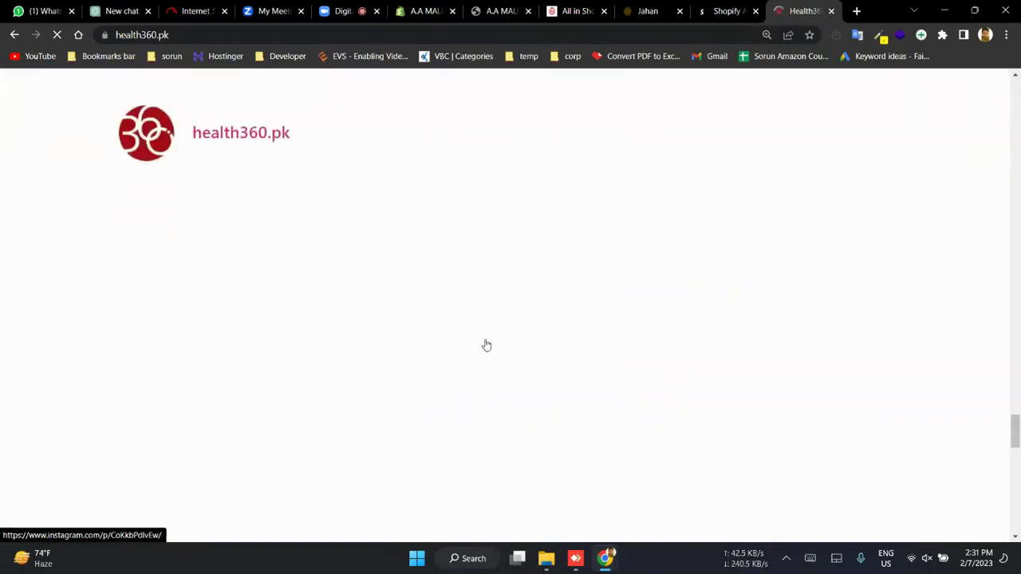
{"action": "key", "text": "ctrl+minus"}
{"action": "key", "text": "ctrl+minus"}
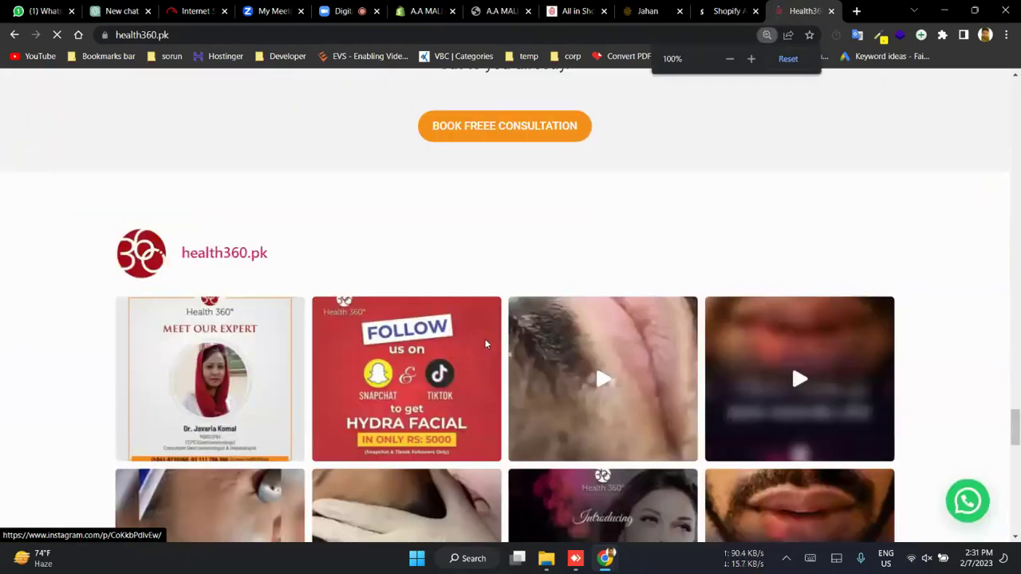
{"action": "scroll", "coordinate": [19, 398], "scroll_direction": "down", "scroll_amount": 1}
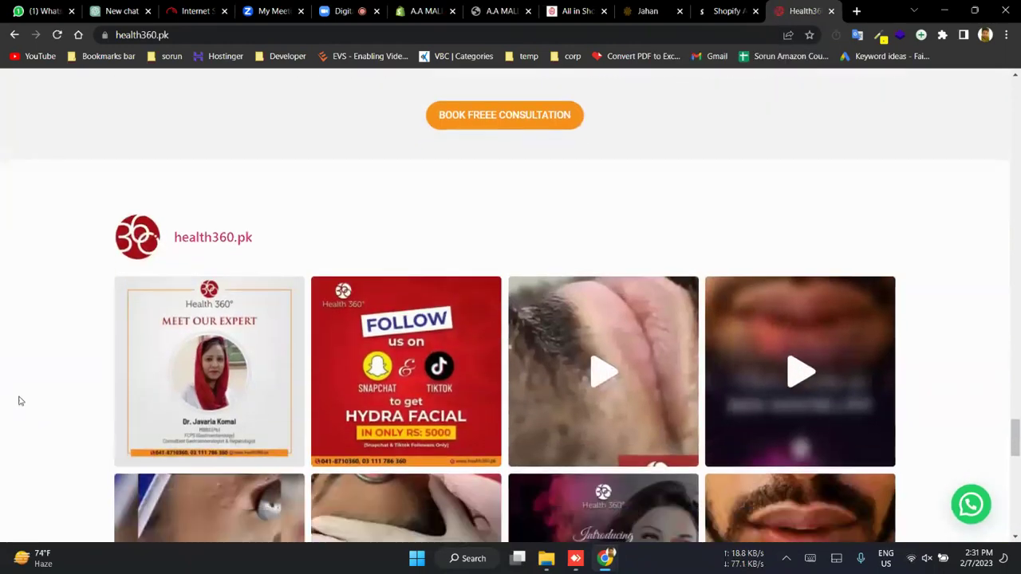
{"action": "scroll", "coordinate": [19, 400], "scroll_direction": "down", "scroll_amount": 2}
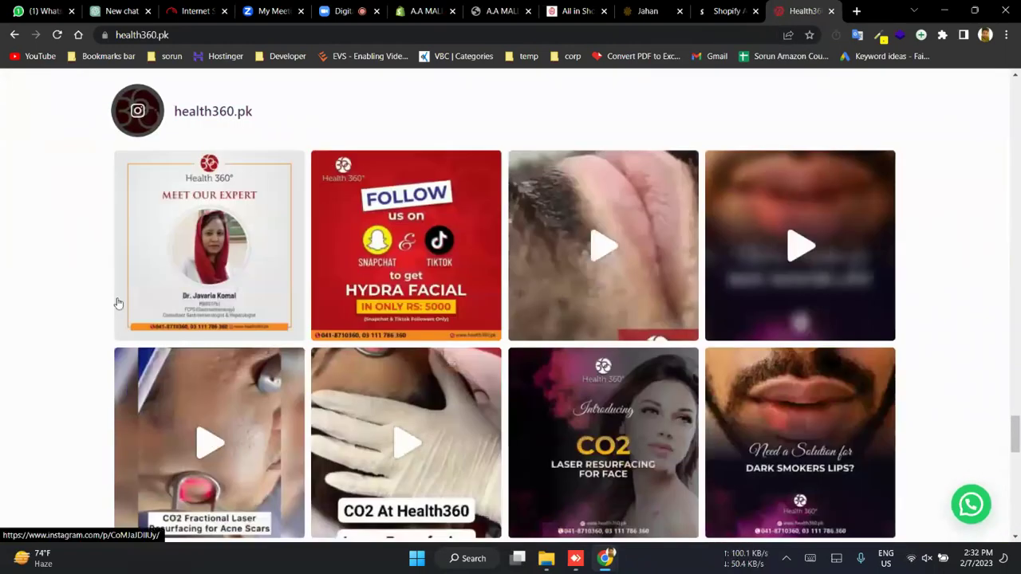
{"action": "scroll", "coordinate": [281, 305], "scroll_direction": "down", "scroll_amount": 1}
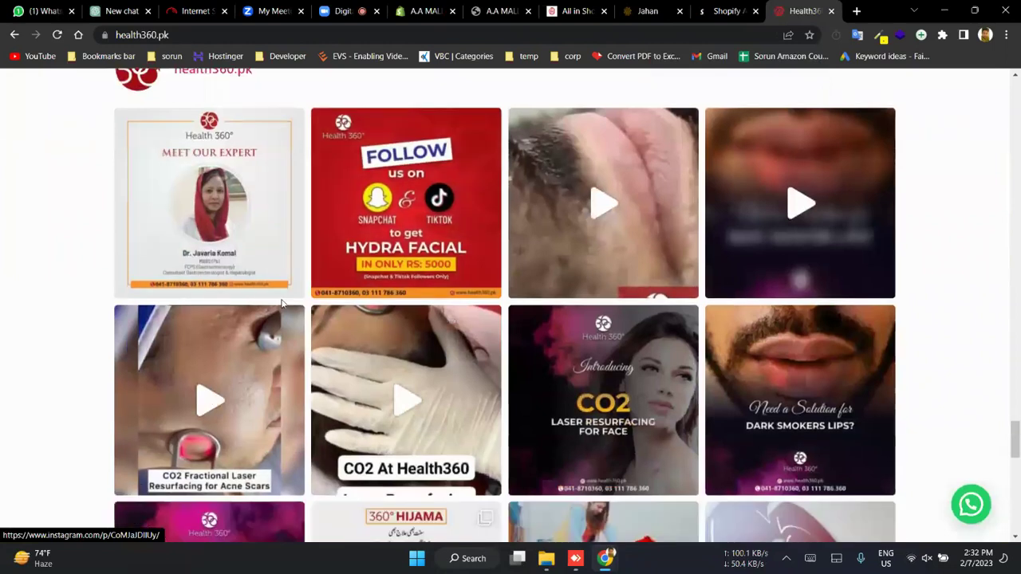
{"action": "scroll", "coordinate": [429, 294], "scroll_direction": "down", "scroll_amount": 1}
{"action": "scroll", "coordinate": [428, 294], "scroll_direction": "down", "scroll_amount": 3}
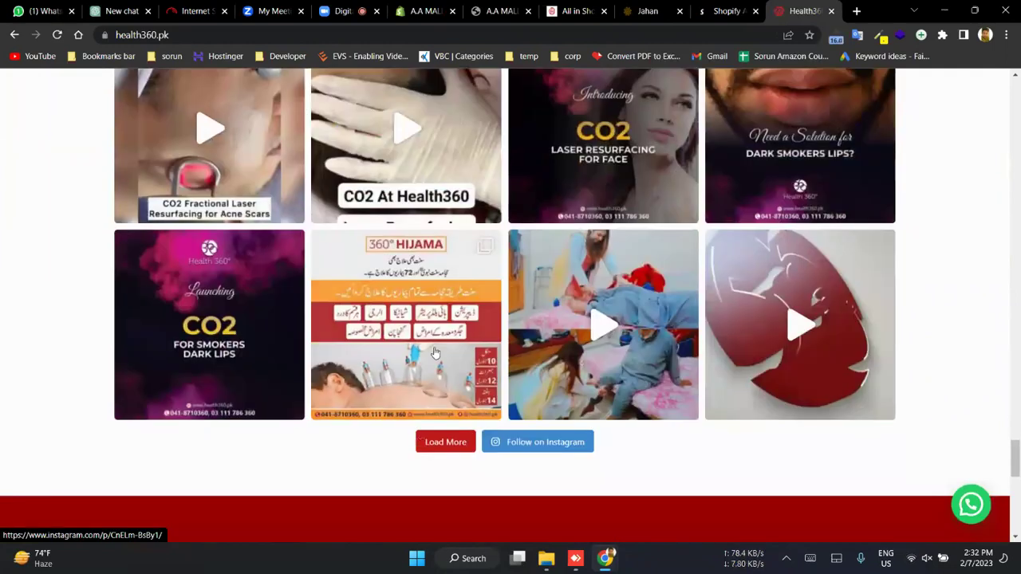
- Open the Hijama Instagram post, then close the Health360 and Instagram tabs
{"action": "left_click", "coordinate": [434, 353]}
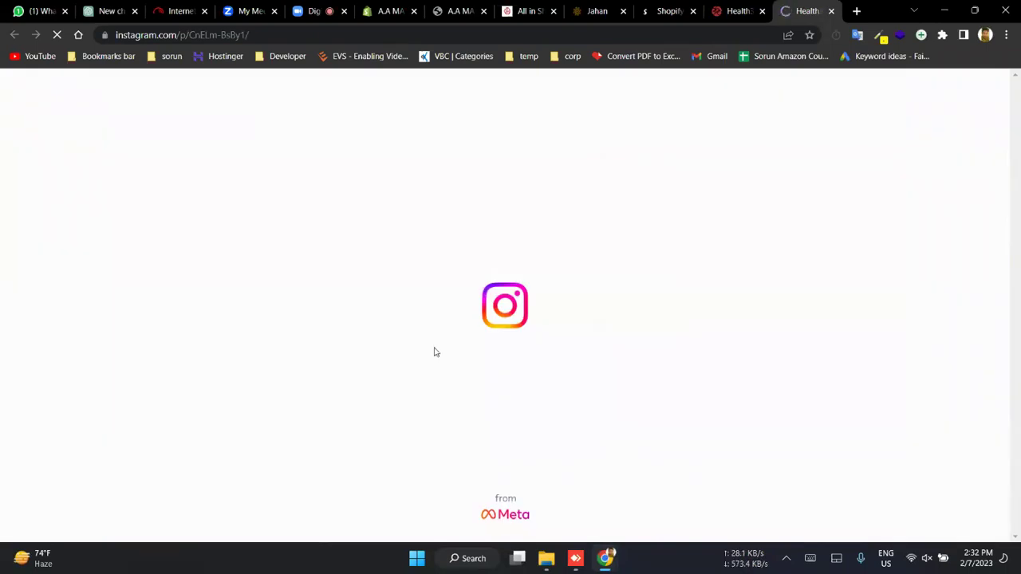
{"action": "left_click", "coordinate": [737, 10]}
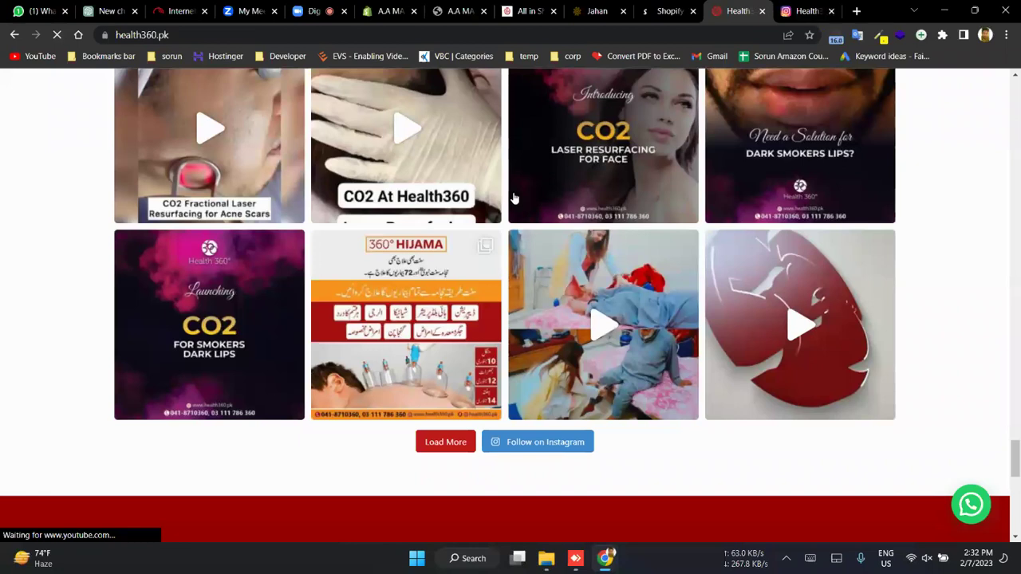
{"action": "scroll", "coordinate": [514, 198], "scroll_direction": "up", "scroll_amount": 3}
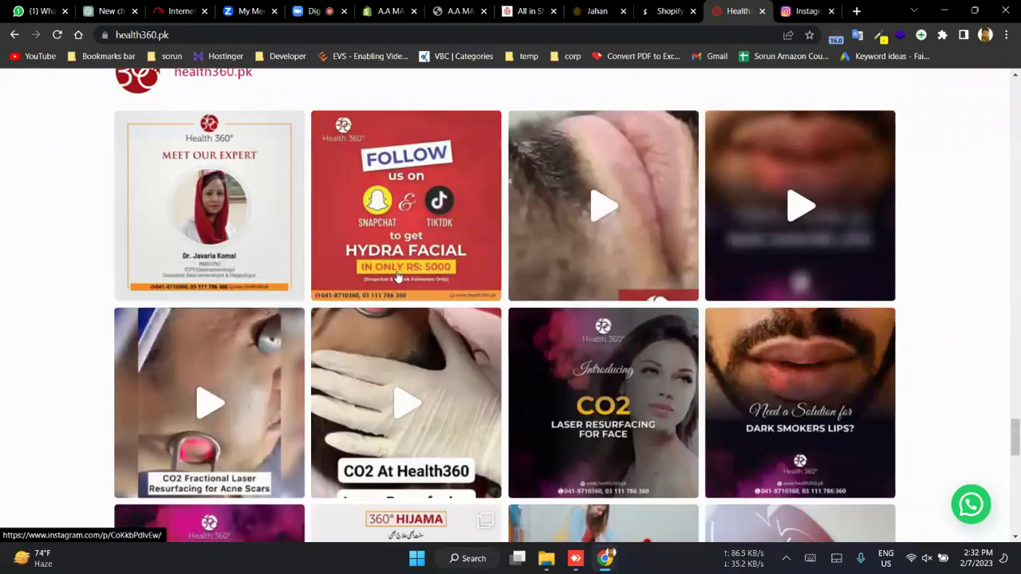
{"action": "key", "text": "ctrl+w"}
{"action": "key", "text": "ctrl+w"}
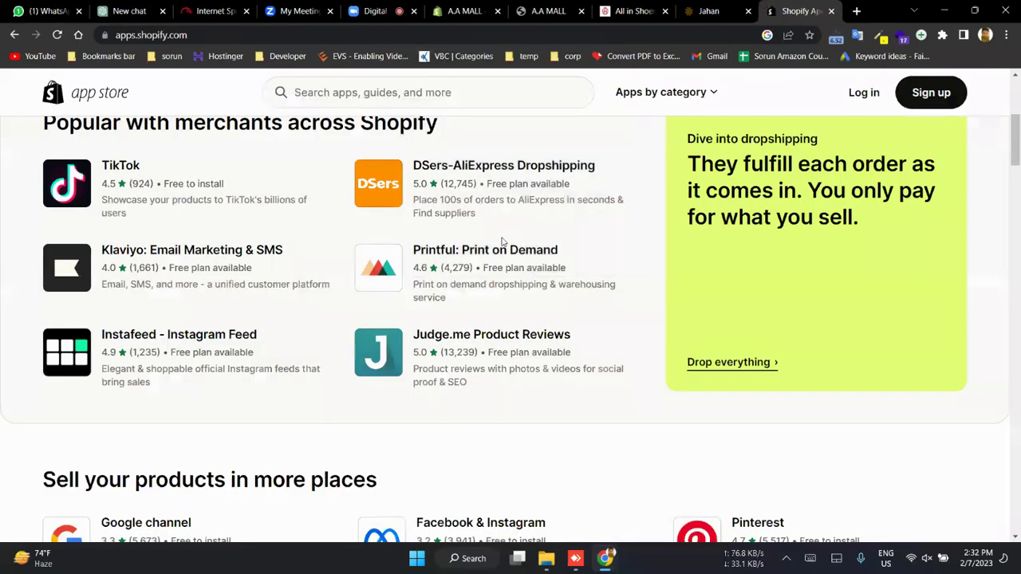
- Leave the App Store page and return to the A.A MALL admin Themes page with its apps finder
{"action": "scroll", "coordinate": [503, 242], "scroll_direction": "down", "scroll_amount": 1}
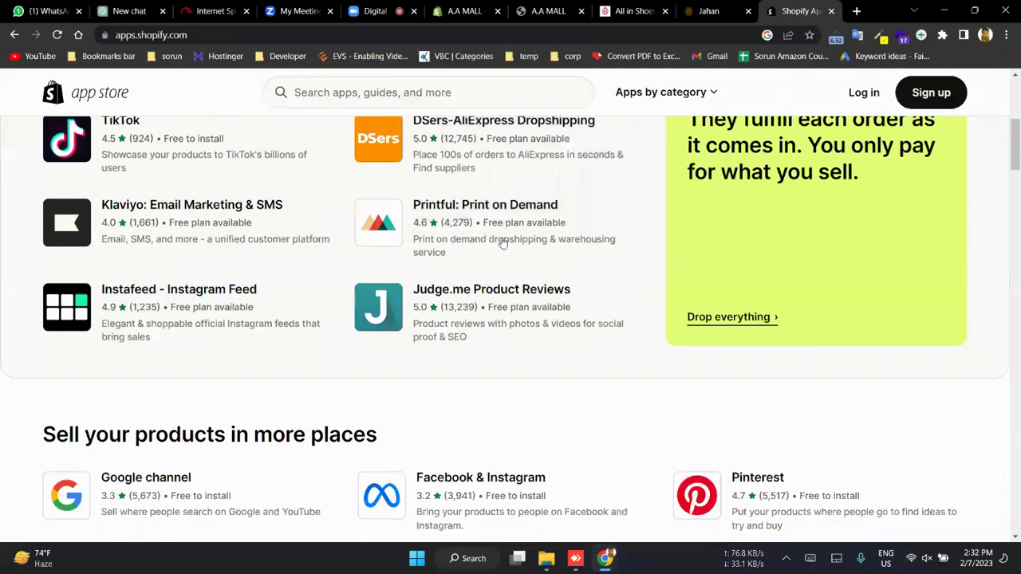
{"action": "scroll", "coordinate": [502, 242], "scroll_direction": "down", "scroll_amount": 4}
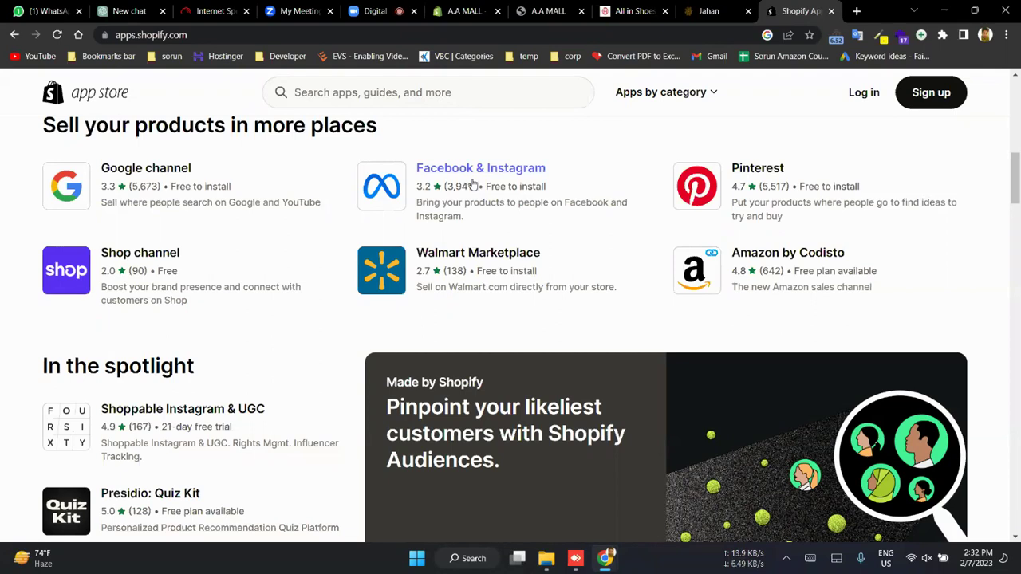
{"action": "scroll", "coordinate": [471, 182], "scroll_direction": "up", "scroll_amount": 9}
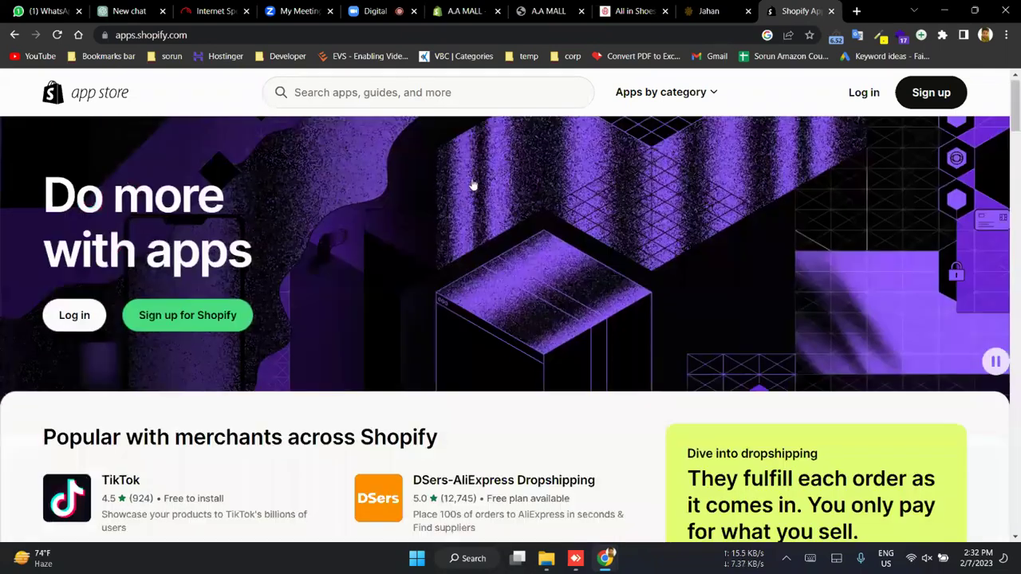
{"action": "left_click", "coordinate": [465, 10]}
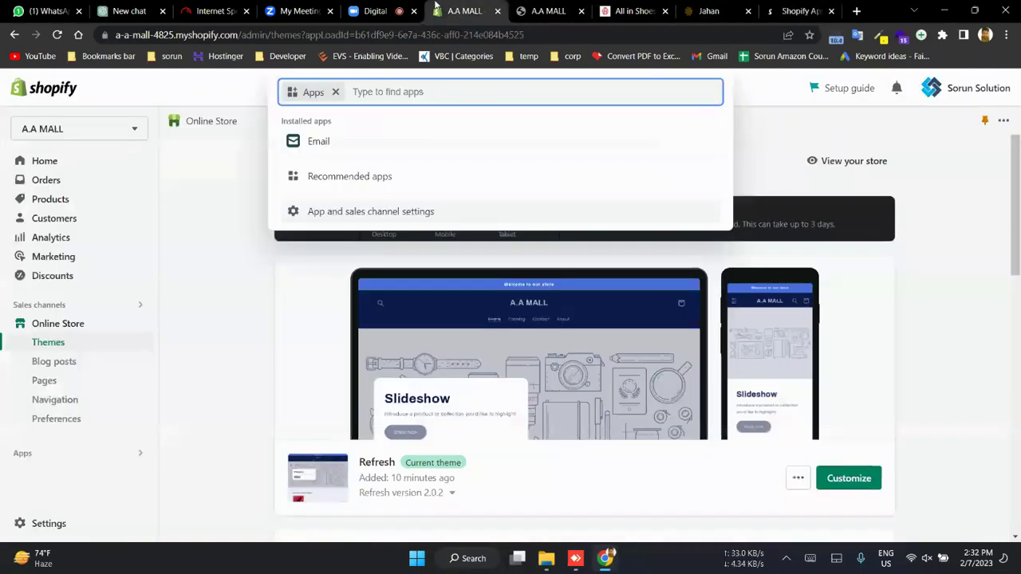
- Dismiss the apps suggestions and open the current Refresh theme in the theme editor
{"action": "left_click", "coordinate": [248, 428]}
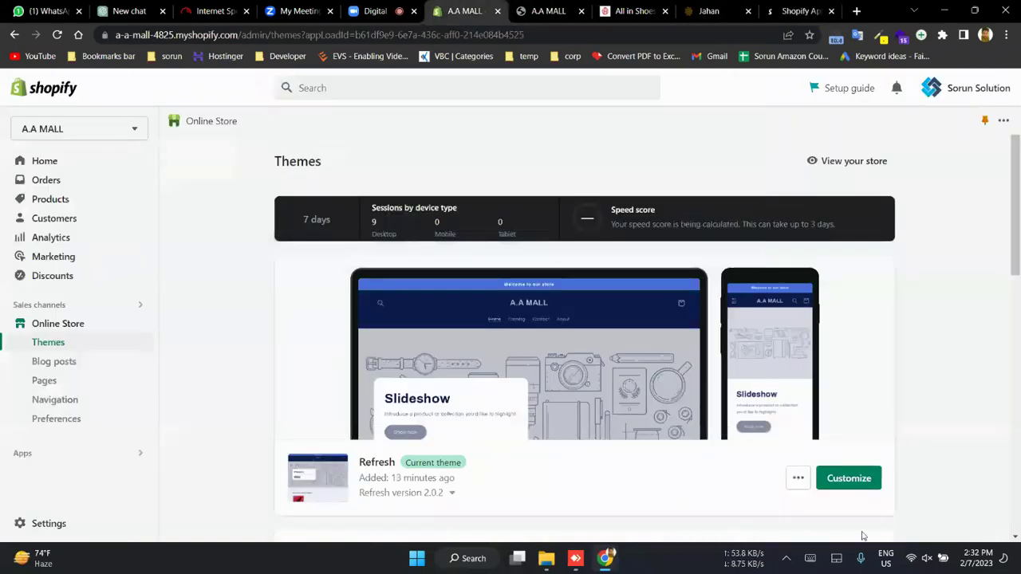
{"action": "left_click", "coordinate": [848, 481]}
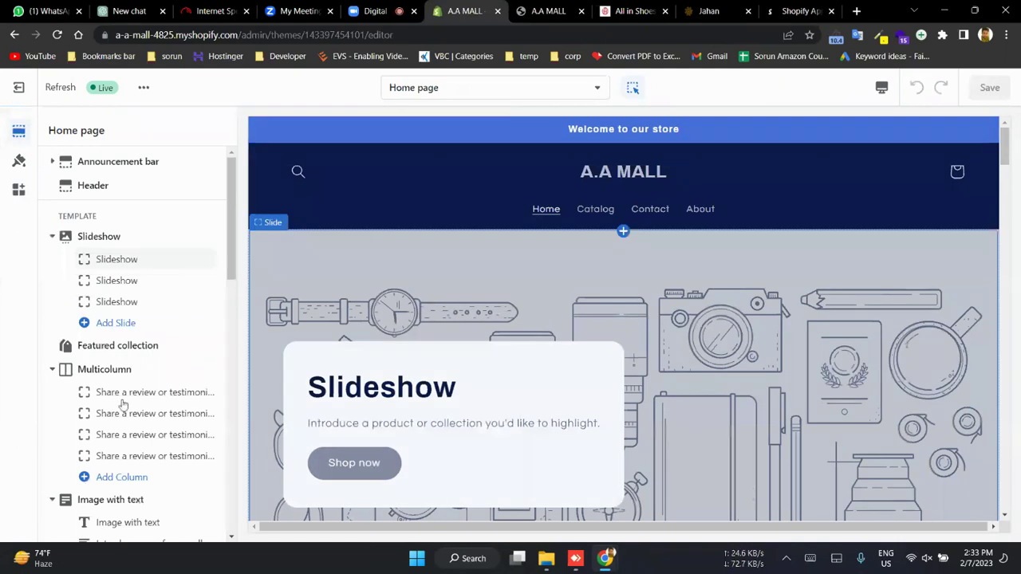
{"action": "scroll", "coordinate": [170, 399], "scroll_direction": "down", "scroll_amount": 5}
{"action": "scroll", "coordinate": [123, 404], "scroll_direction": "up", "scroll_amount": 5}
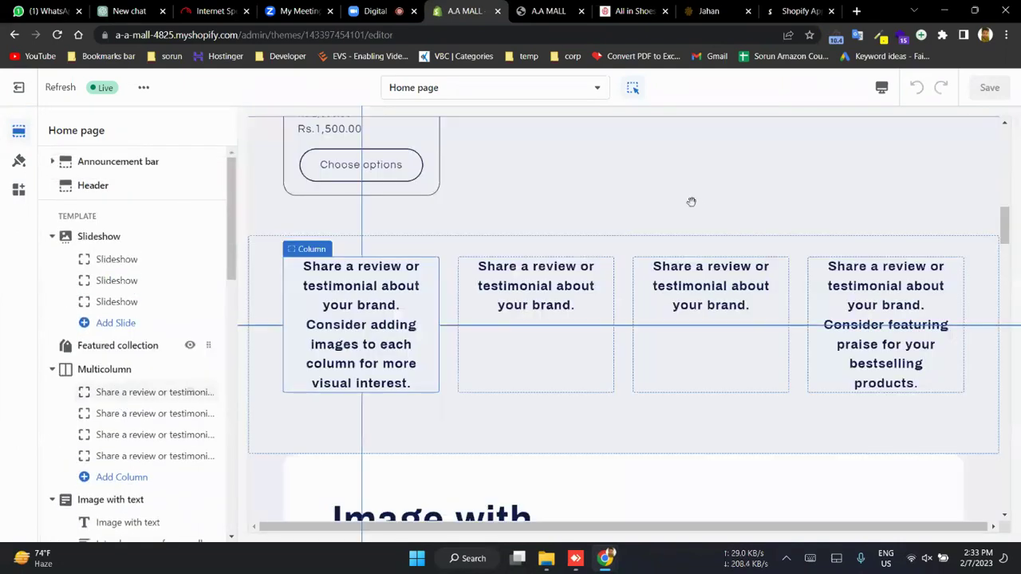
{"action": "scroll", "coordinate": [691, 200], "scroll_direction": "up", "scroll_amount": 10}
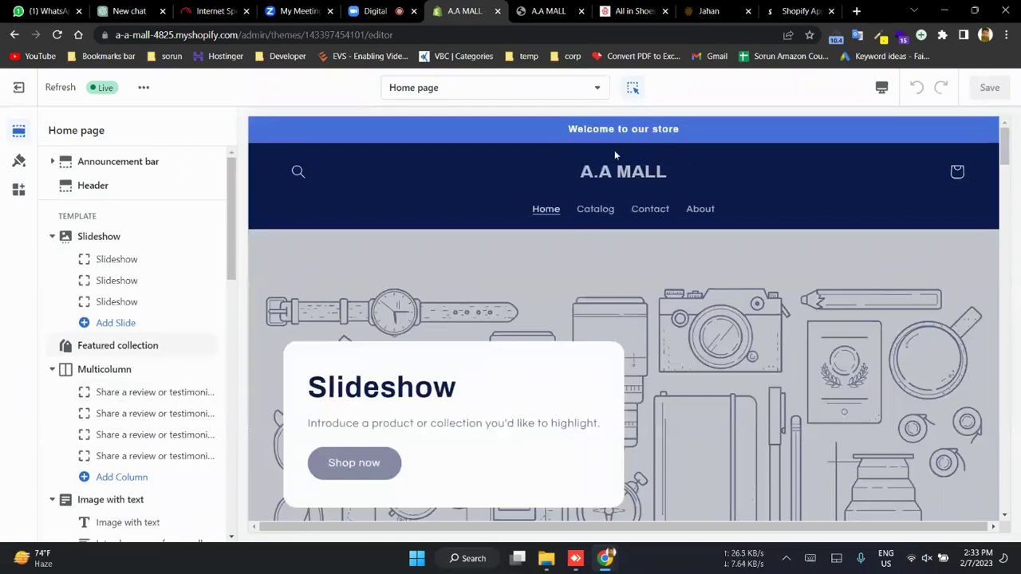
{"action": "left_click", "coordinate": [510, 150]}
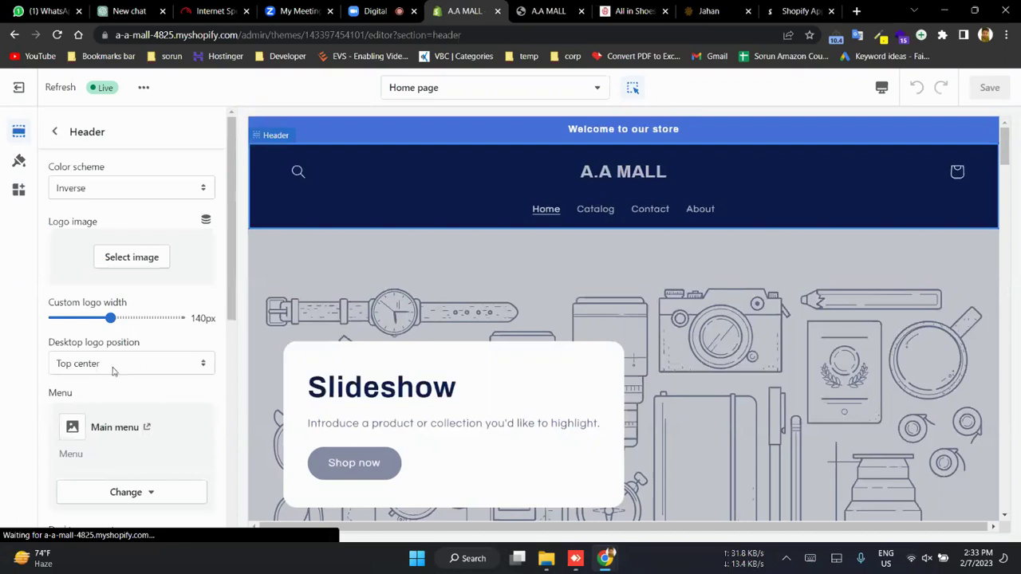
{"action": "scroll", "coordinate": [113, 370], "scroll_direction": "down", "scroll_amount": 2}
{"action": "scroll", "coordinate": [116, 343], "scroll_direction": "up", "scroll_amount": 2}
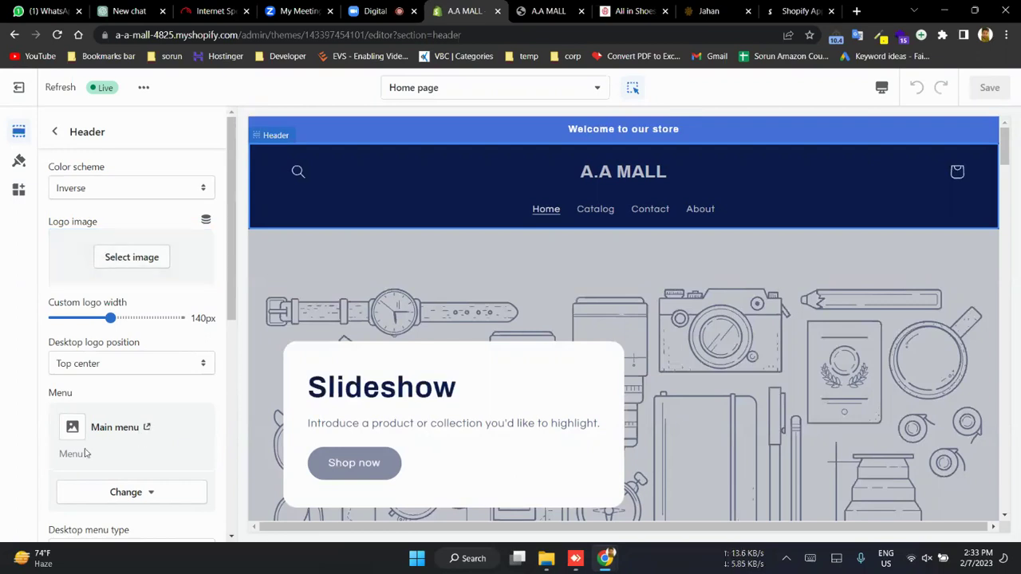
{"action": "scroll", "coordinate": [100, 499], "scroll_direction": "down", "scroll_amount": 1}
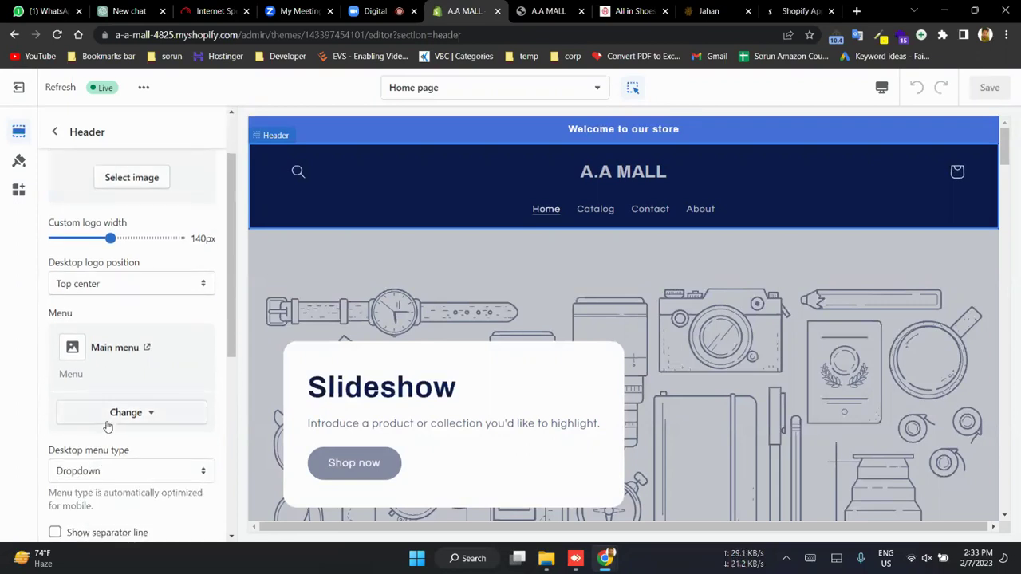
{"action": "left_click", "coordinate": [107, 422]}
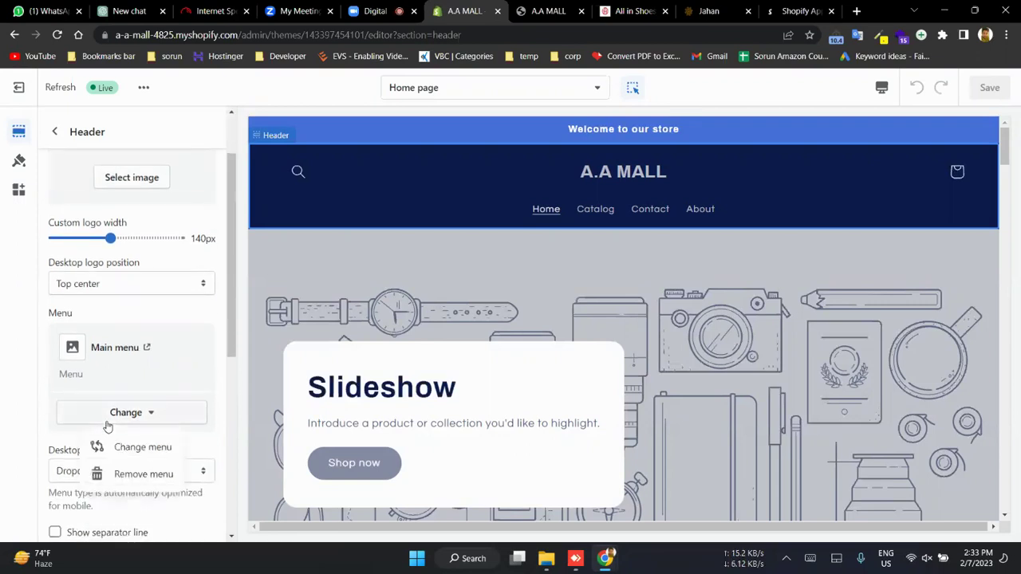
{"action": "scroll", "coordinate": [99, 316], "scroll_direction": "down", "scroll_amount": 1}
{"action": "scroll", "coordinate": [98, 315], "scroll_direction": "down", "scroll_amount": 5}
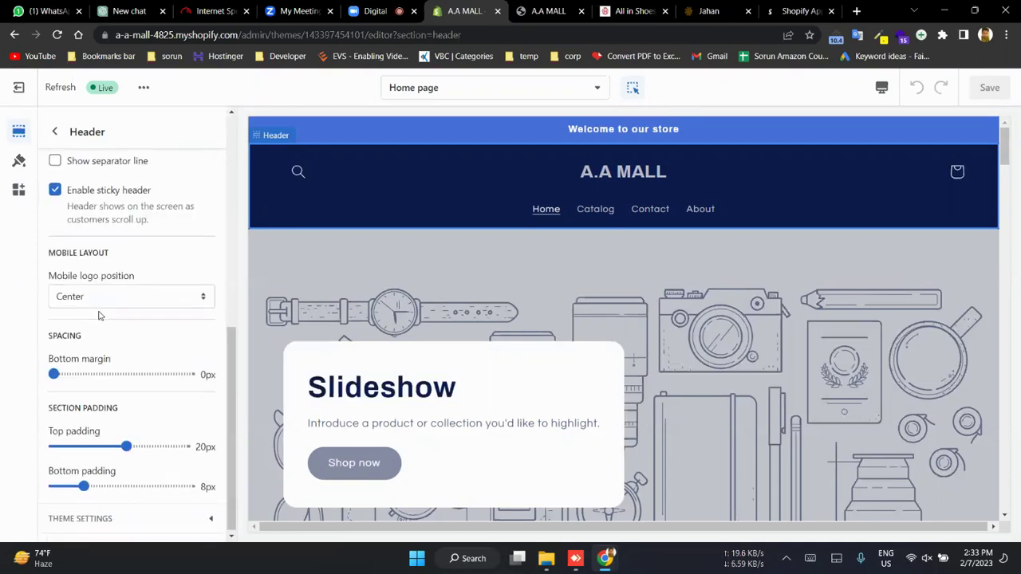
{"action": "scroll", "coordinate": [99, 316], "scroll_direction": "up", "scroll_amount": 5}
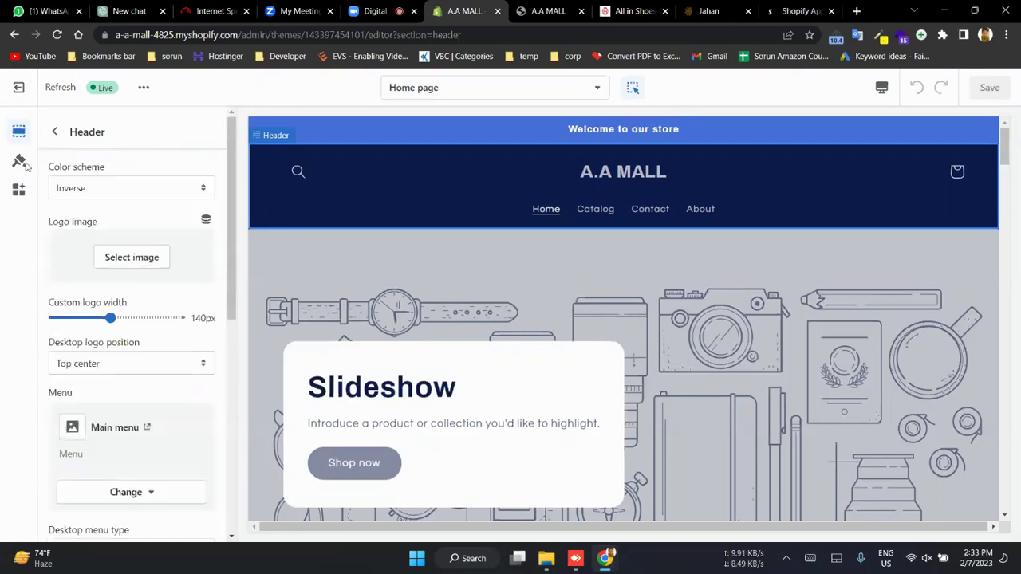
{"action": "left_click", "coordinate": [54, 132]}
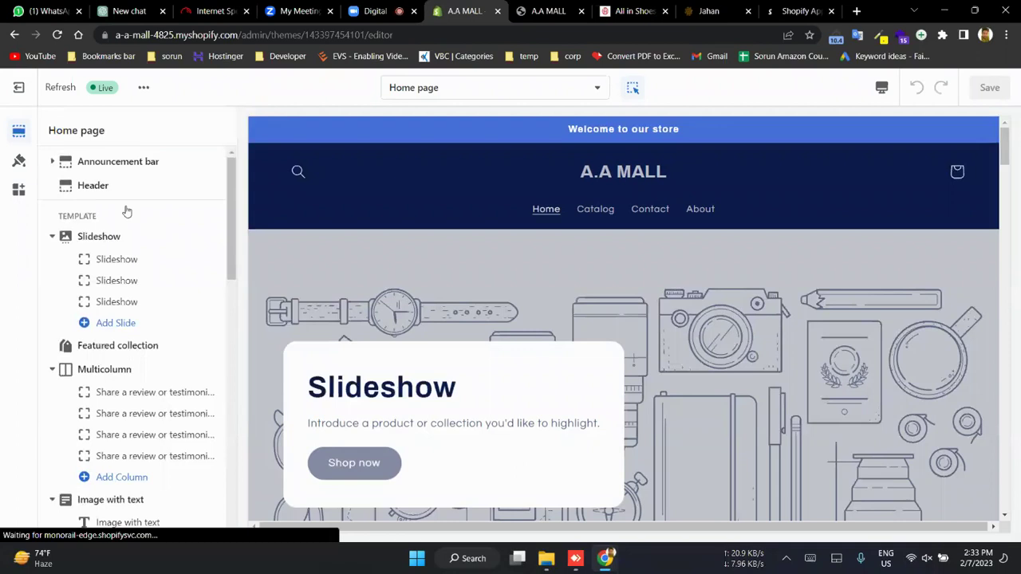
{"action": "left_click", "coordinate": [88, 162]}
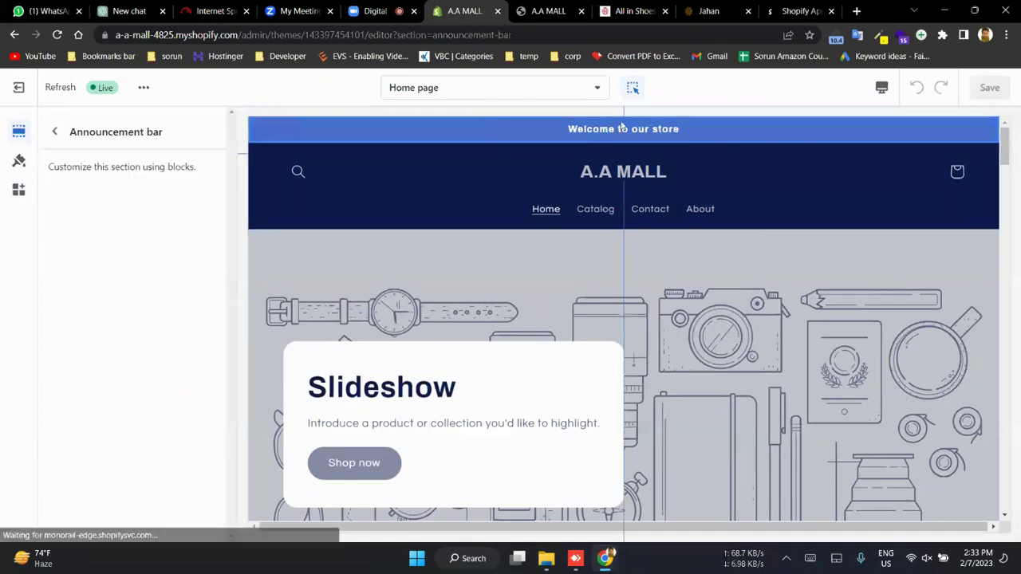
{"action": "left_click", "coordinate": [54, 132]}
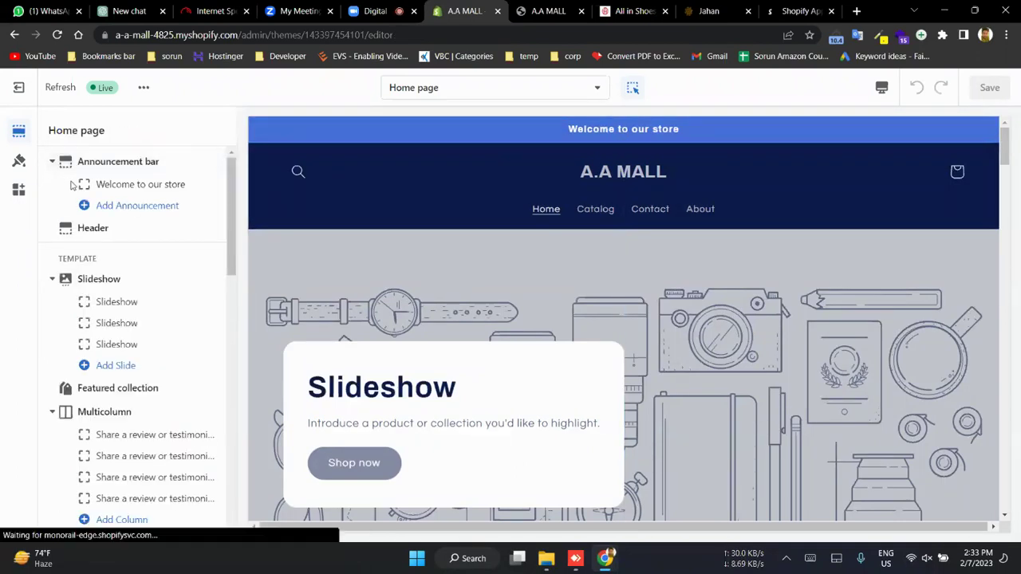
{"action": "left_click", "coordinate": [118, 185]}
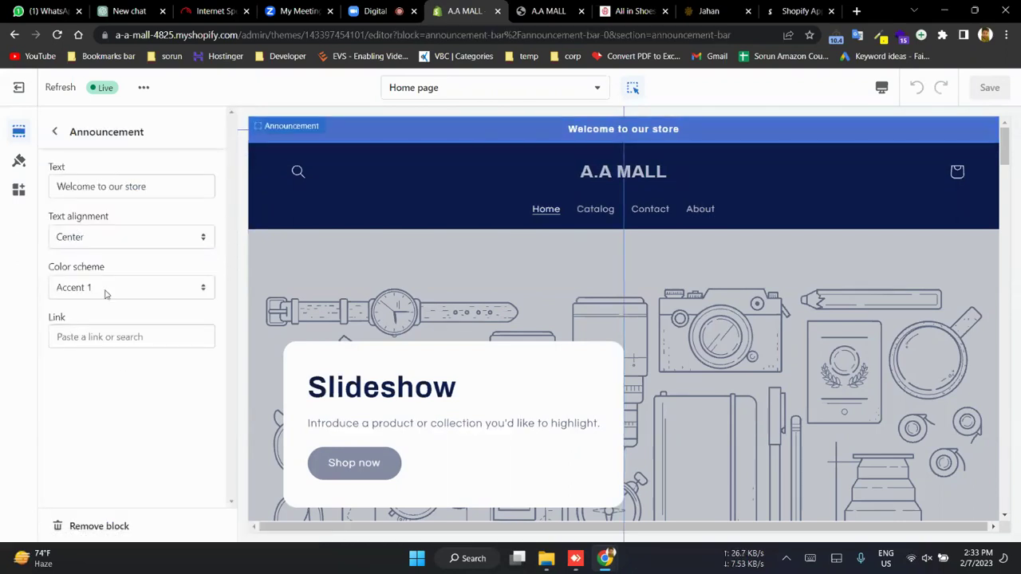
{"action": "left_click", "coordinate": [118, 339]}
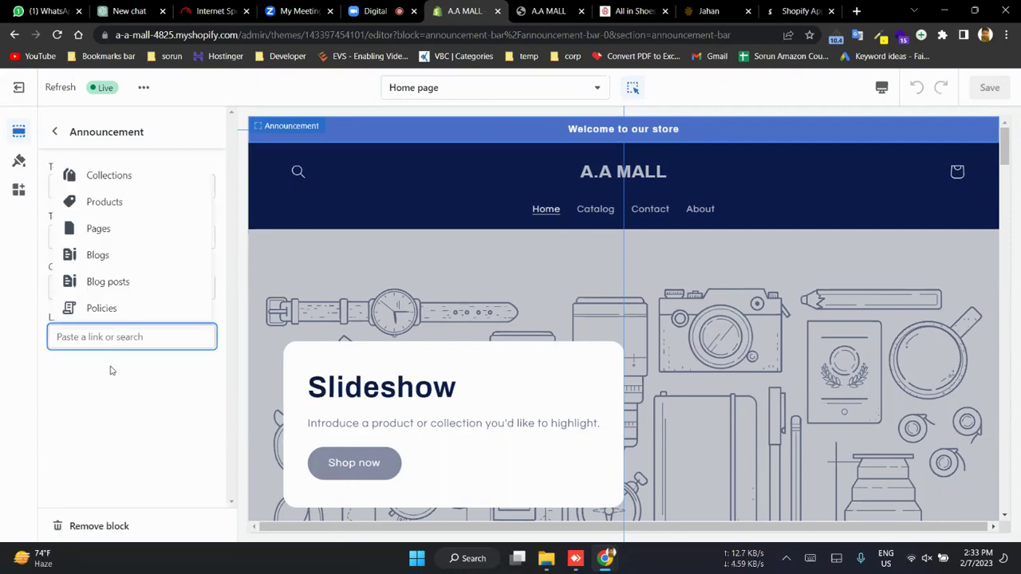
{"action": "left_click", "coordinate": [106, 401]}
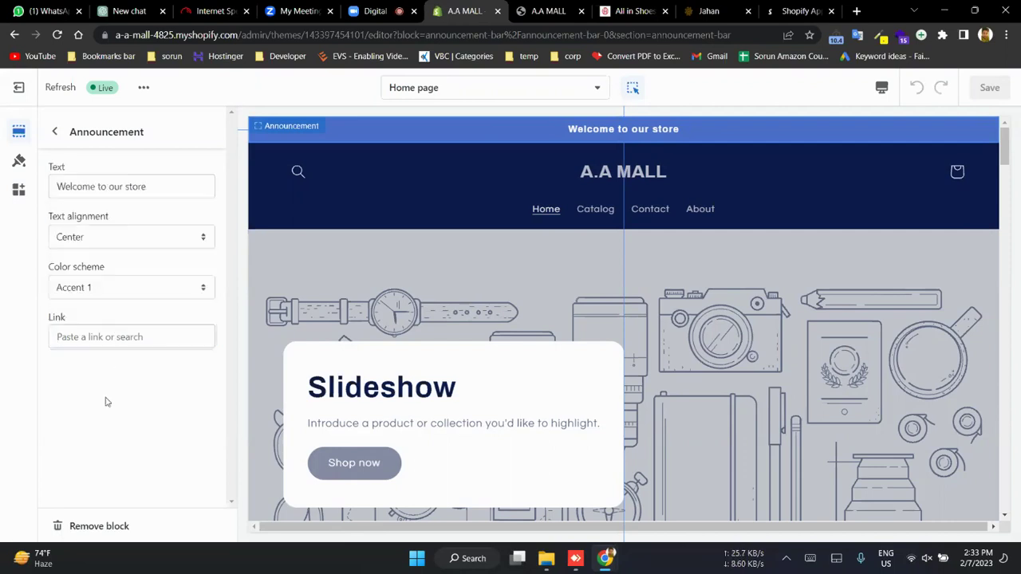
{"action": "left_click", "coordinate": [55, 127]}
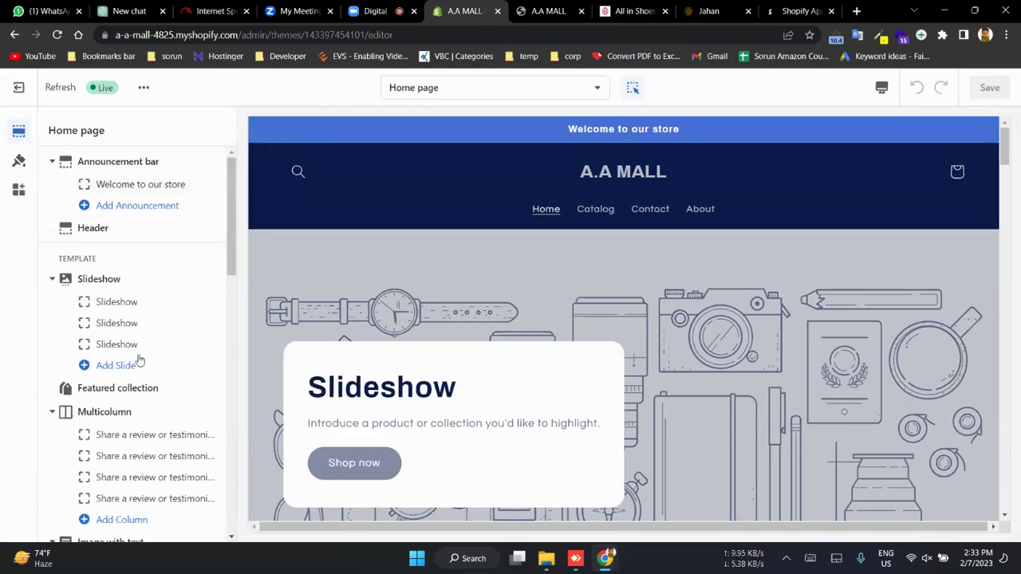
- Look over the Slideshow section settings and go back to the home page sections list
{"action": "left_click", "coordinate": [94, 281]}
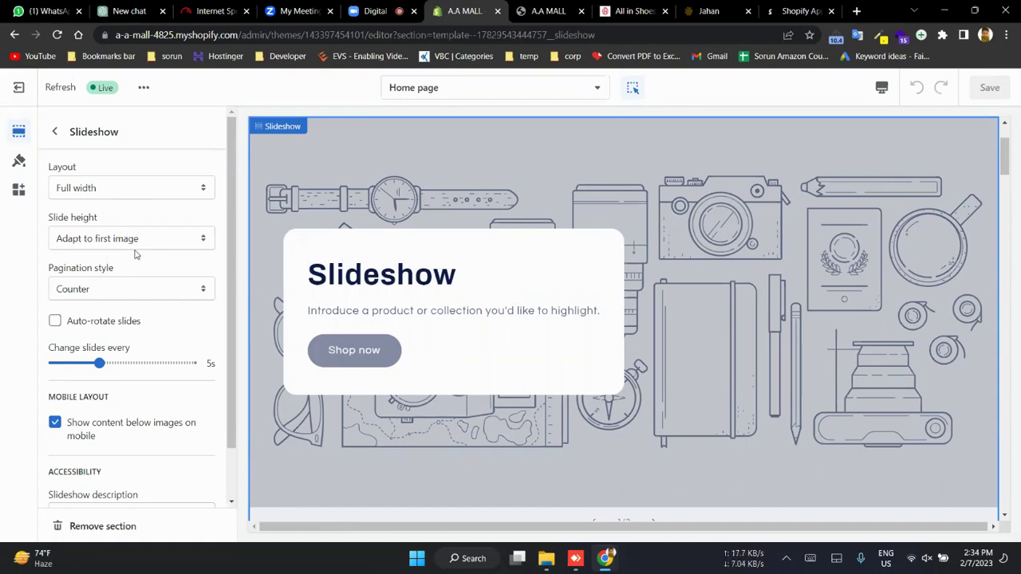
{"action": "scroll", "coordinate": [134, 253], "scroll_direction": "down", "scroll_amount": 1}
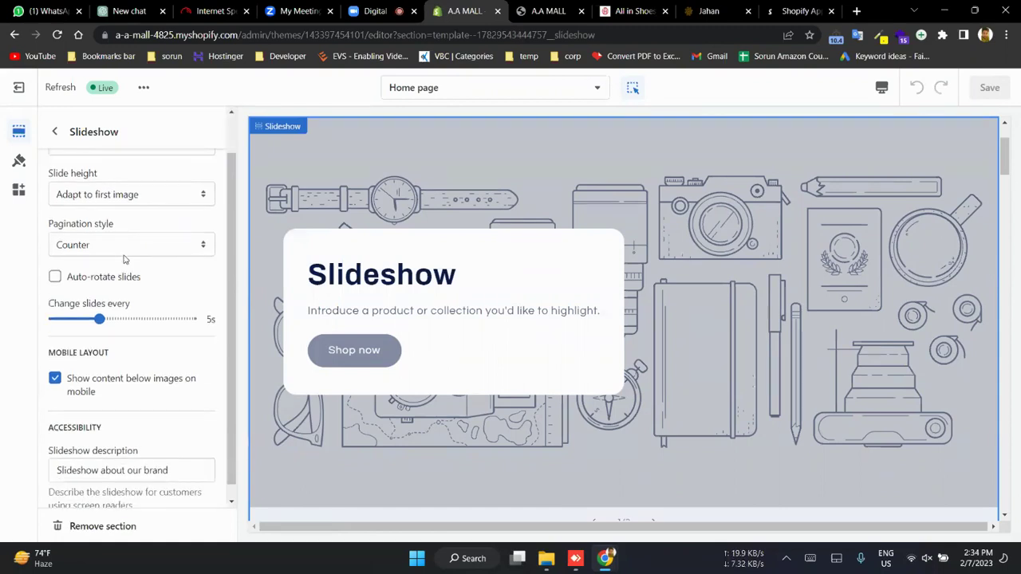
{"action": "scroll", "coordinate": [95, 317], "scroll_direction": "up", "scroll_amount": 1}
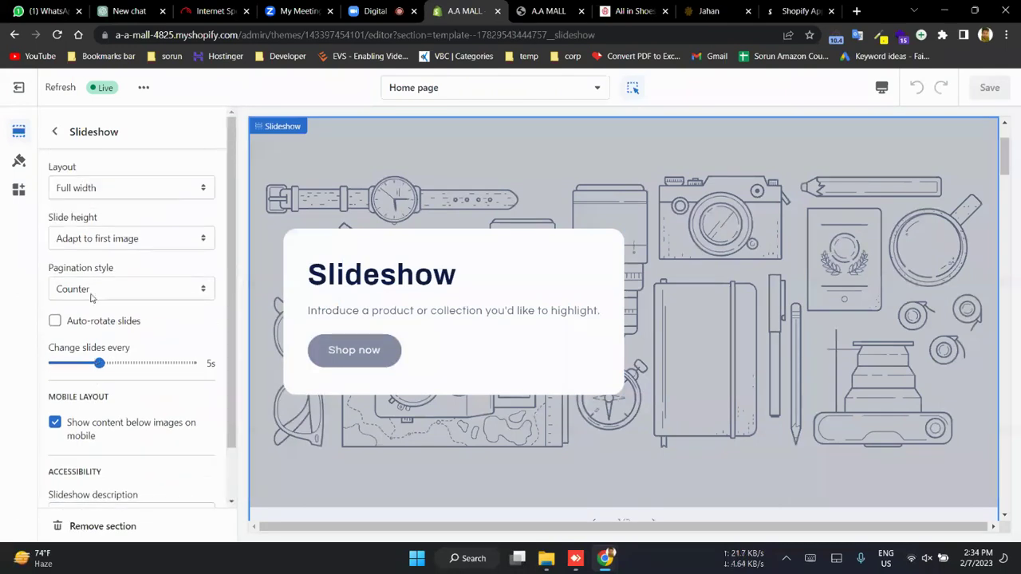
{"action": "left_click", "coordinate": [53, 134]}
{"action": "scroll", "coordinate": [152, 383], "scroll_direction": "down", "scroll_amount": 2}
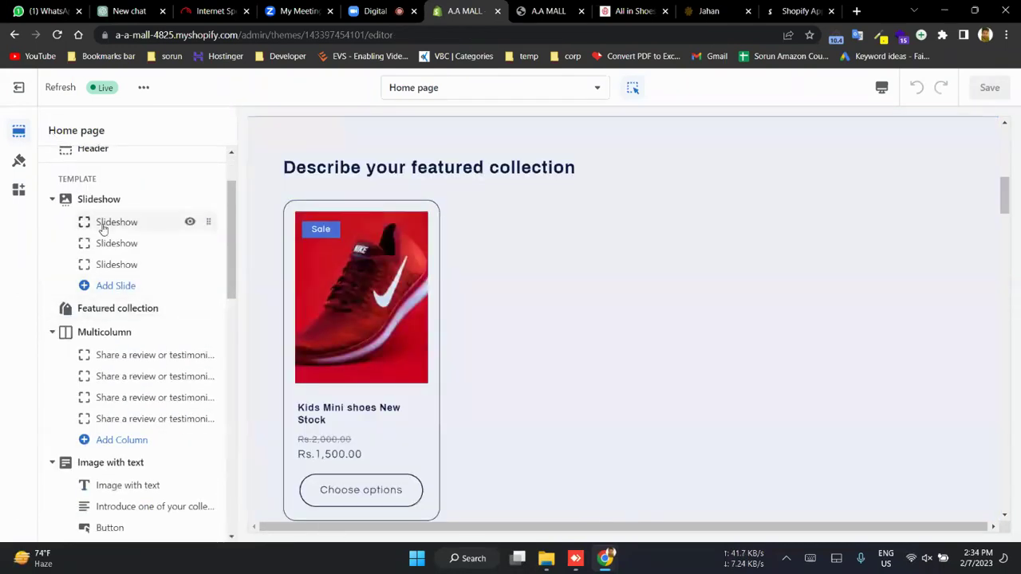
- Open the first slide and review its heading, subheading, Shop now label and button link
{"action": "left_click", "coordinate": [101, 224]}
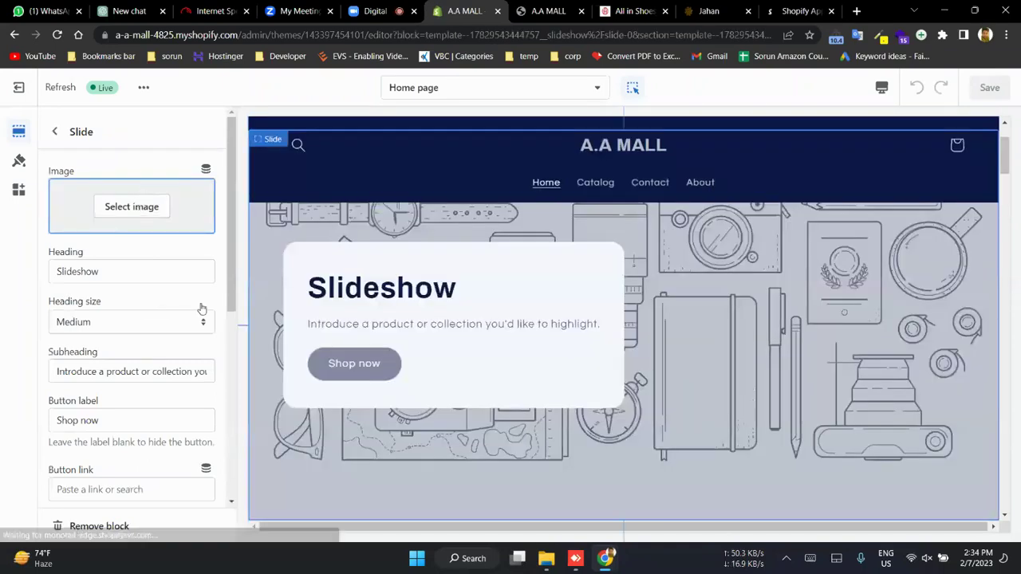
{"action": "left_click", "coordinate": [99, 273]}
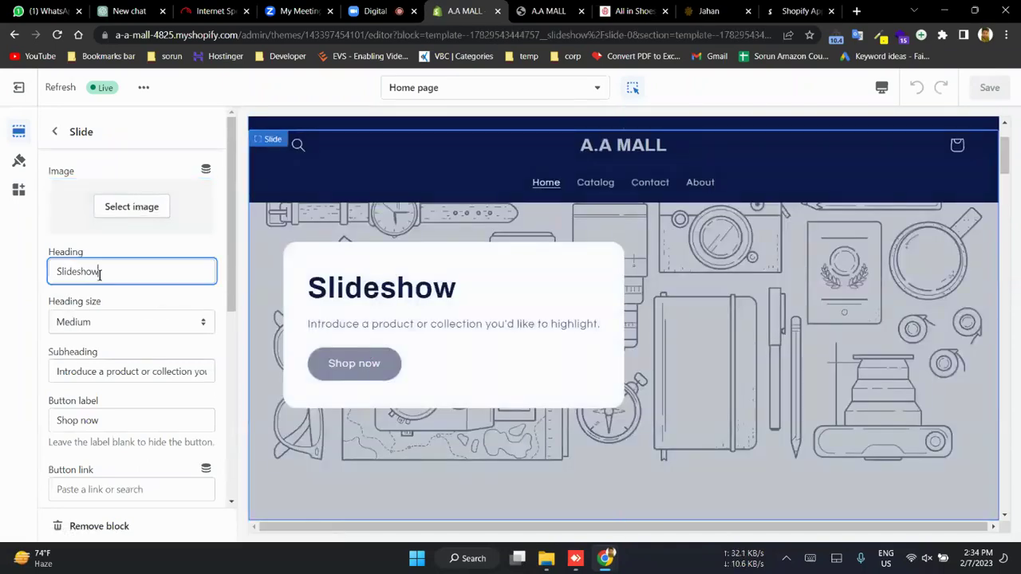
{"action": "left_click", "coordinate": [105, 371]}
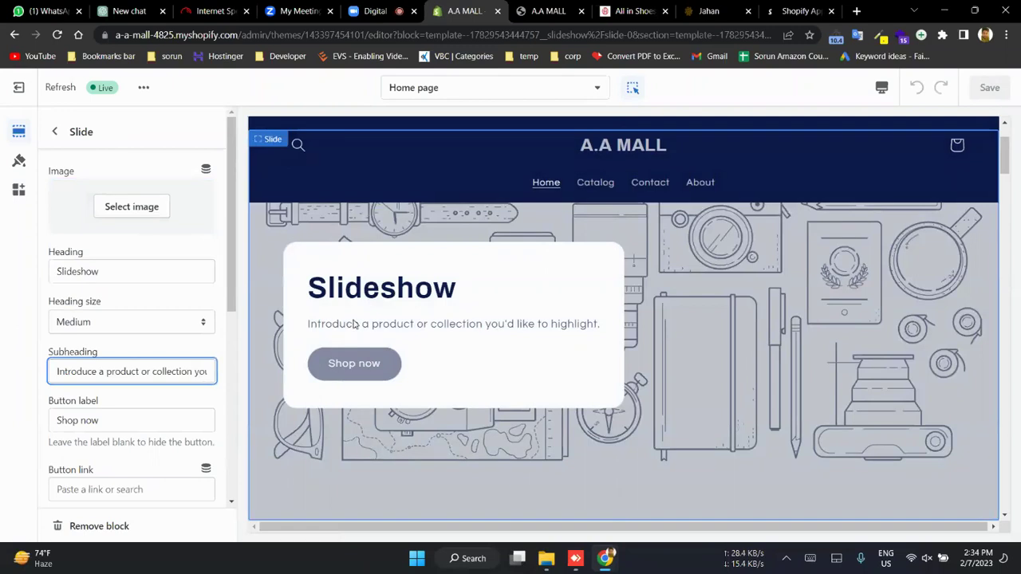
{"action": "scroll", "coordinate": [101, 375], "scroll_direction": "down", "scroll_amount": 5}
{"action": "scroll", "coordinate": [90, 269], "scroll_direction": "up", "scroll_amount": 2}
{"action": "triple_click", "coordinate": [102, 211]}
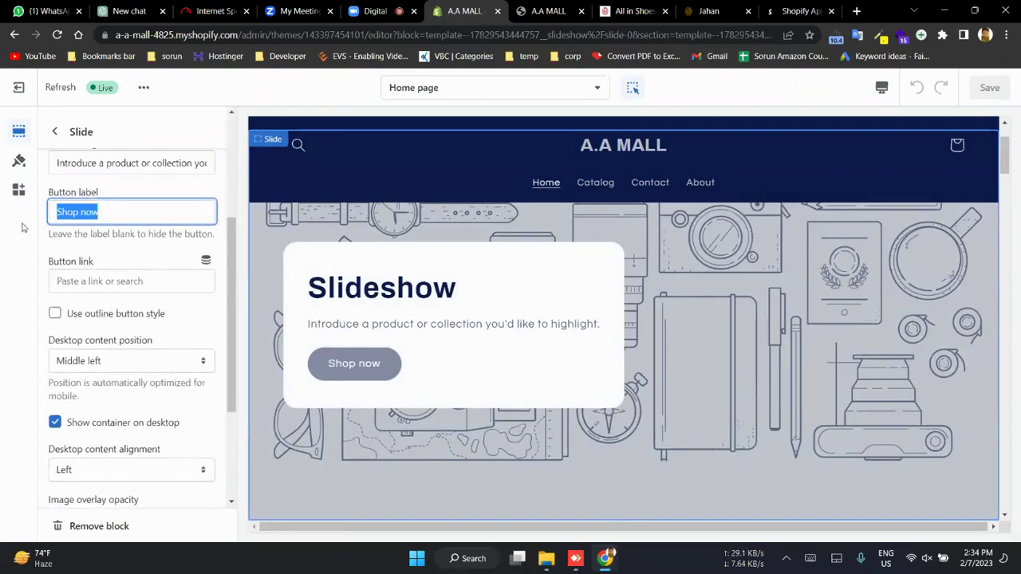
{"action": "left_click", "coordinate": [93, 282]}
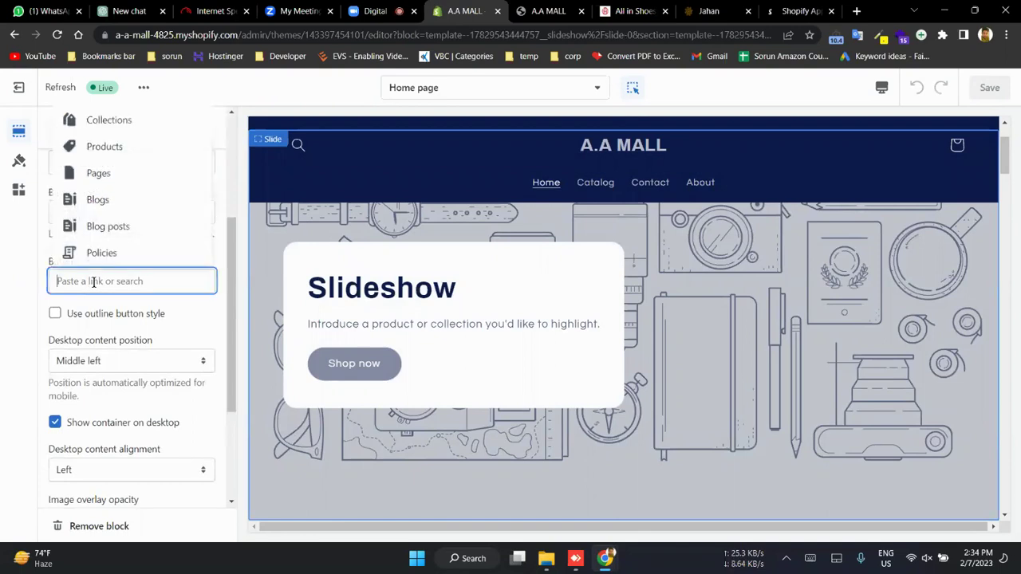
- Toggle 'Use outline button style' on and back off so the button stays solid, then return to sections
{"action": "left_click", "coordinate": [110, 311]}
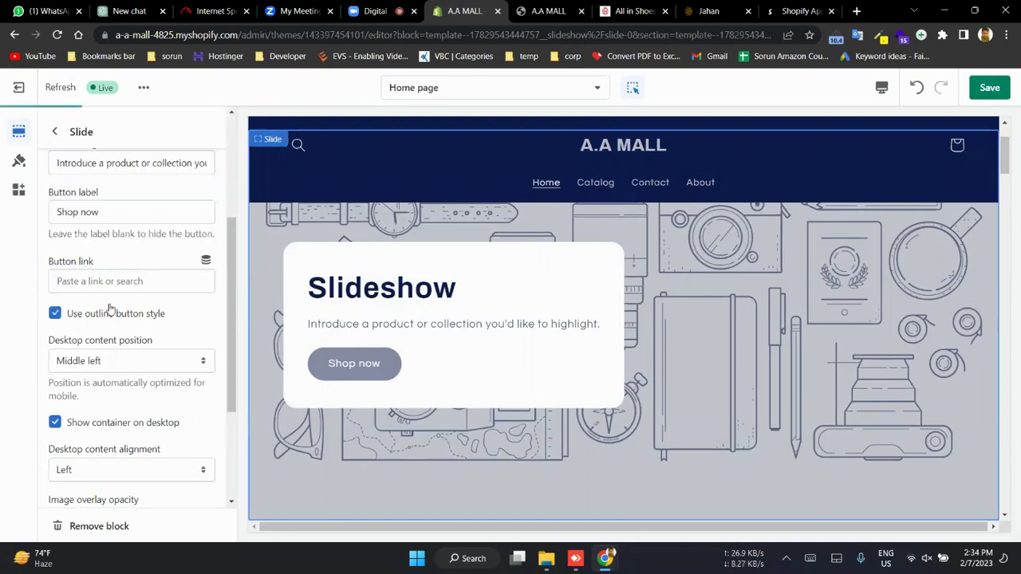
{"action": "left_click", "coordinate": [110, 311]}
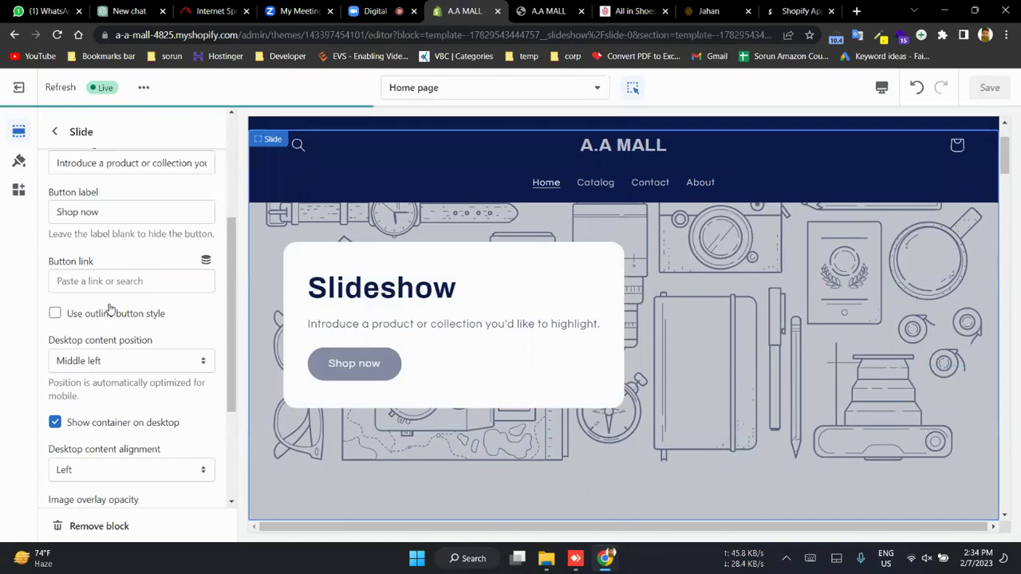
{"action": "scroll", "coordinate": [110, 311], "scroll_direction": "down", "scroll_amount": 3}
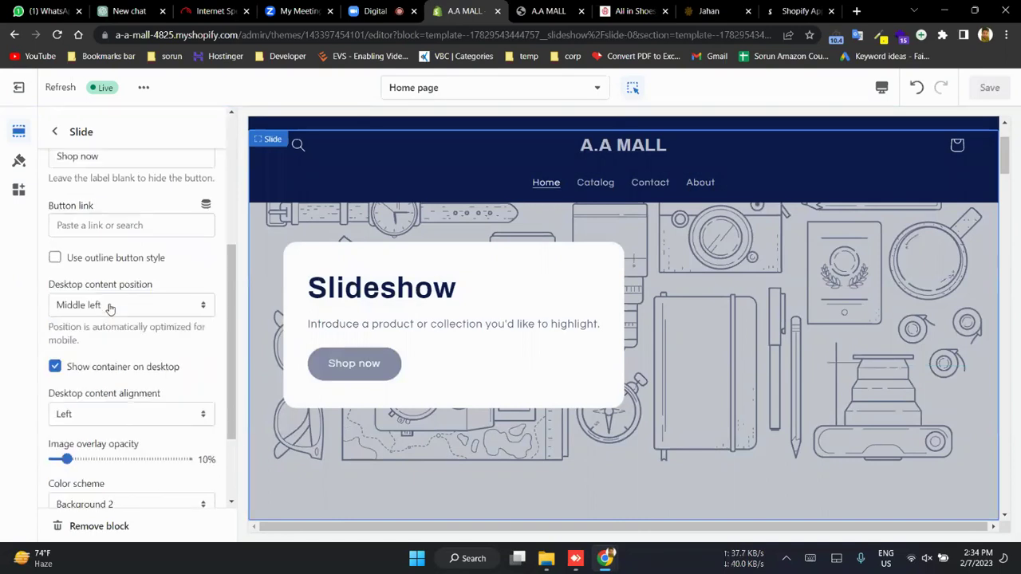
{"action": "left_click", "coordinate": [54, 133]}
{"action": "scroll", "coordinate": [130, 311], "scroll_direction": "down", "scroll_amount": 8}
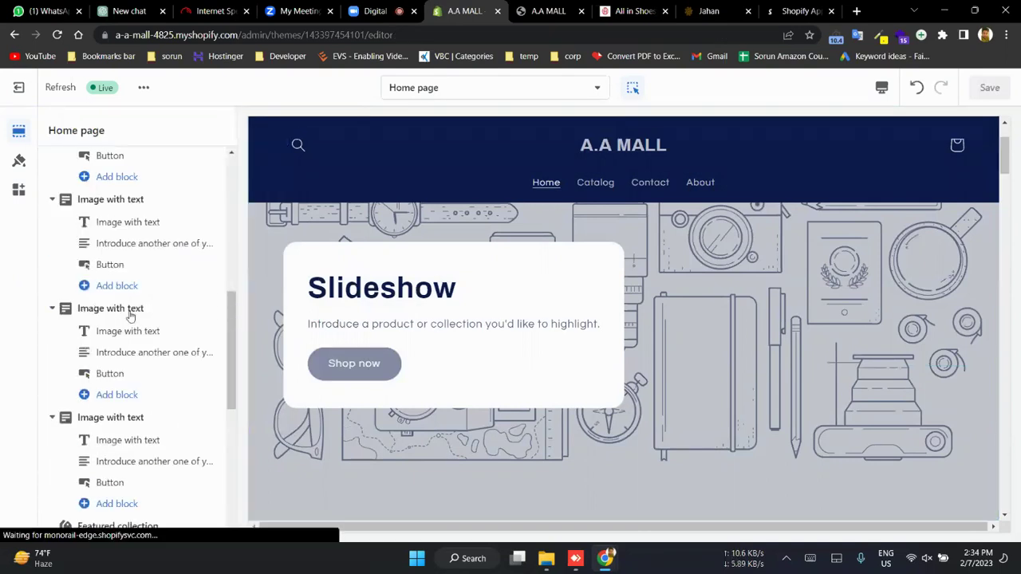
- Turn the preview's section outlining off and back on while scrolling to the featured collection
{"action": "scroll", "coordinate": [450, 376], "scroll_direction": "down", "scroll_amount": 3}
{"action": "scroll", "coordinate": [451, 376], "scroll_direction": "down", "scroll_amount": 5}
{"action": "scroll", "coordinate": [295, 273], "scroll_direction": "up", "scroll_amount": 4}
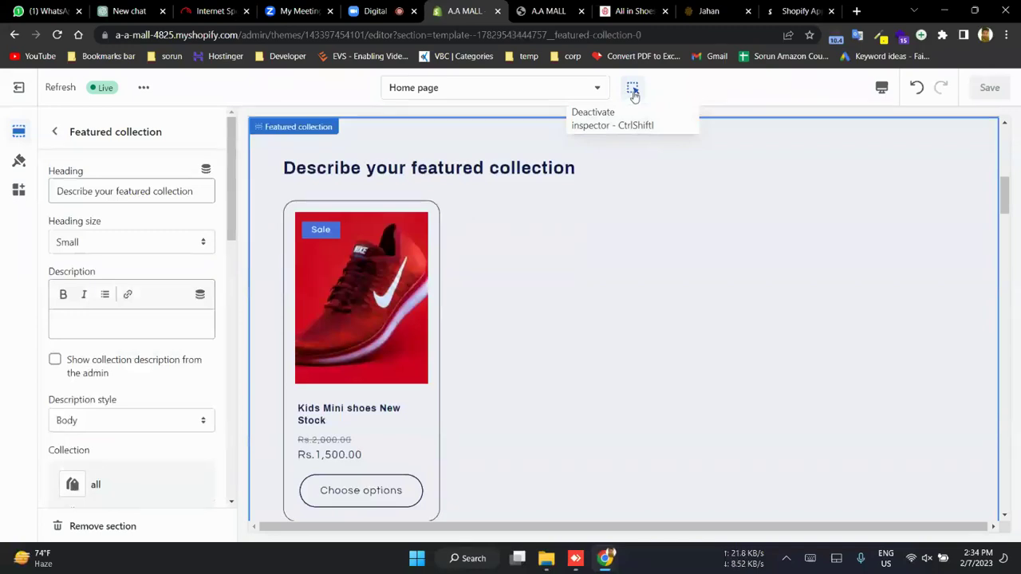
{"action": "left_click", "coordinate": [632, 90]}
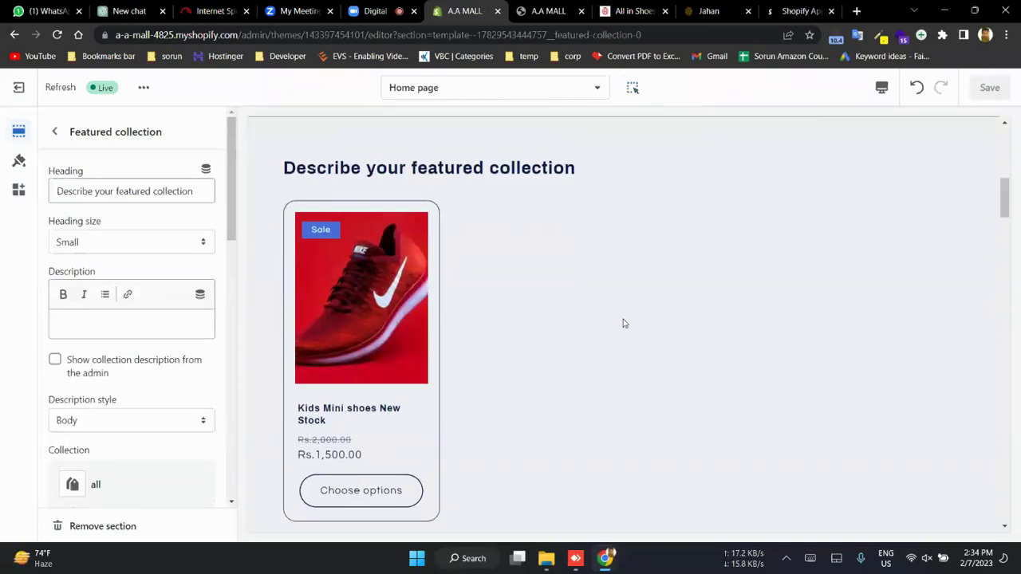
{"action": "left_click", "coordinate": [632, 88]}
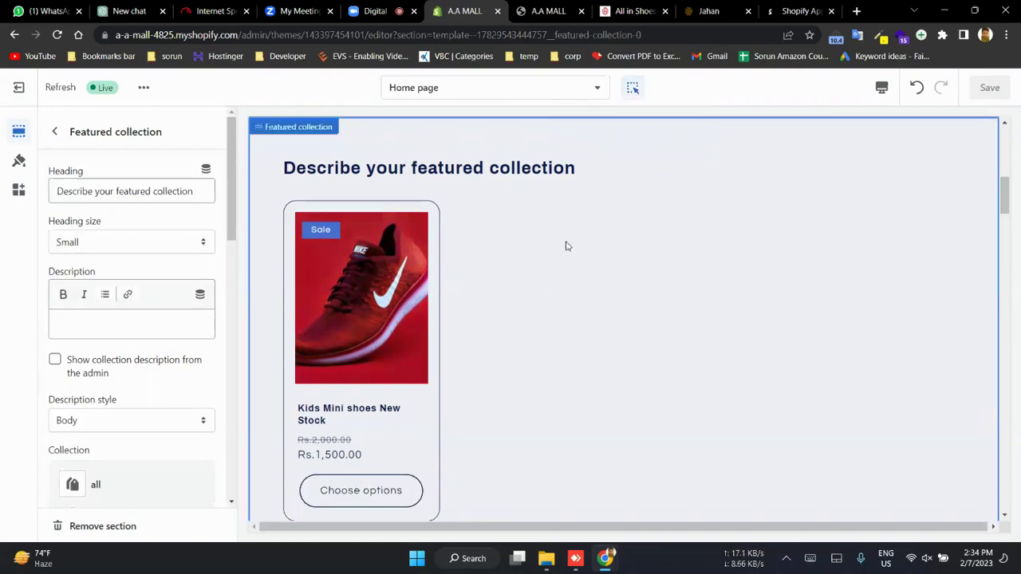
{"action": "scroll", "coordinate": [134, 375], "scroll_direction": "down", "scroll_amount": 3}
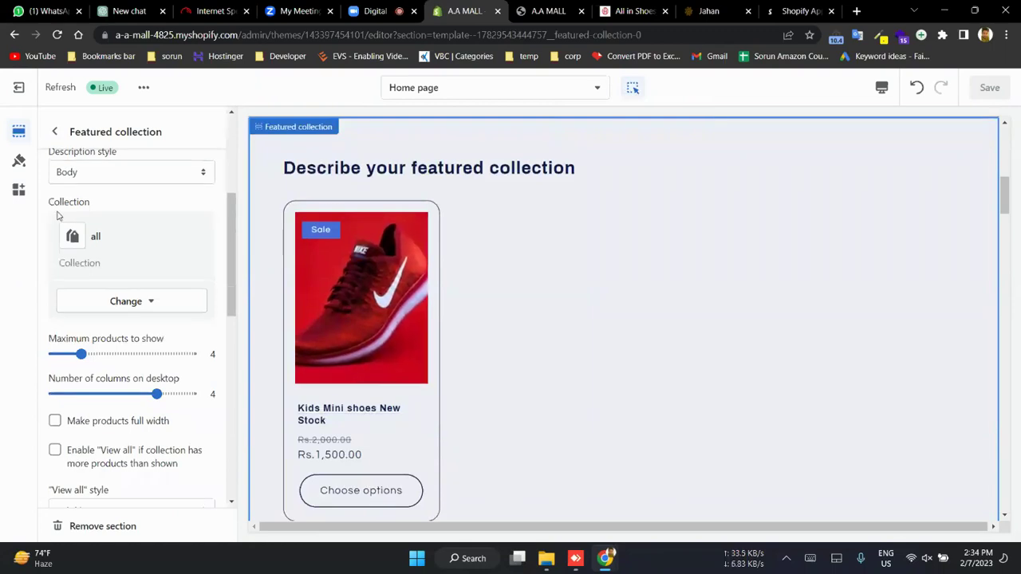
- Replace the featured collection with the Kids Wear Collection
{"action": "left_click", "coordinate": [128, 302]}
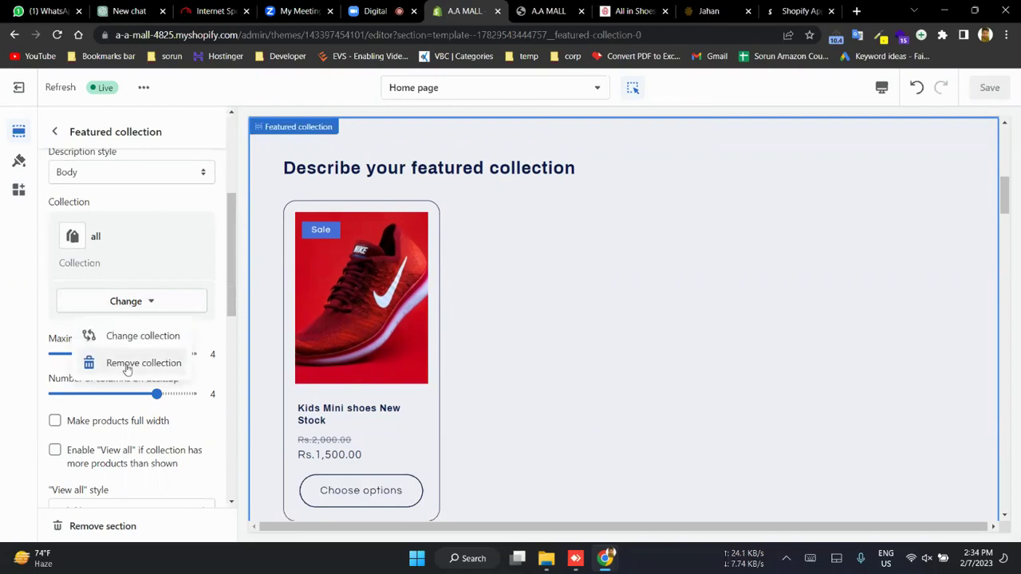
{"action": "left_click", "coordinate": [128, 363]}
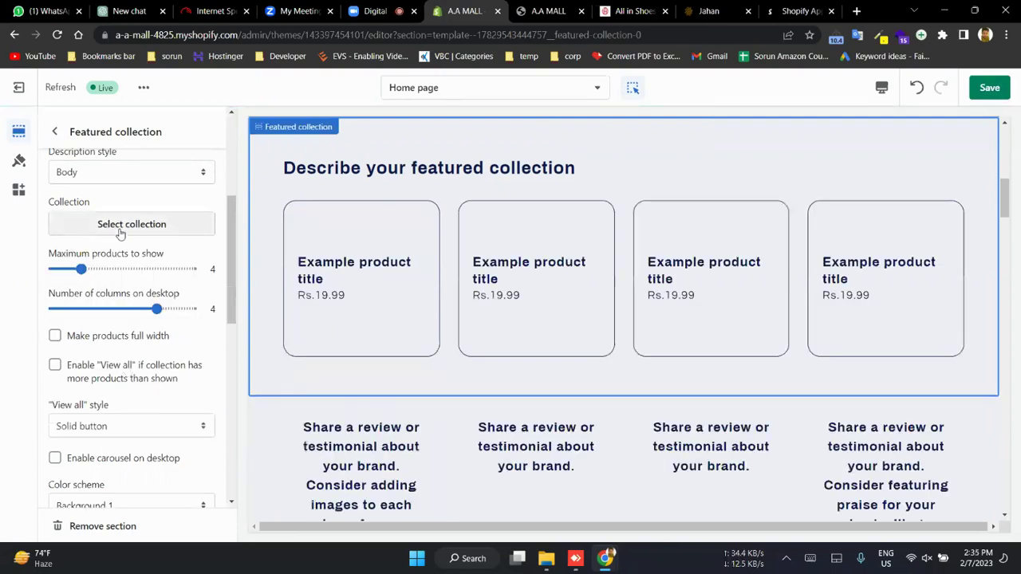
{"action": "left_click", "coordinate": [120, 227]}
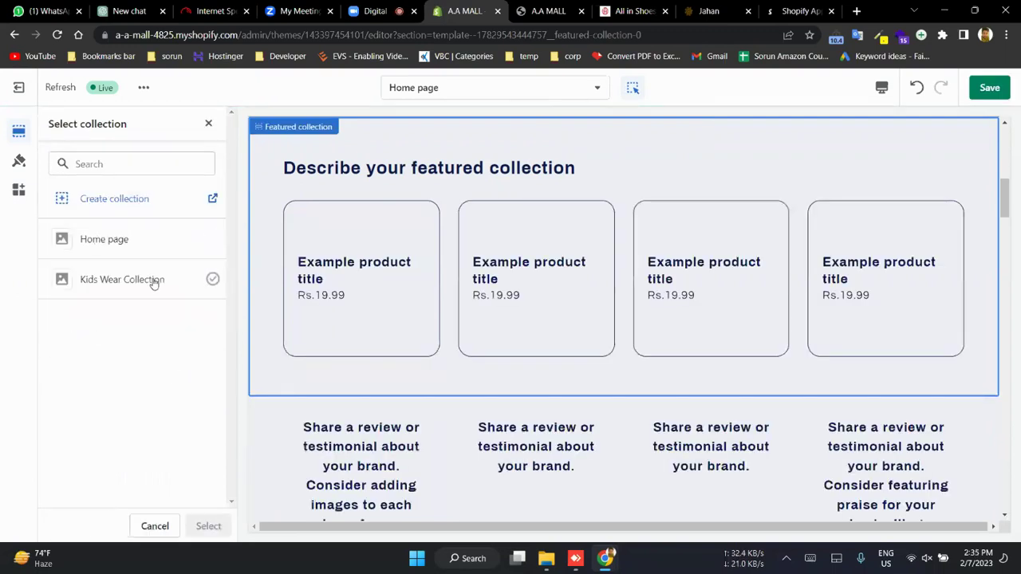
{"action": "left_click", "coordinate": [154, 280]}
{"action": "left_click", "coordinate": [208, 528]}
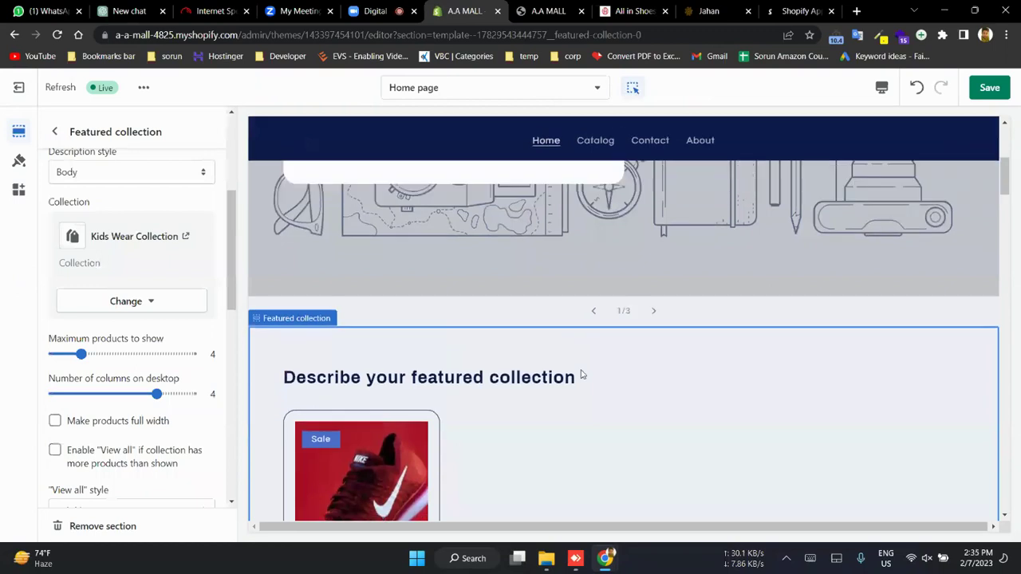
- Enable Show product rating on the featured collection, then switch to the Hush Cat All in Shoes tab
{"action": "scroll", "coordinate": [125, 231], "scroll_direction": "up", "scroll_amount": 3}
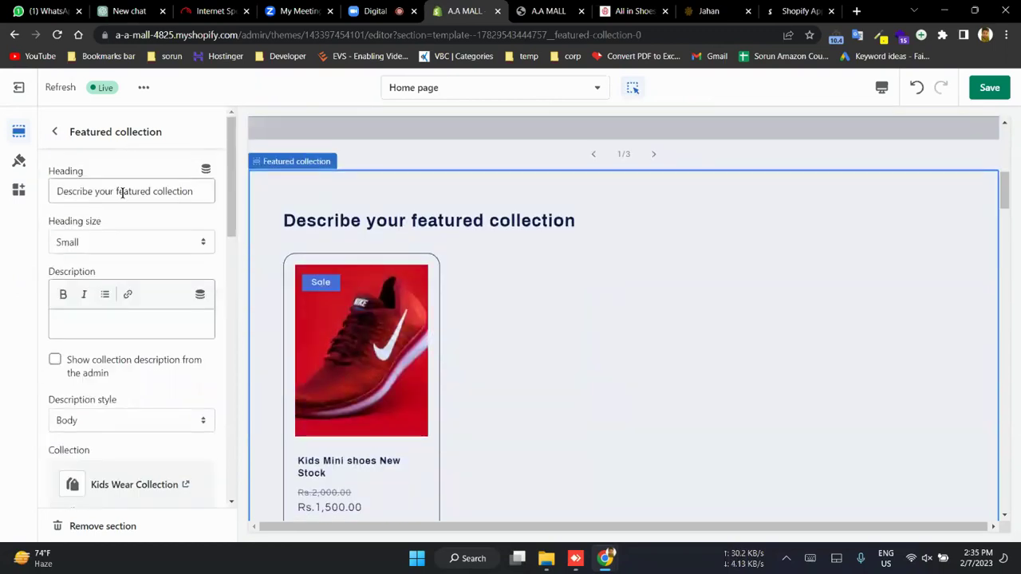
{"action": "left_click_drag", "start_coordinate": [122, 193], "coordinate": [168, 197]}
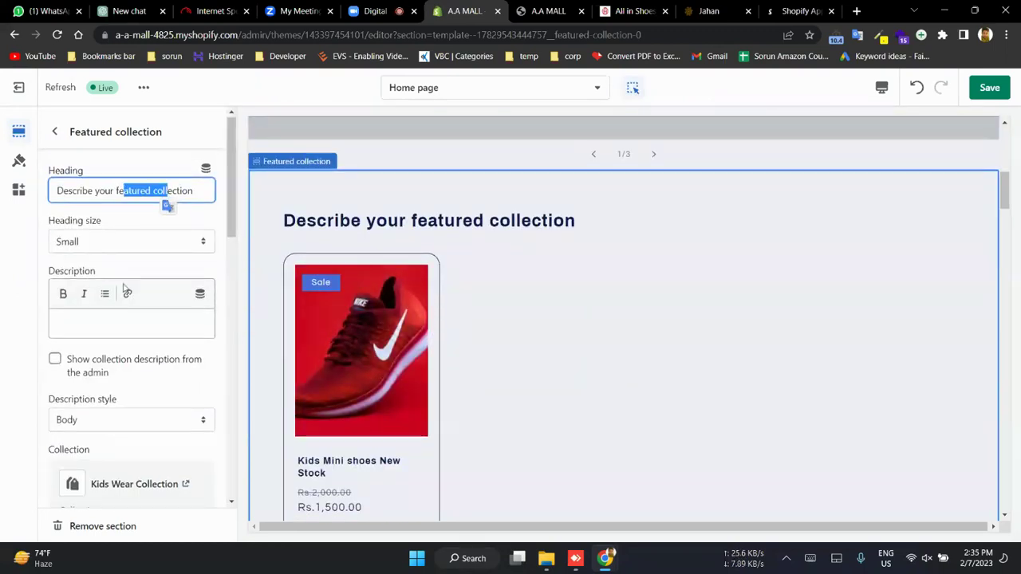
{"action": "scroll", "coordinate": [123, 289], "scroll_direction": "down", "scroll_amount": 10}
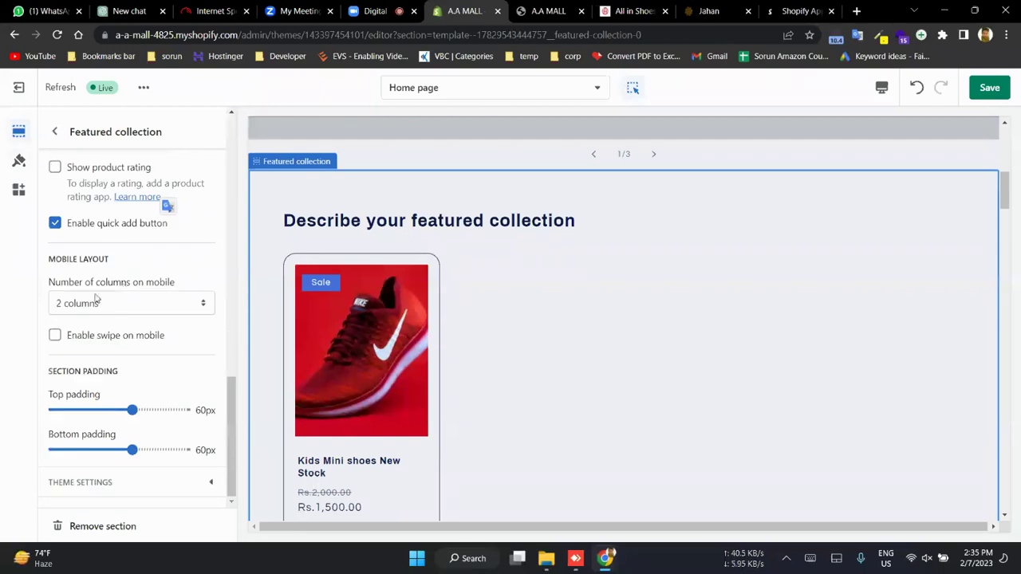
{"action": "scroll", "coordinate": [96, 319], "scroll_direction": "up", "scroll_amount": 2}
{"action": "left_click", "coordinate": [55, 332]}
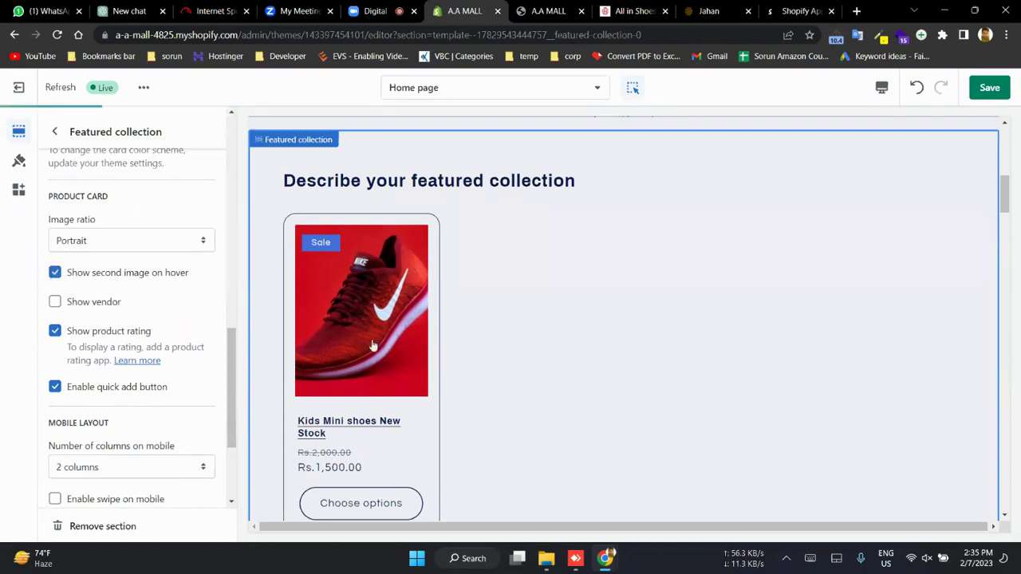
{"action": "left_click", "coordinate": [632, 9]}
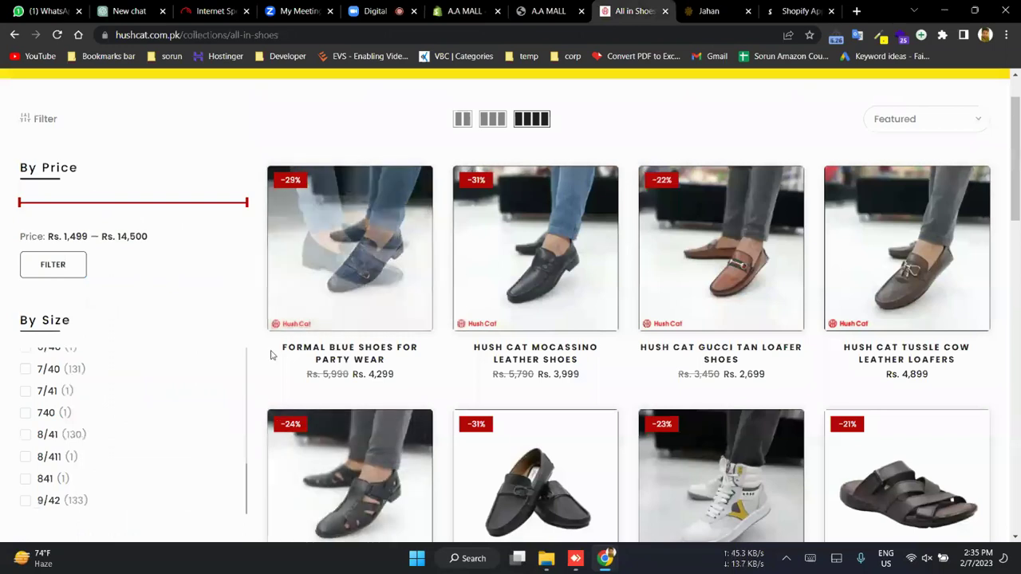
- Preview the first shoe in the Hush Cat grid, then switch back to the A.A MALL editor
{"action": "mouse_move", "coordinate": [317, 307]}
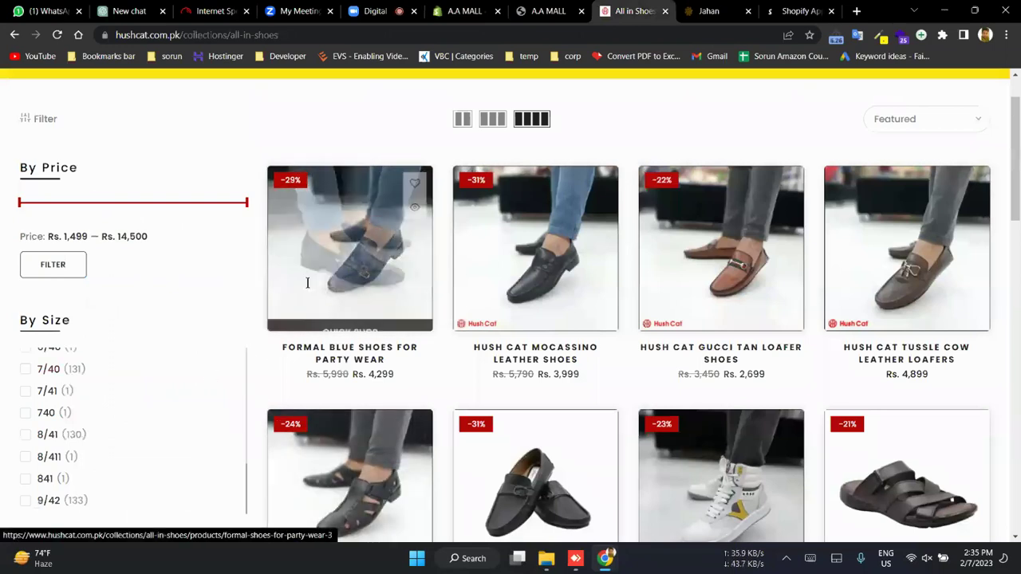
{"action": "left_click", "coordinate": [454, 8]}
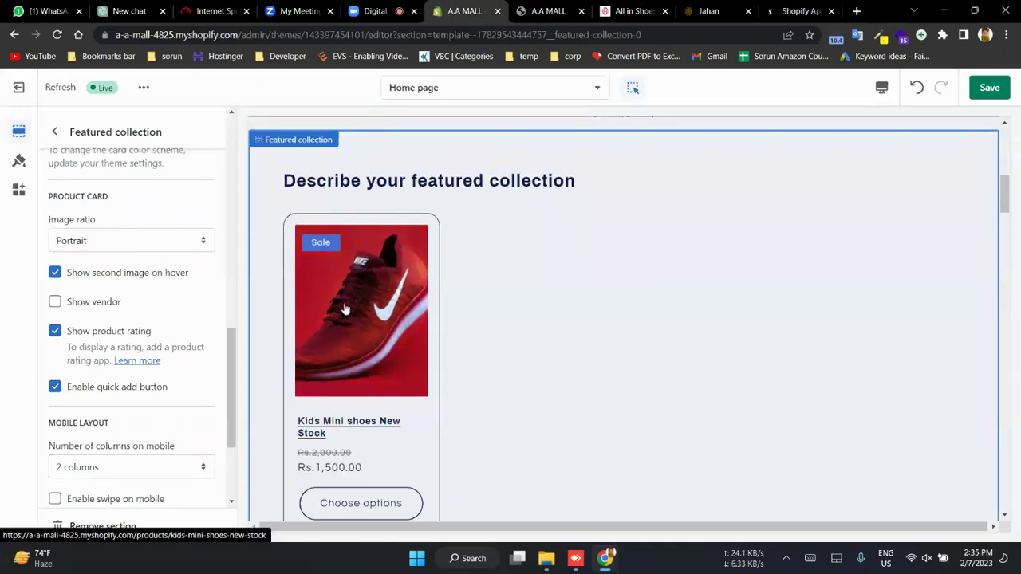
- From the Home page section tree, expand the full Add section list, including Collage and Custom Liquid
{"action": "scroll", "coordinate": [194, 303], "scroll_direction": "up", "scroll_amount": 5}
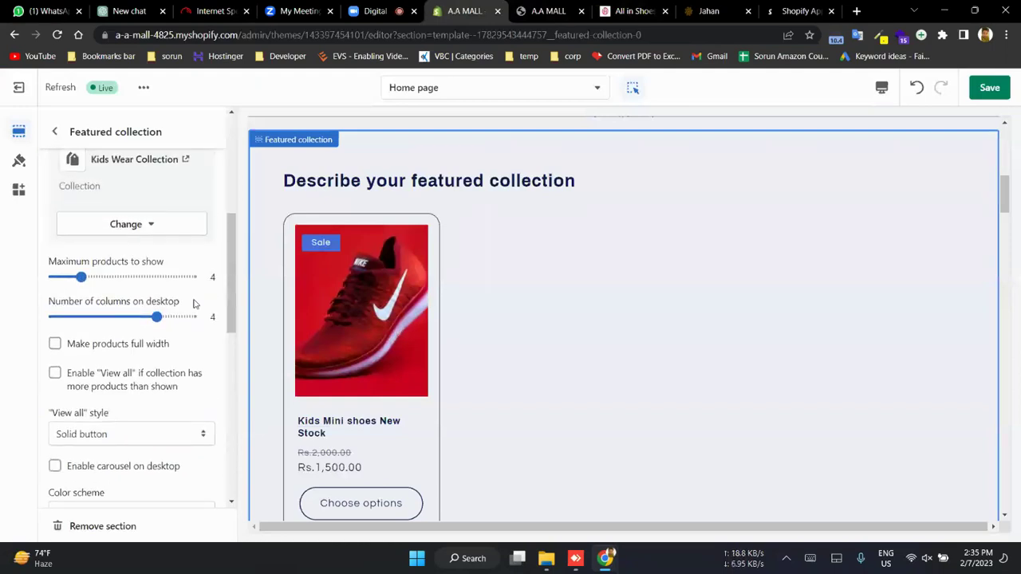
{"action": "scroll", "coordinate": [194, 303], "scroll_direction": "up", "scroll_amount": 4}
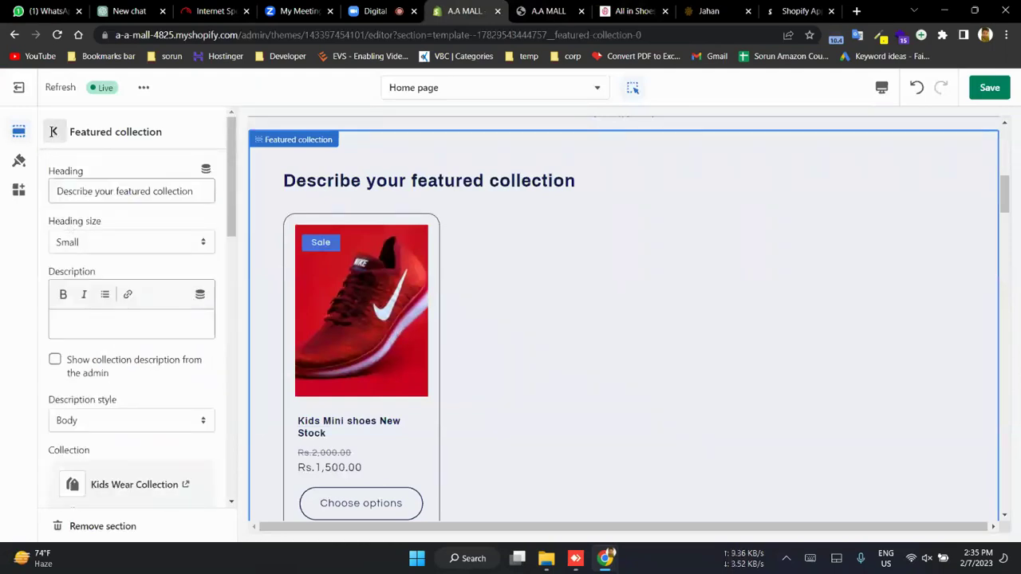
{"action": "left_click", "coordinate": [53, 132]}
{"action": "scroll", "coordinate": [138, 410], "scroll_direction": "down", "scroll_amount": 3}
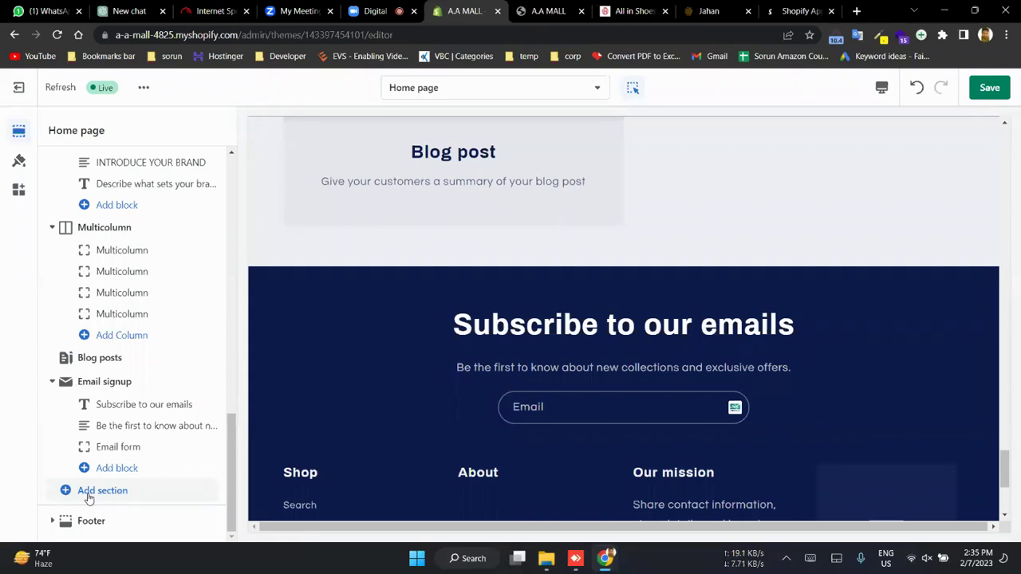
{"action": "left_click", "coordinate": [90, 496]}
{"action": "scroll", "coordinate": [266, 405], "scroll_direction": "down", "scroll_amount": 3}
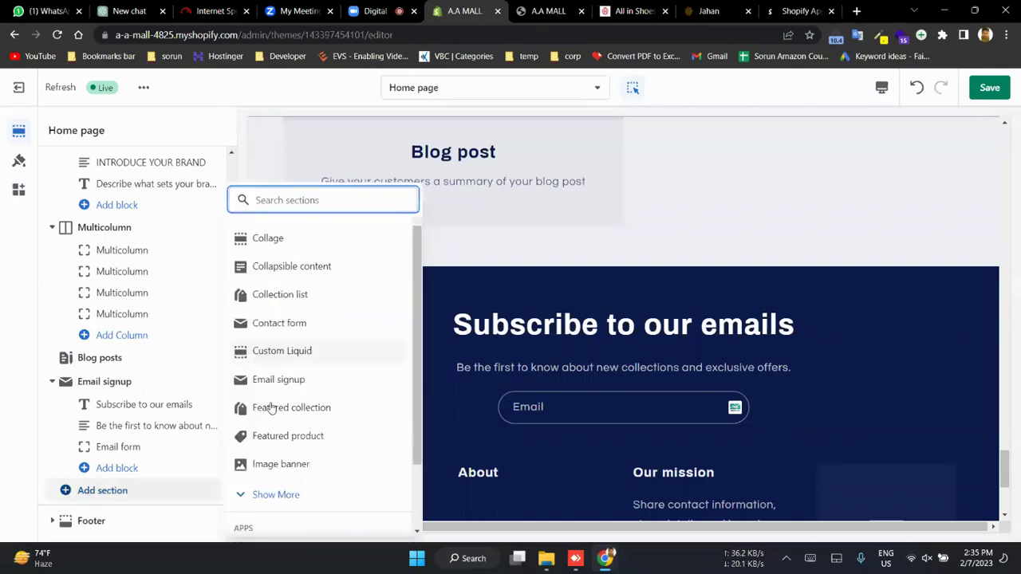
{"action": "scroll", "coordinate": [270, 404], "scroll_direction": "up", "scroll_amount": 2}
{"action": "left_click", "coordinate": [269, 479]}
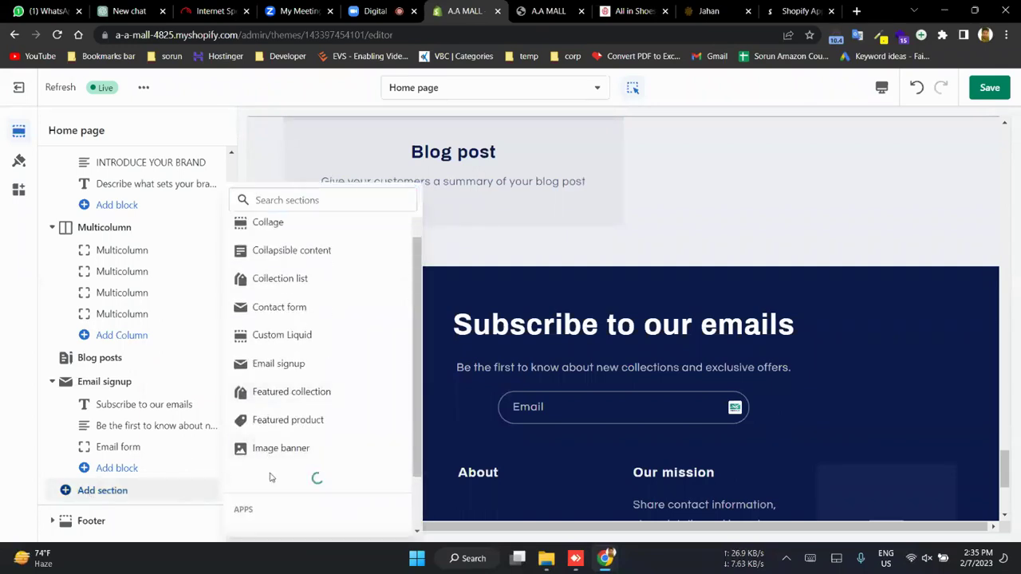
{"action": "scroll", "coordinate": [270, 474], "scroll_direction": "down", "scroll_amount": 2}
{"action": "scroll", "coordinate": [271, 406], "scroll_direction": "down", "scroll_amount": 3}
{"action": "scroll", "coordinate": [274, 420], "scroll_direction": "up", "scroll_amount": 4}
{"action": "scroll", "coordinate": [283, 417], "scroll_direction": "up", "scroll_amount": 1}
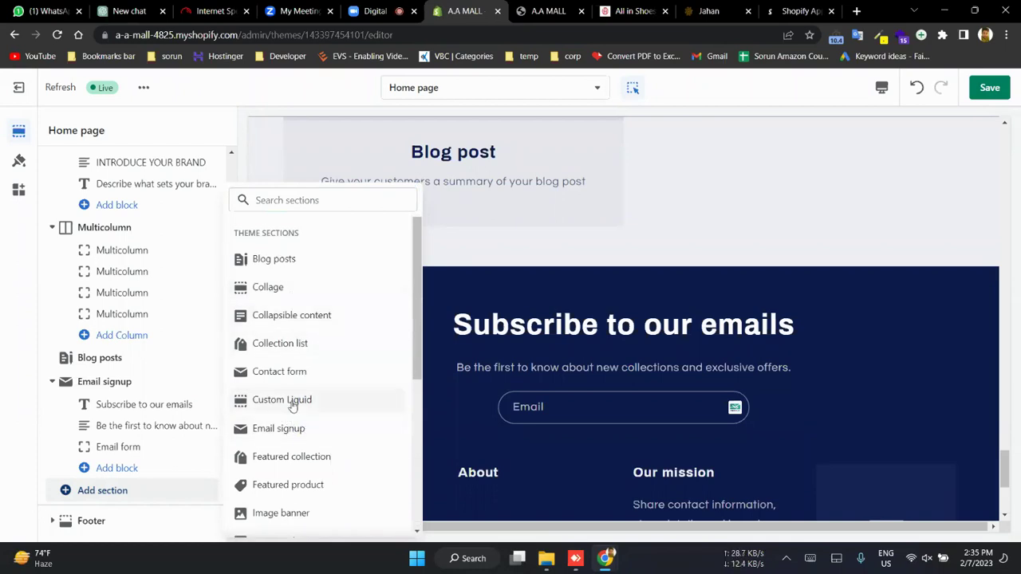
{"action": "scroll", "coordinate": [292, 407], "scroll_direction": "down", "scroll_amount": 2}
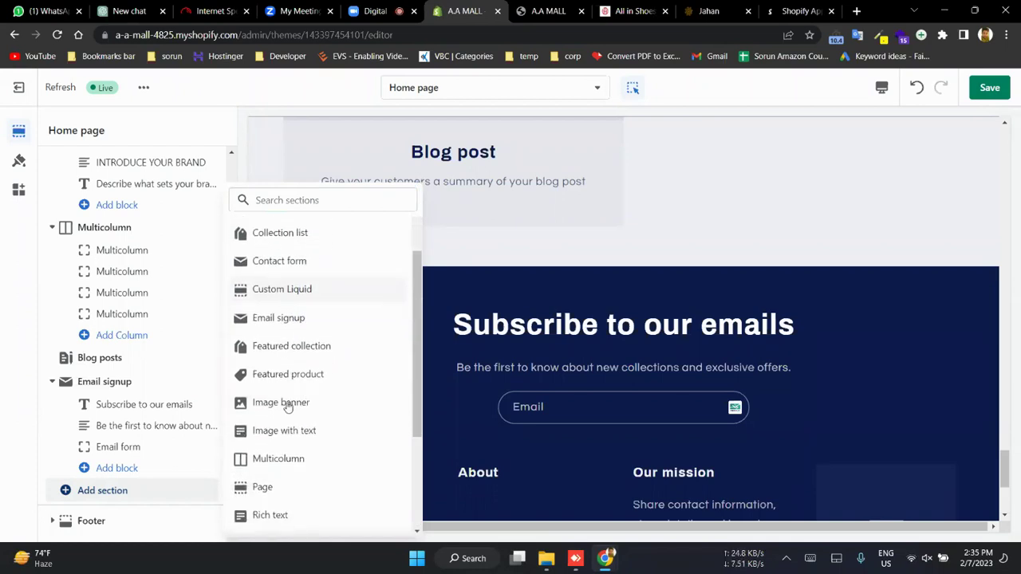
- Add a Featured product section showing Kids Mini shoes New Stock at Rs.1,500.00
{"action": "left_click", "coordinate": [281, 375]}
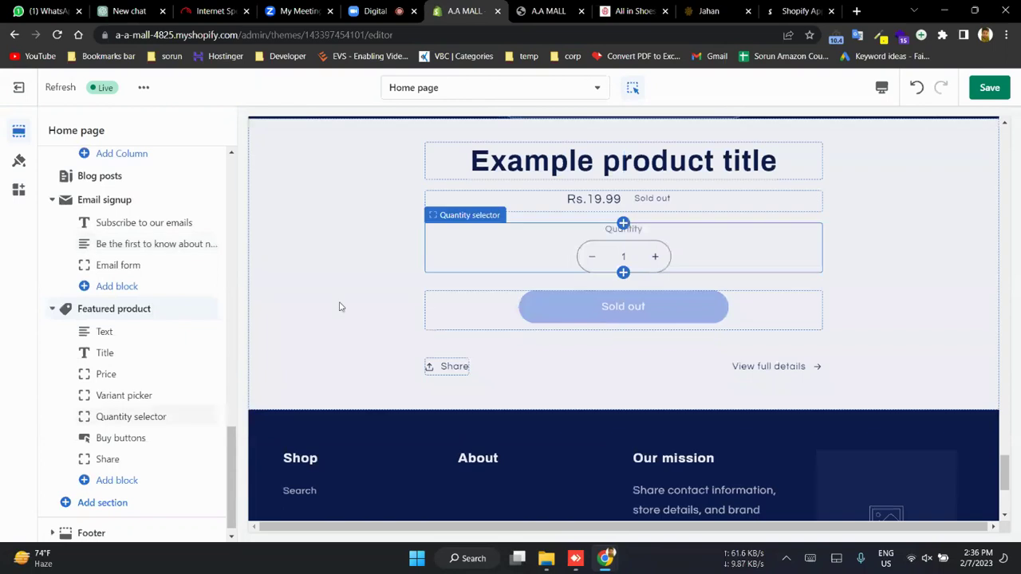
{"action": "left_click", "coordinate": [114, 309]}
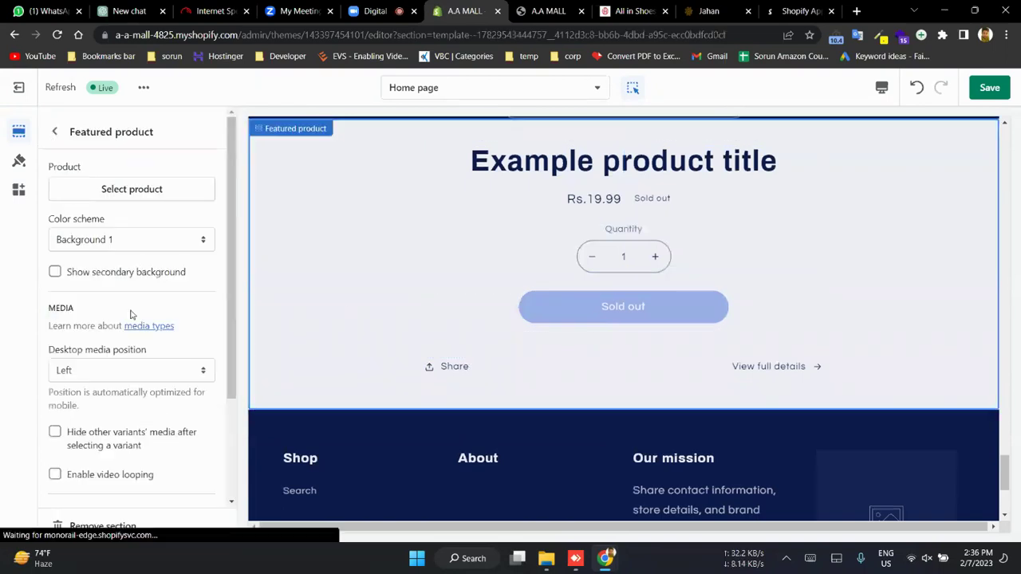
{"action": "left_click", "coordinate": [126, 192]}
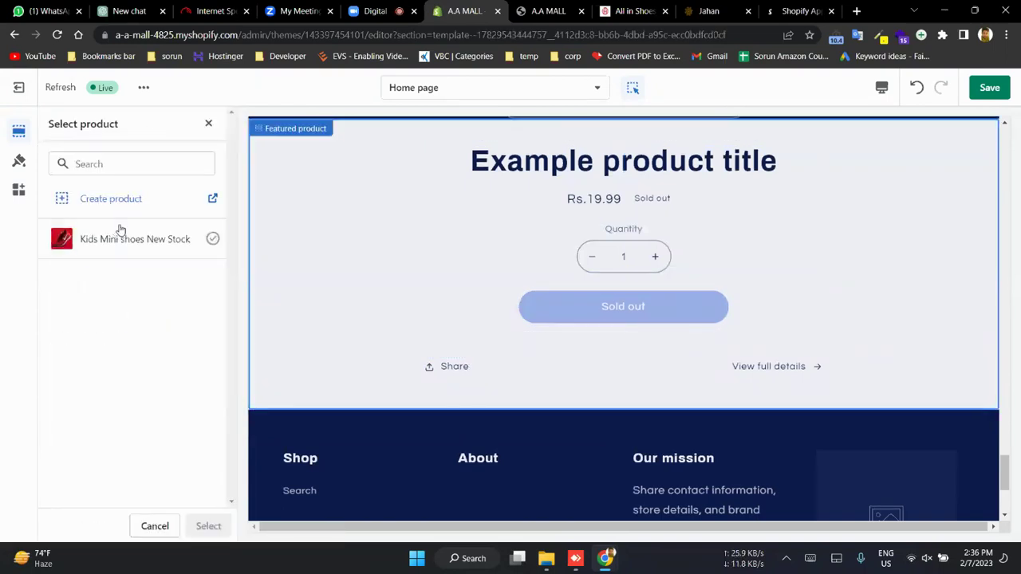
{"action": "left_click", "coordinate": [120, 233]}
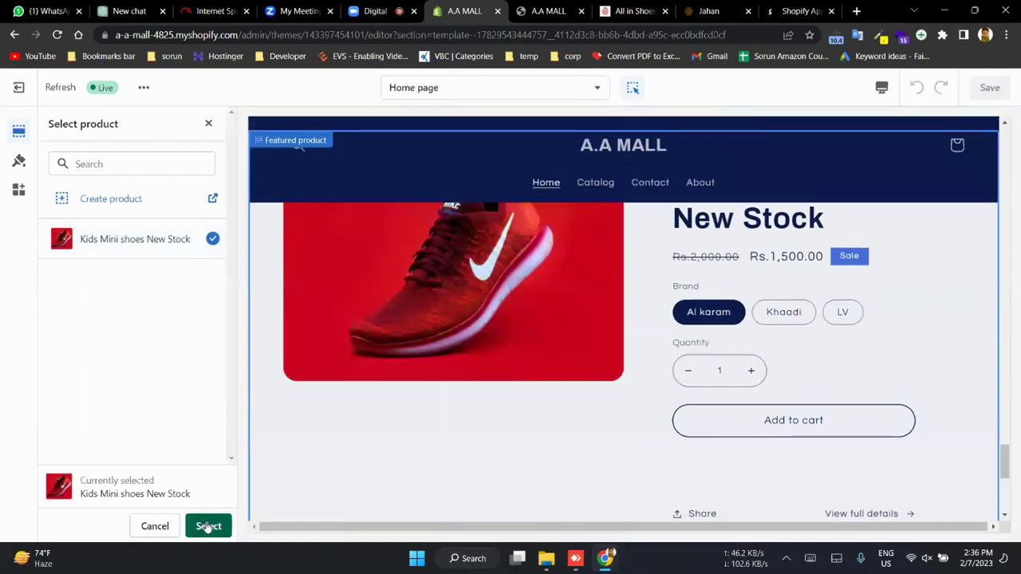
{"action": "left_click", "coordinate": [209, 526]}
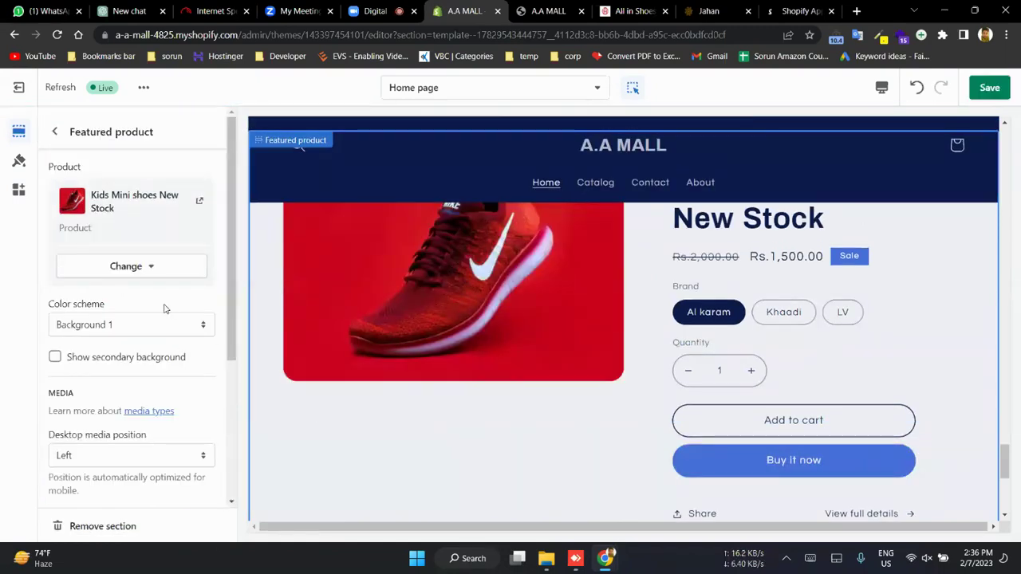
{"action": "left_click", "coordinate": [54, 134]}
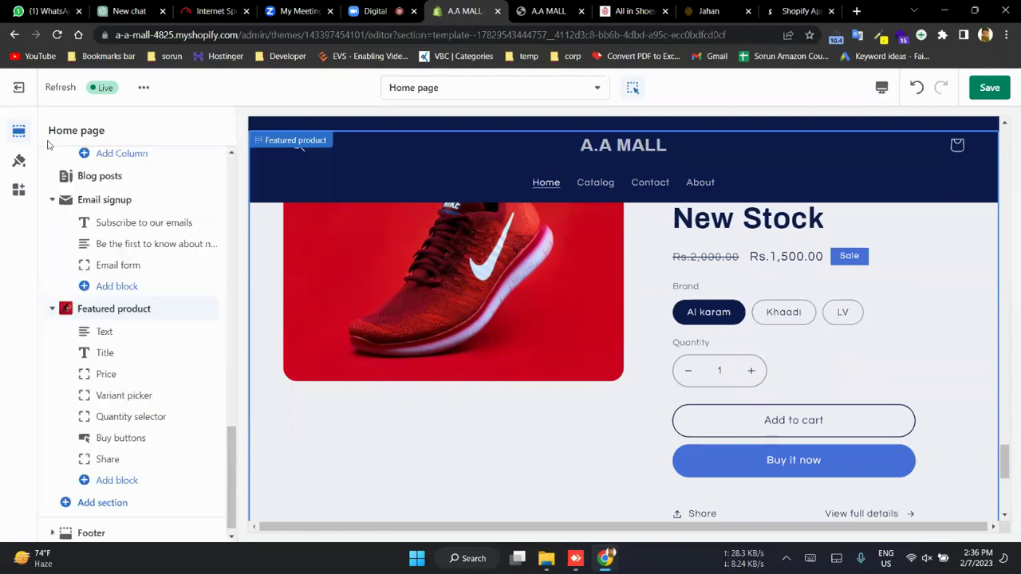
- Drag Featured product to sit right after the Slideshow, above Featured collection
{"action": "mouse_move", "coordinate": [185, 302]}
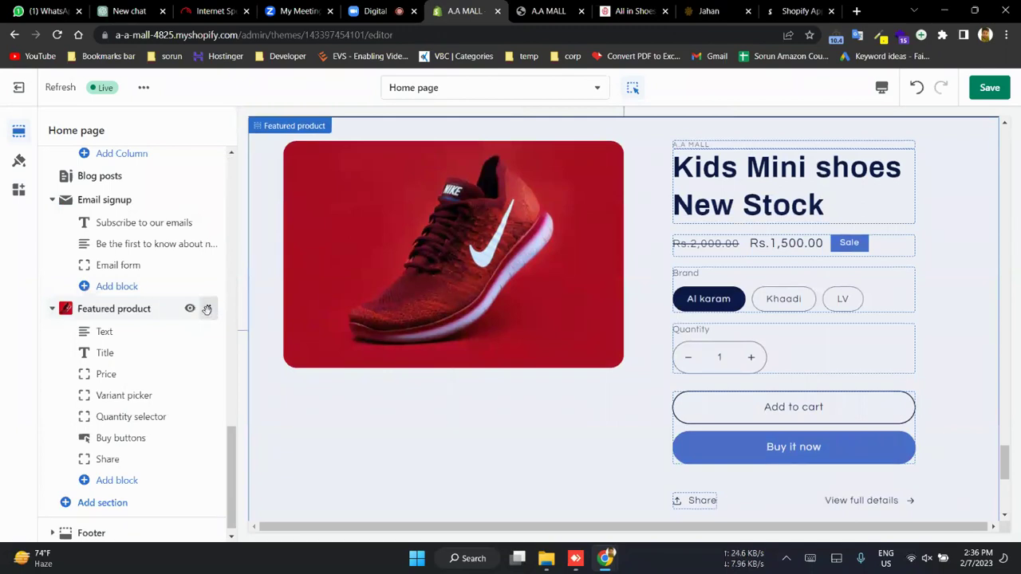
{"action": "left_click_drag", "start_coordinate": [206, 303], "coordinate": [216, 262]}
{"action": "left_click_drag", "start_coordinate": [194, 104], "coordinate": [101, 248]}
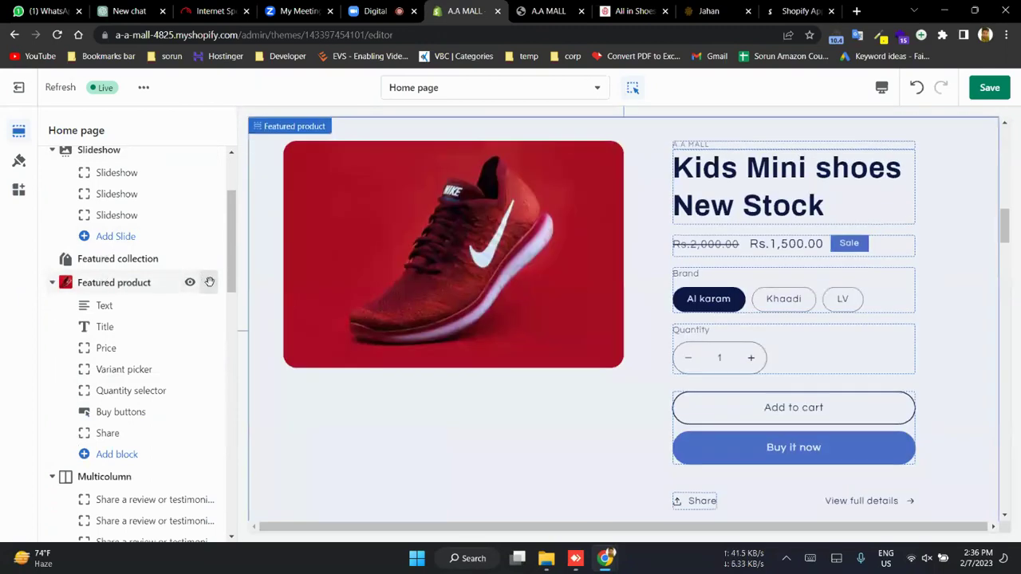
{"action": "left_click_drag", "start_coordinate": [209, 282], "coordinate": [199, 257]}
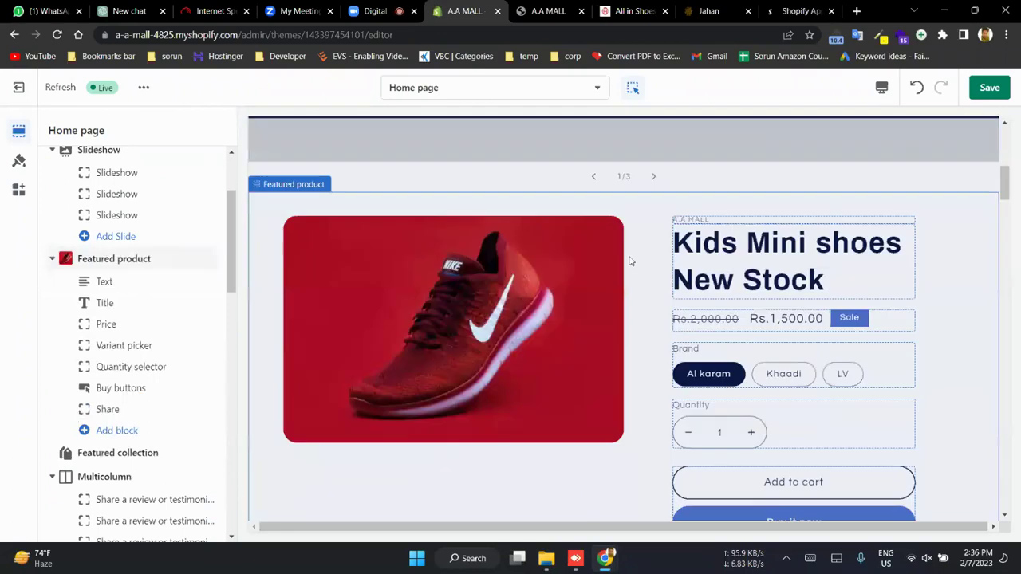
{"action": "left_click", "coordinate": [830, 180]}
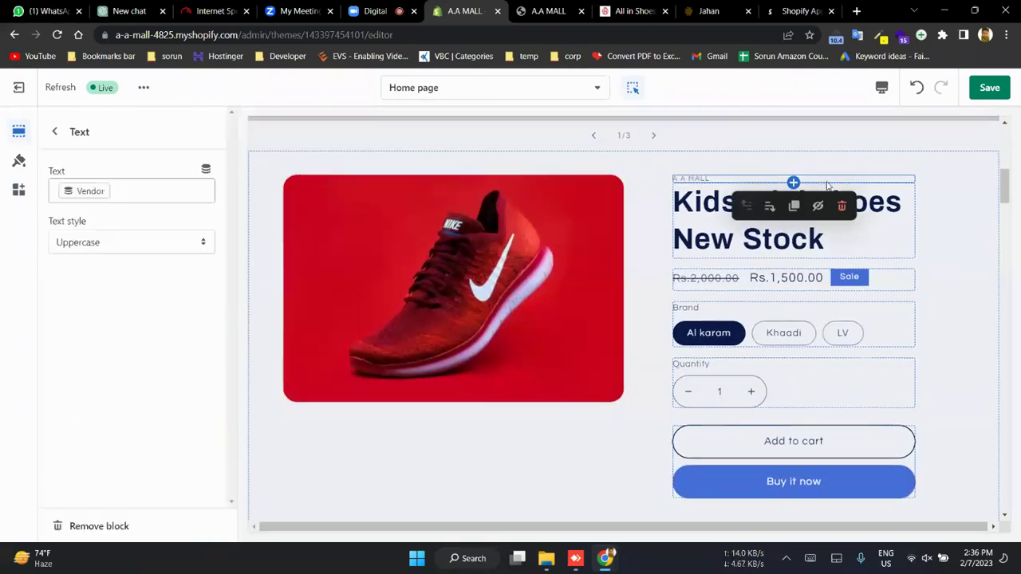
- Inspect the Share and Quantity selector blocks and the addable blocks, then show Theme settings
{"action": "left_click", "coordinate": [53, 133]}
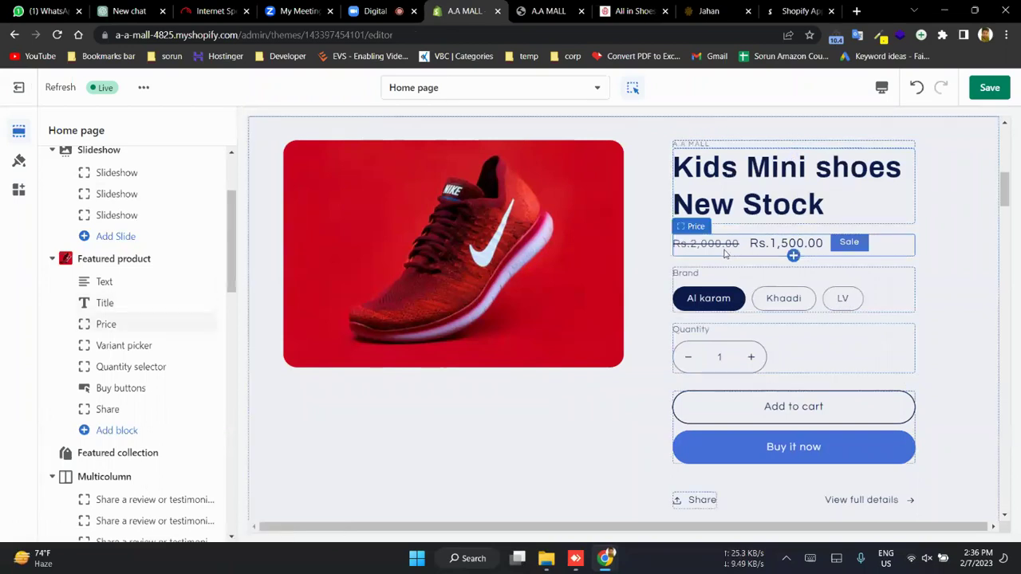
{"action": "scroll", "coordinate": [150, 377], "scroll_direction": "down", "scroll_amount": 2}
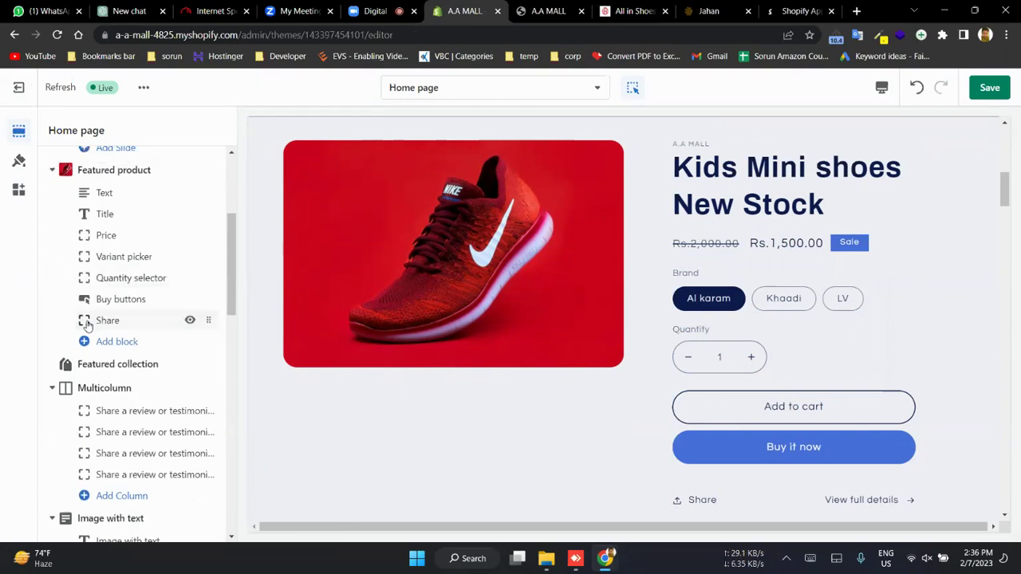
{"action": "left_click", "coordinate": [92, 323]}
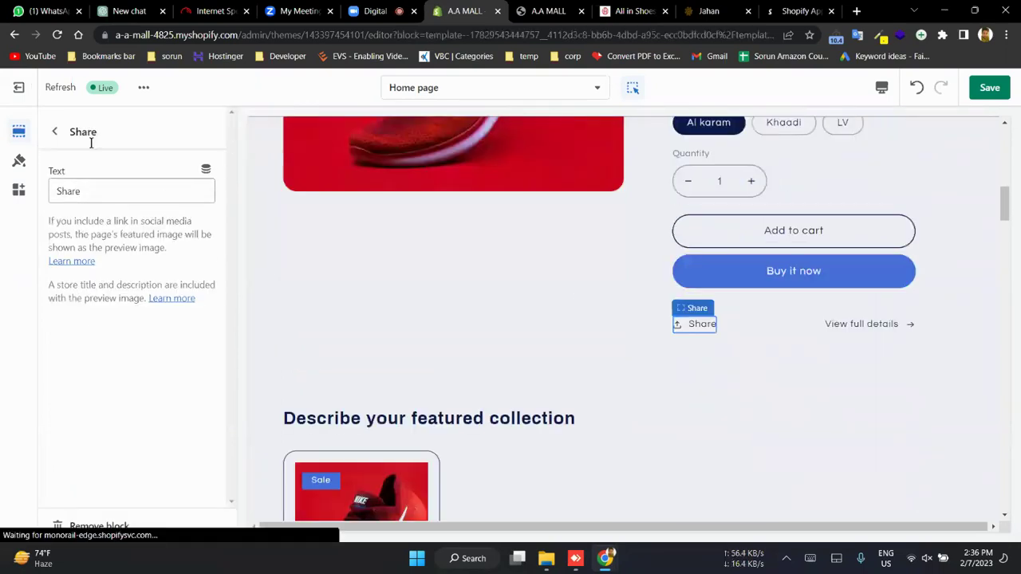
{"action": "left_click", "coordinate": [82, 191]}
{"action": "left_click", "coordinate": [55, 131]}
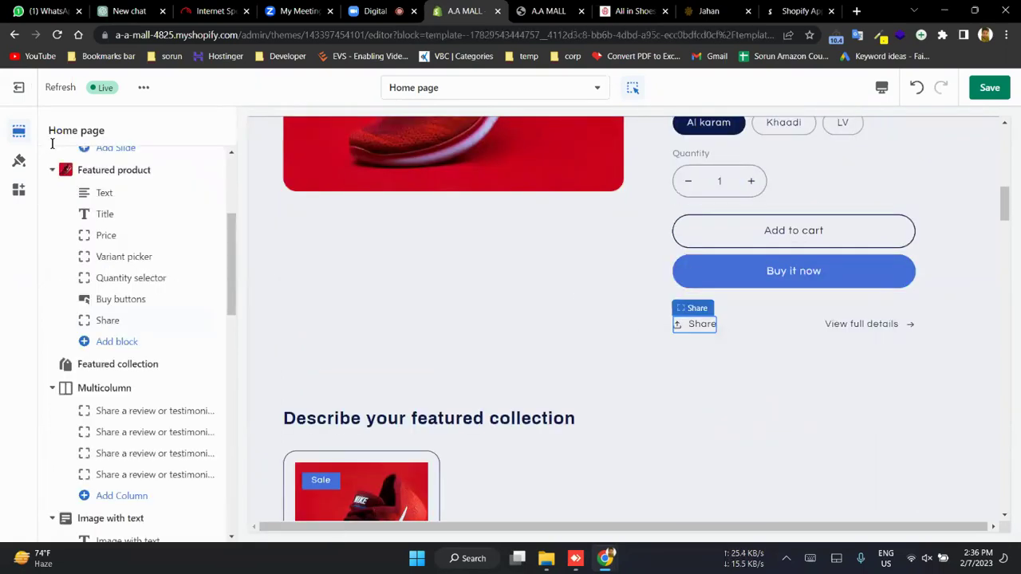
{"action": "left_click", "coordinate": [119, 277]}
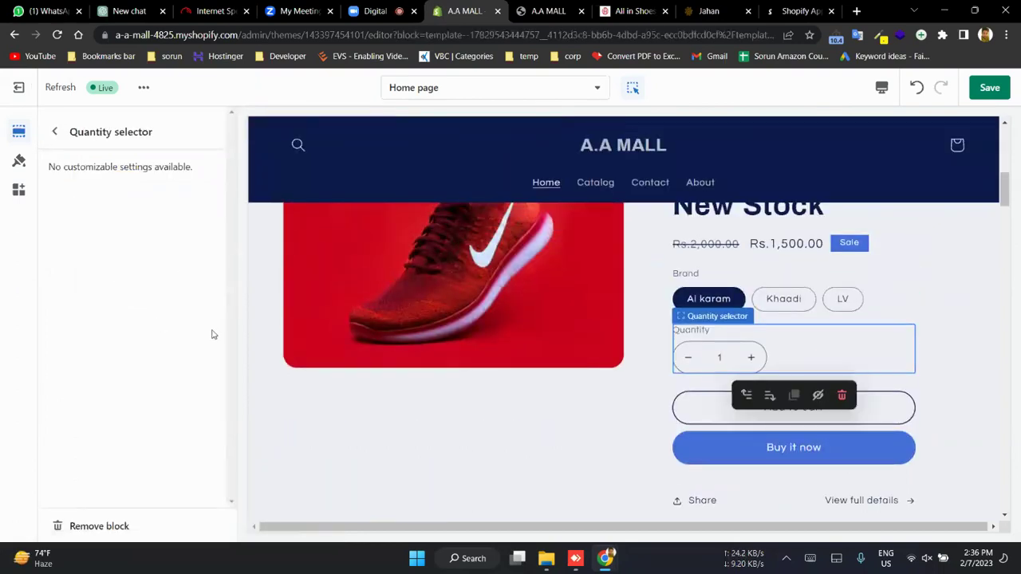
{"action": "left_click", "coordinate": [51, 130]}
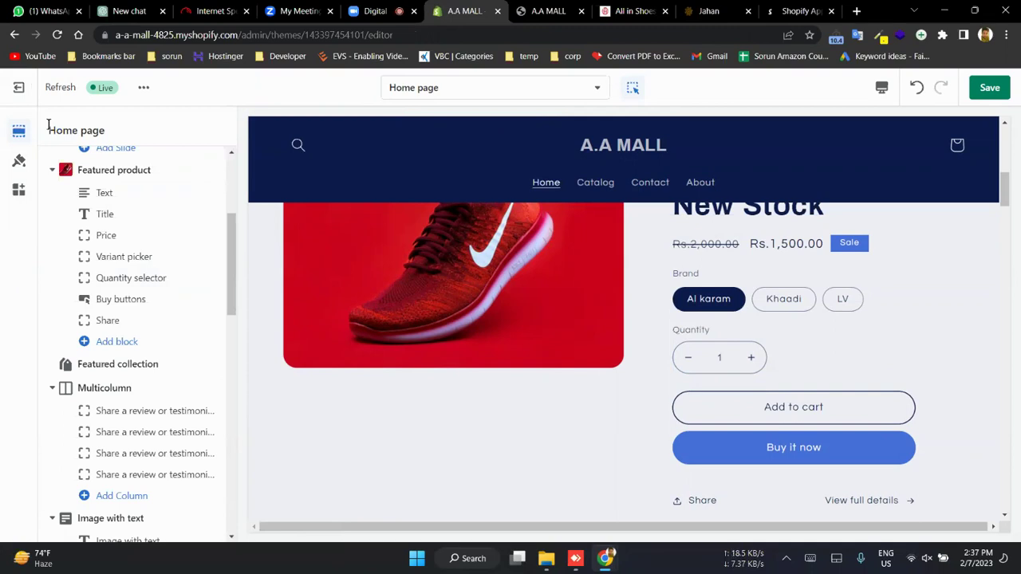
{"action": "left_click", "coordinate": [117, 343]}
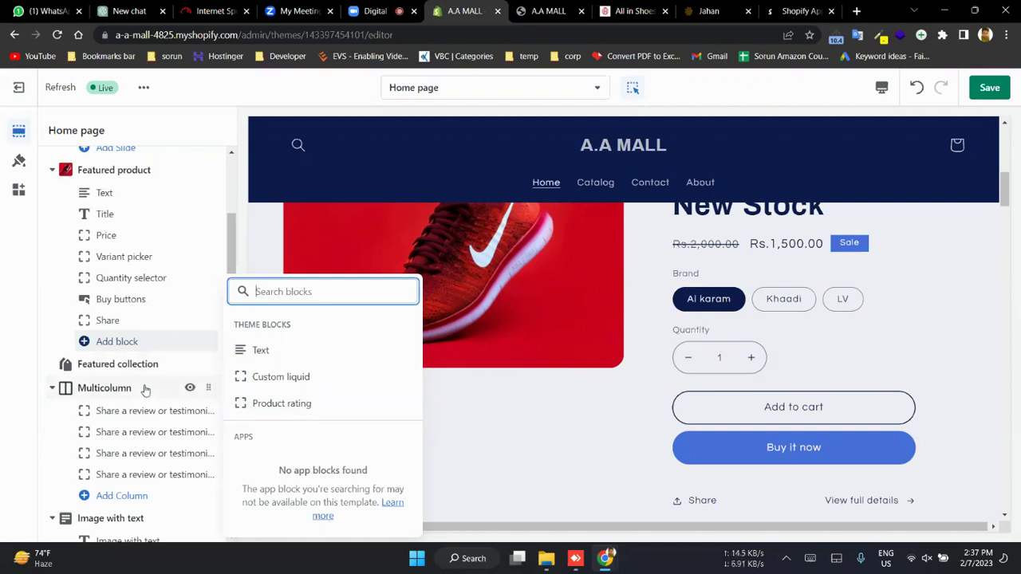
{"action": "left_click", "coordinate": [18, 161]}
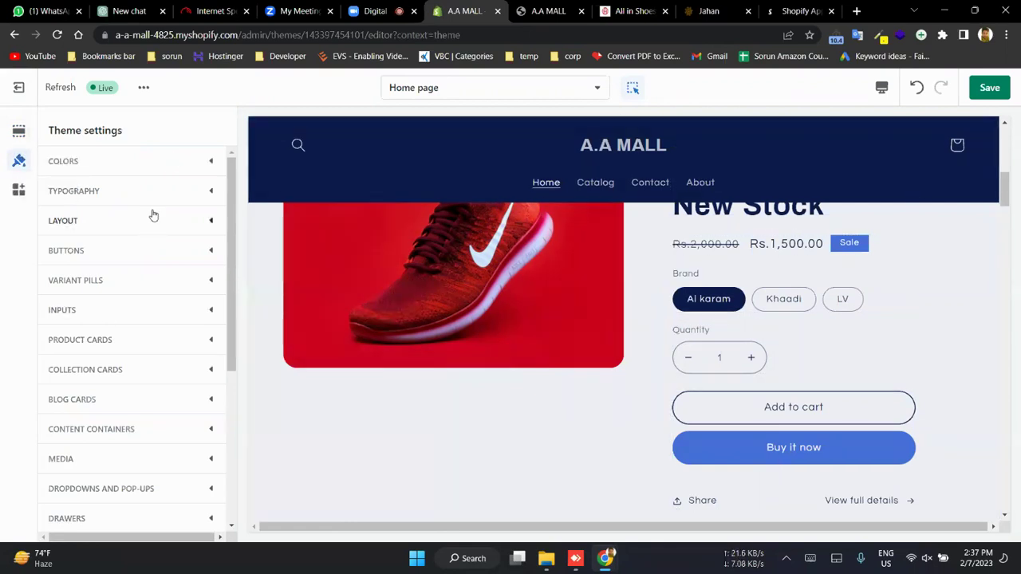
- Expand and scroll through the theme's Colors settings
{"action": "left_click", "coordinate": [132, 160]}
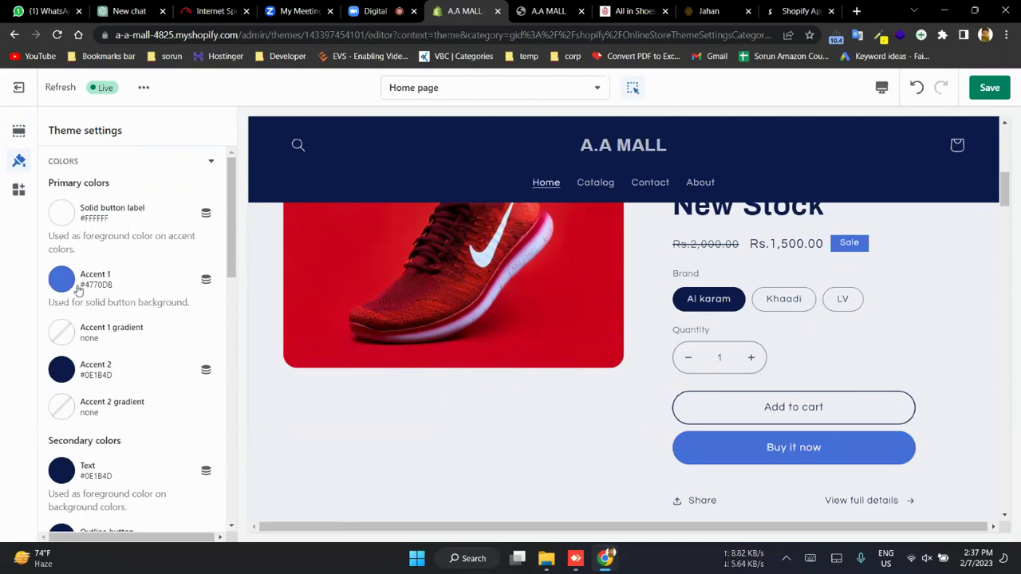
{"action": "scroll", "coordinate": [77, 291], "scroll_direction": "down", "scroll_amount": 5}
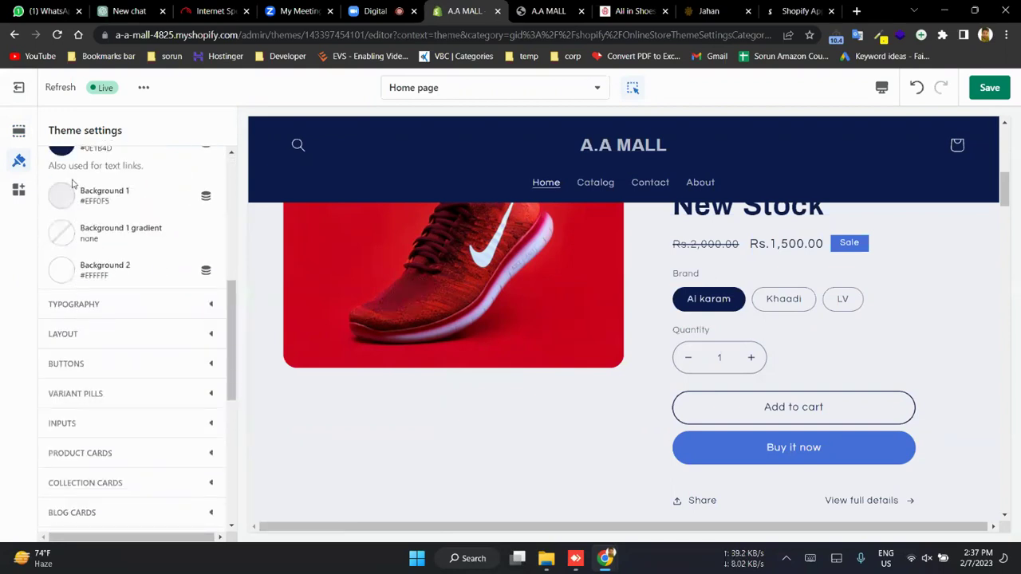
{"action": "scroll", "coordinate": [103, 200], "scroll_direction": "up", "scroll_amount": 2}
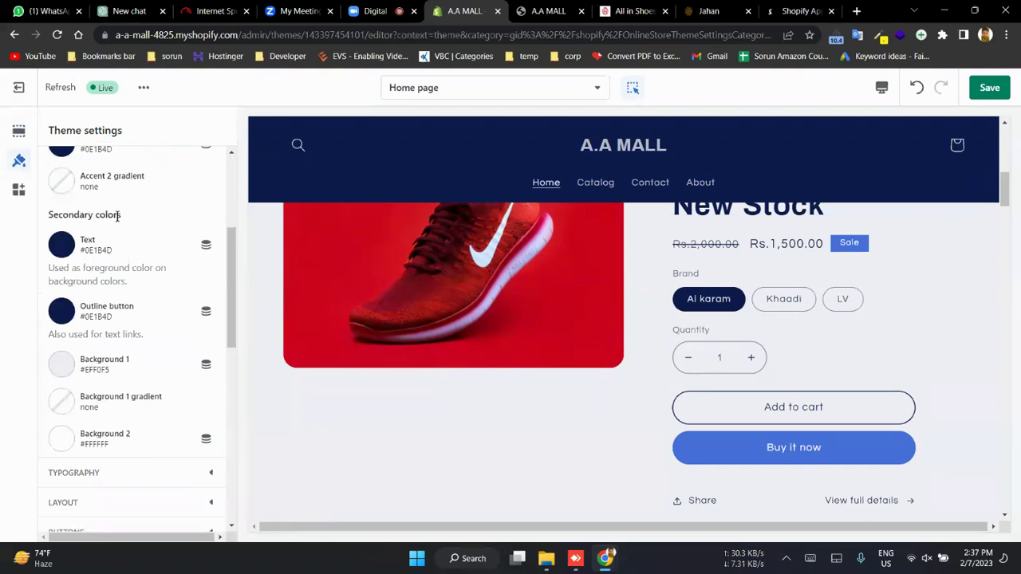
{"action": "scroll", "coordinate": [118, 215], "scroll_direction": "up", "scroll_amount": 2}
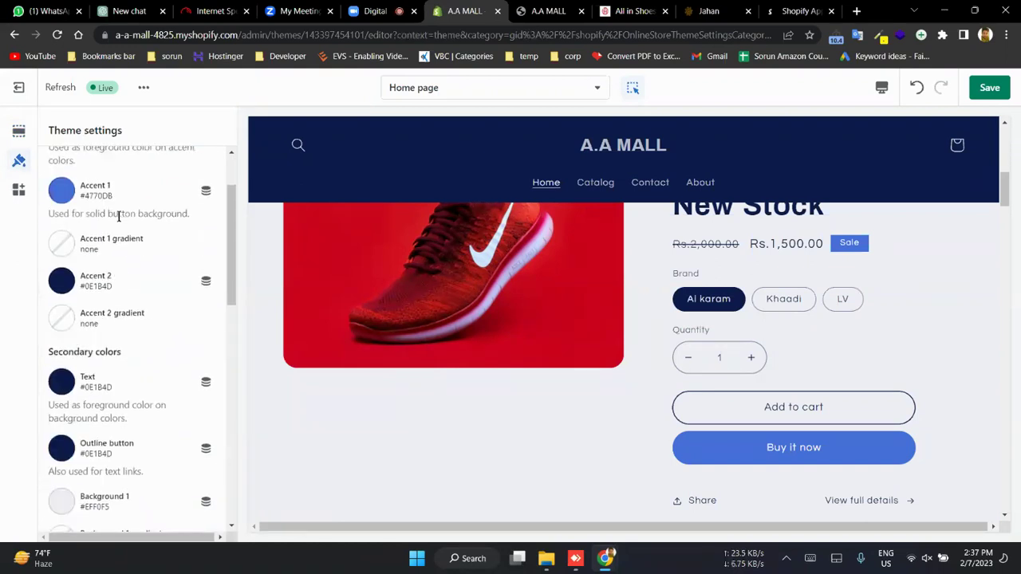
{"action": "scroll", "coordinate": [87, 214], "scroll_direction": "down", "scroll_amount": 6}
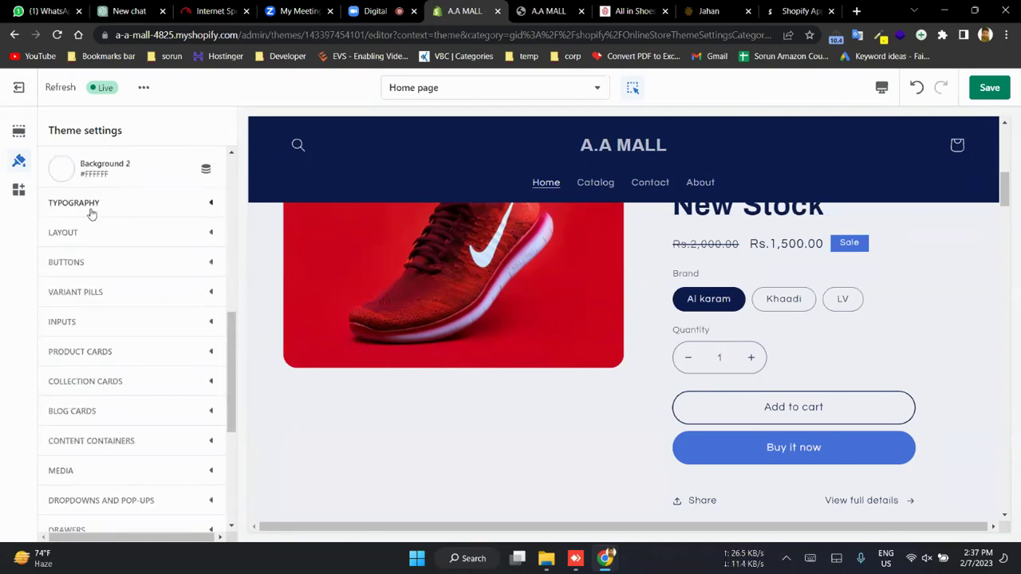
- Review the Typography font settings and the Layout's 1200px page width
{"action": "left_click", "coordinate": [91, 213]}
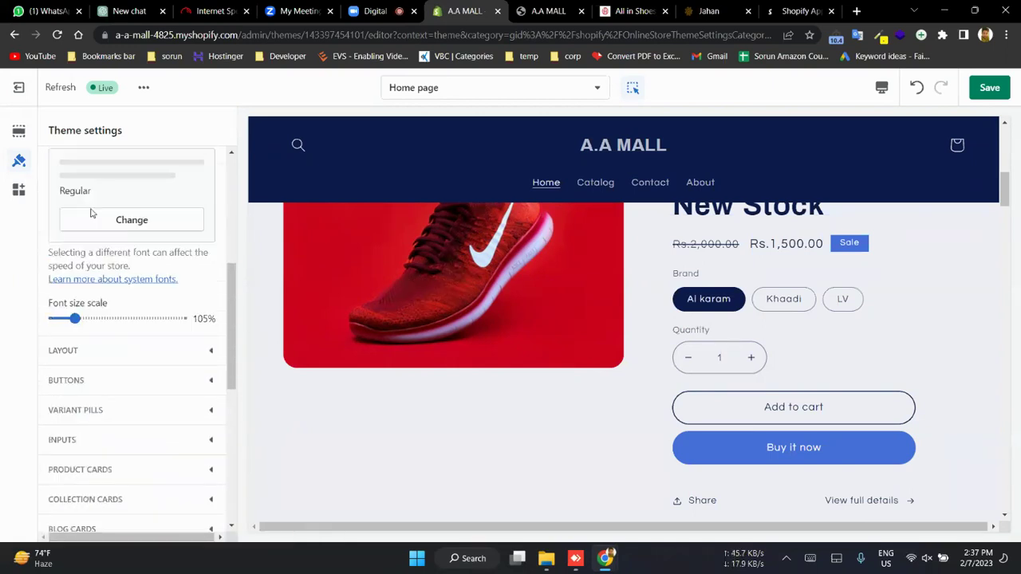
{"action": "scroll", "coordinate": [91, 213], "scroll_direction": "up", "scroll_amount": 1}
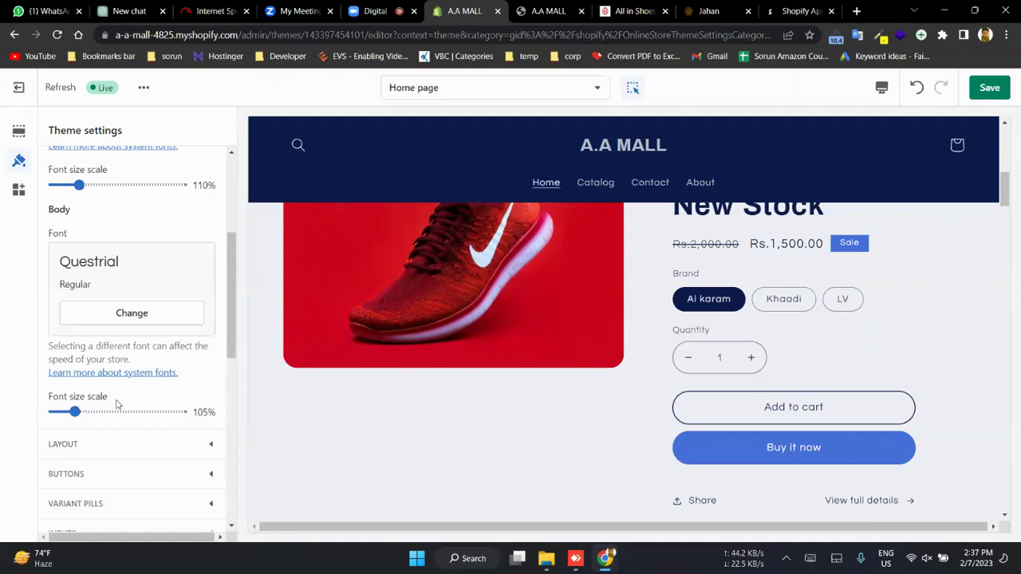
{"action": "scroll", "coordinate": [116, 403], "scroll_direction": "up", "scroll_amount": 2}
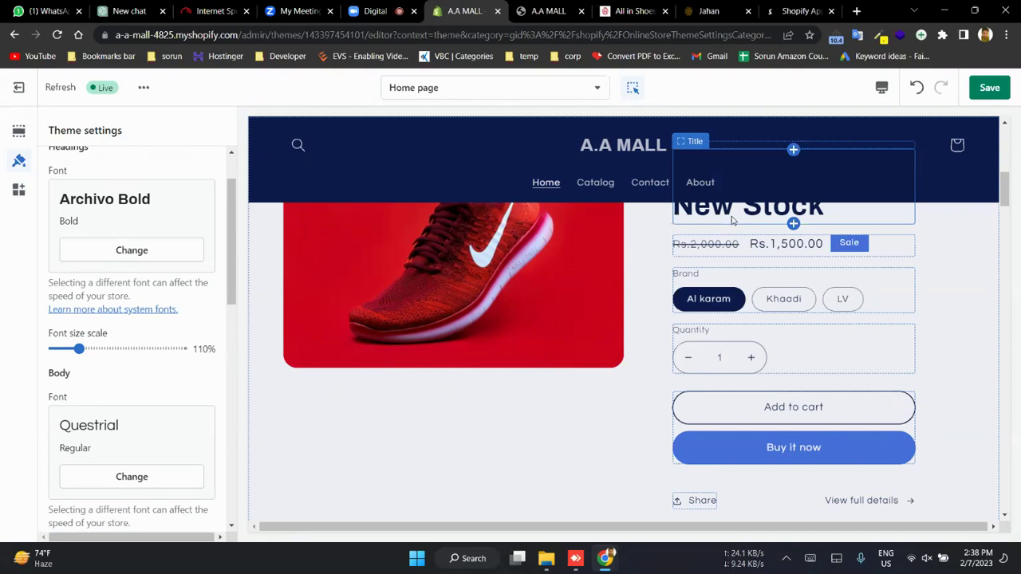
{"action": "scroll", "coordinate": [145, 367], "scroll_direction": "down", "scroll_amount": 5}
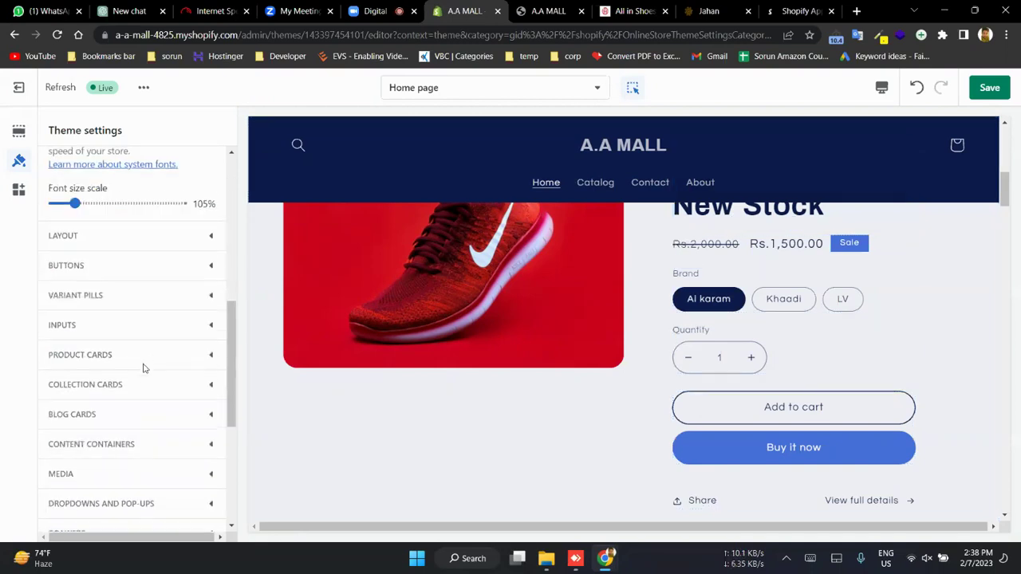
{"action": "scroll", "coordinate": [91, 200], "scroll_direction": "down", "scroll_amount": 1}
{"action": "scroll", "coordinate": [91, 193], "scroll_direction": "down", "scroll_amount": 3}
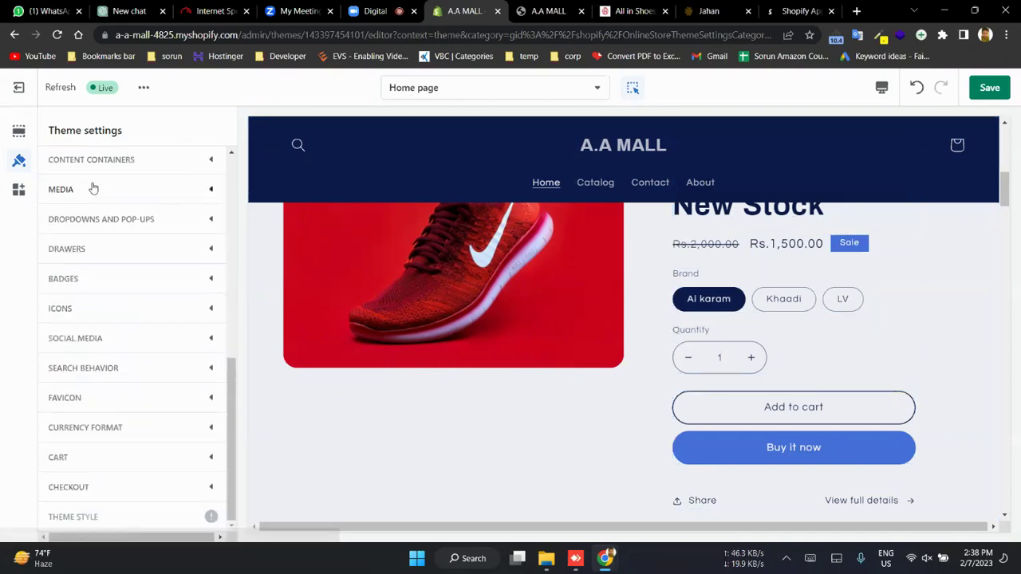
{"action": "scroll", "coordinate": [93, 188], "scroll_direction": "up", "scroll_amount": 10}
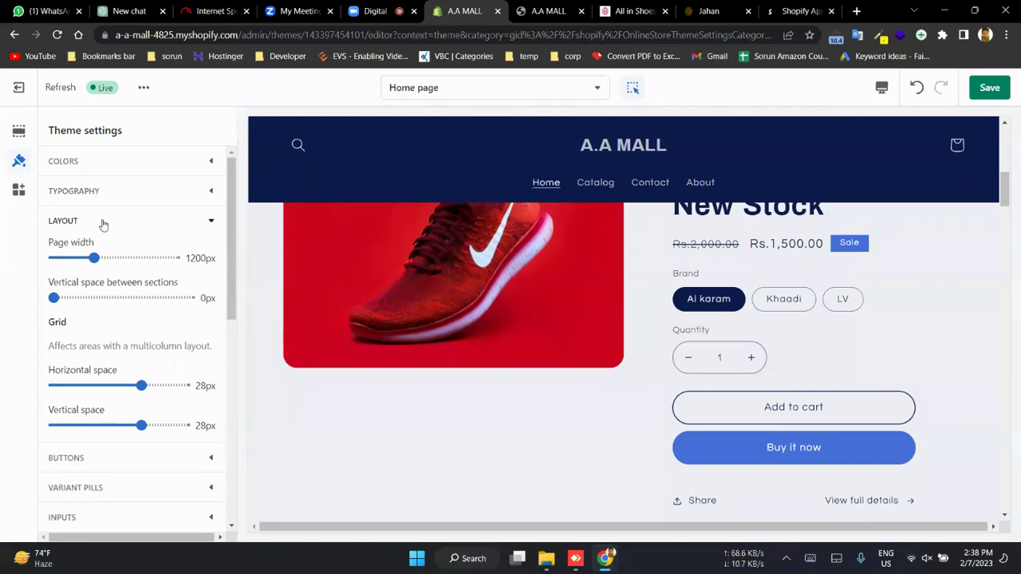
- Show button settings: 1px border, 40px corner radius, 4px vertical shadow offset, 5px blur
{"action": "left_click", "coordinate": [121, 459]}
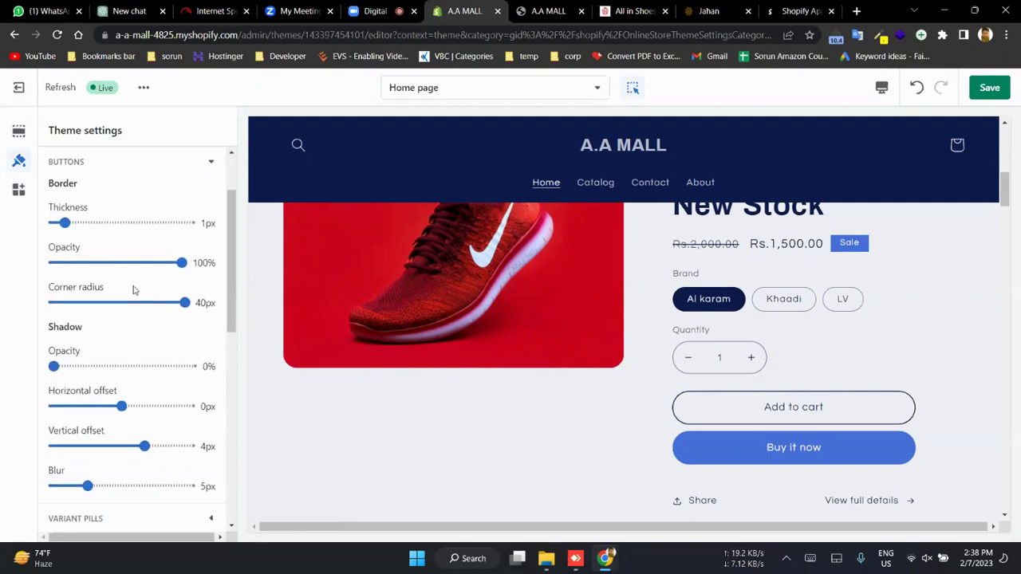
{"action": "scroll", "coordinate": [133, 290], "scroll_direction": "down", "scroll_amount": 2}
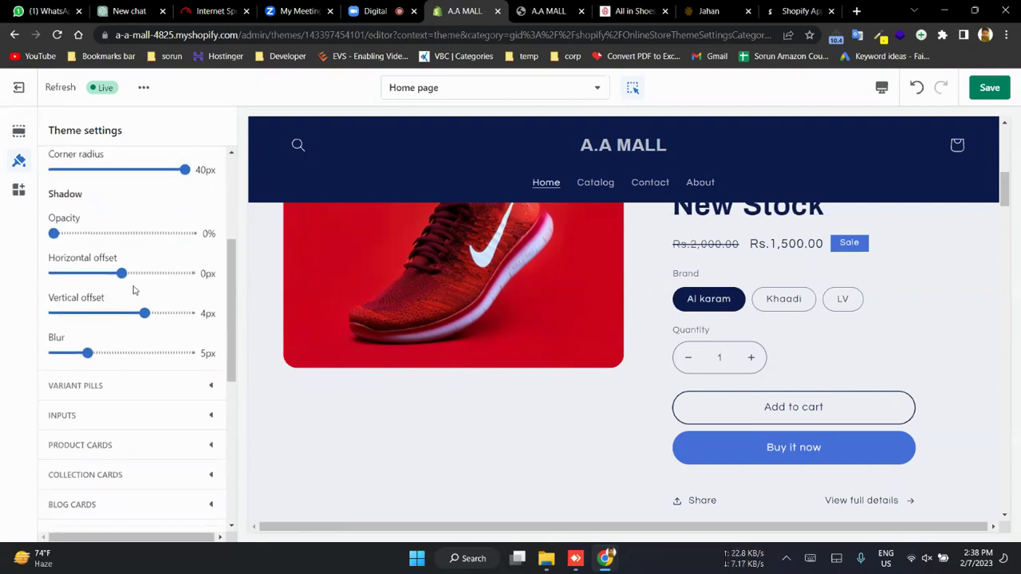
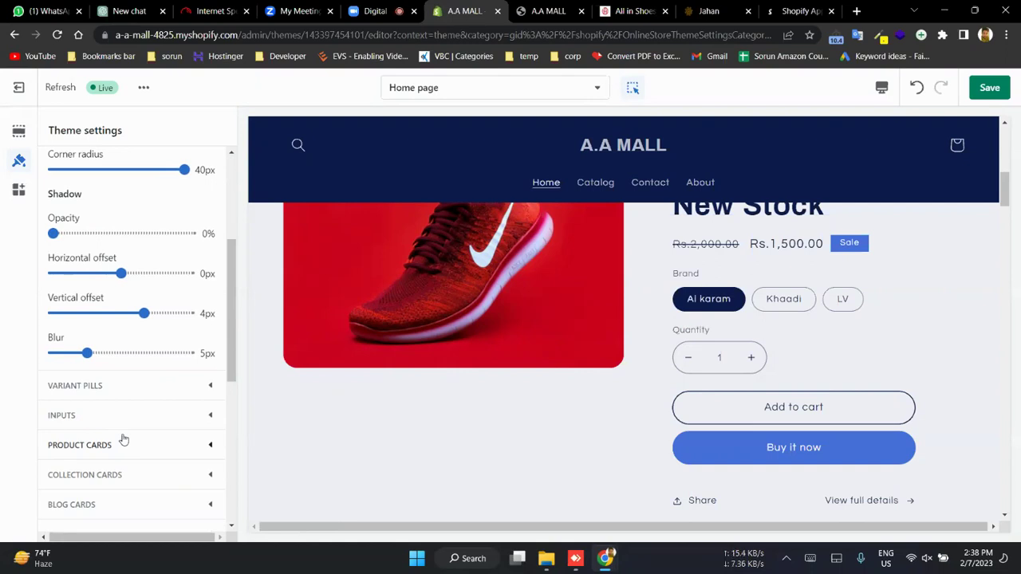
- Save the A.A MALL button, shadow and card settings, then return to the Zoom 'Digital' meeting tab
{"action": "scroll", "coordinate": [124, 439], "scroll_direction": "down", "scroll_amount": 5}
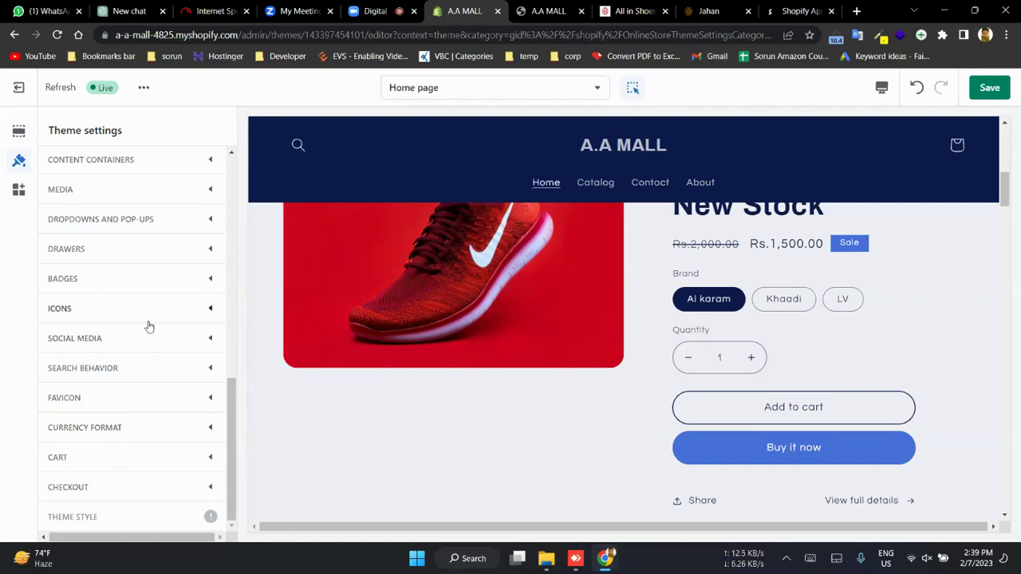
{"action": "scroll", "coordinate": [148, 327], "scroll_direction": "up", "scroll_amount": 10}
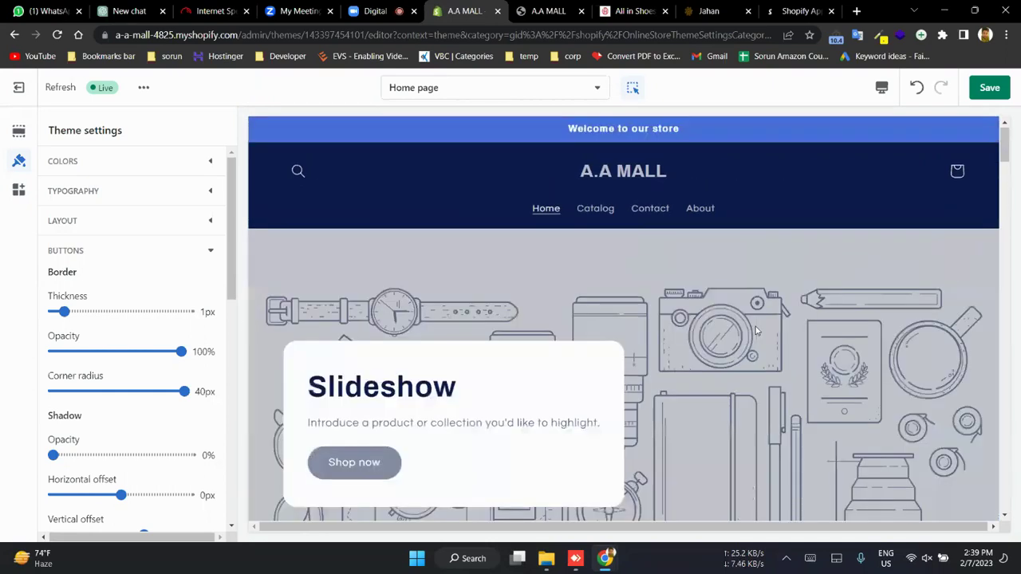
{"action": "left_click", "coordinate": [987, 88]}
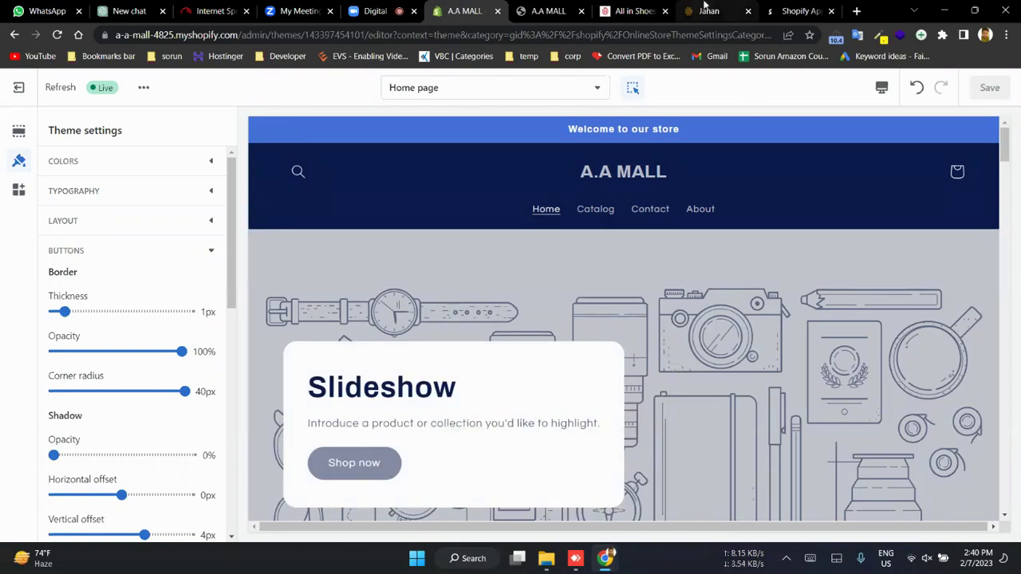
{"action": "left_click", "coordinate": [391, 9]}
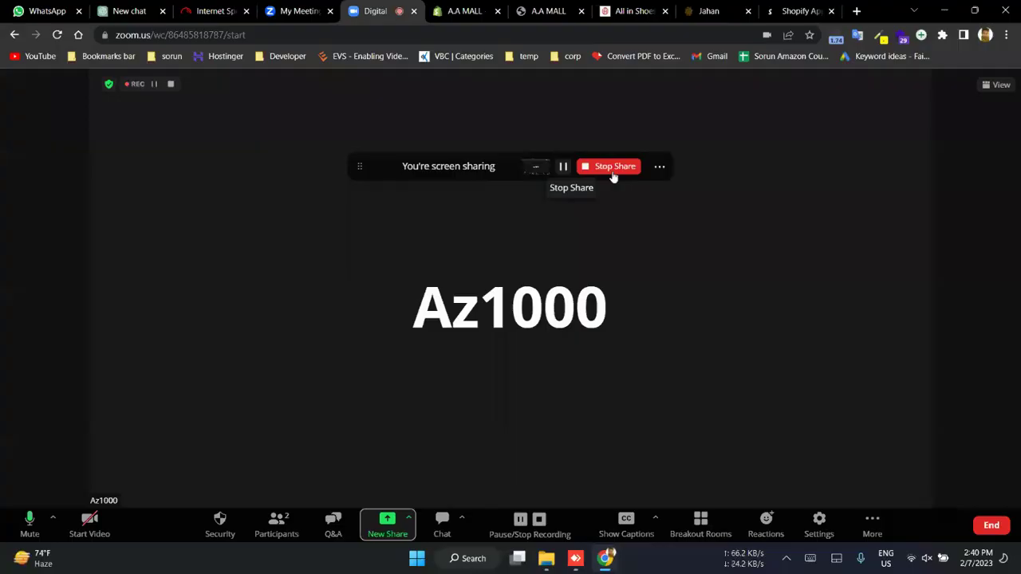